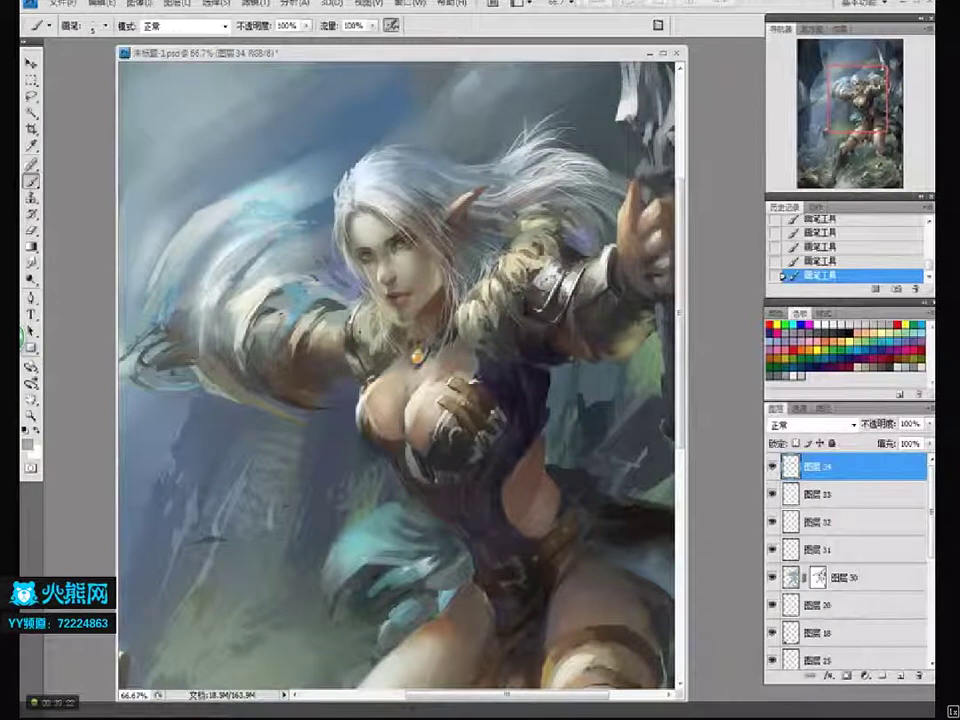
- Compare the latest brush stroke with its previous state and examine the whole painting's overall composition
{"action": "left_click", "coordinate": [440, 270], "text": "alt"}
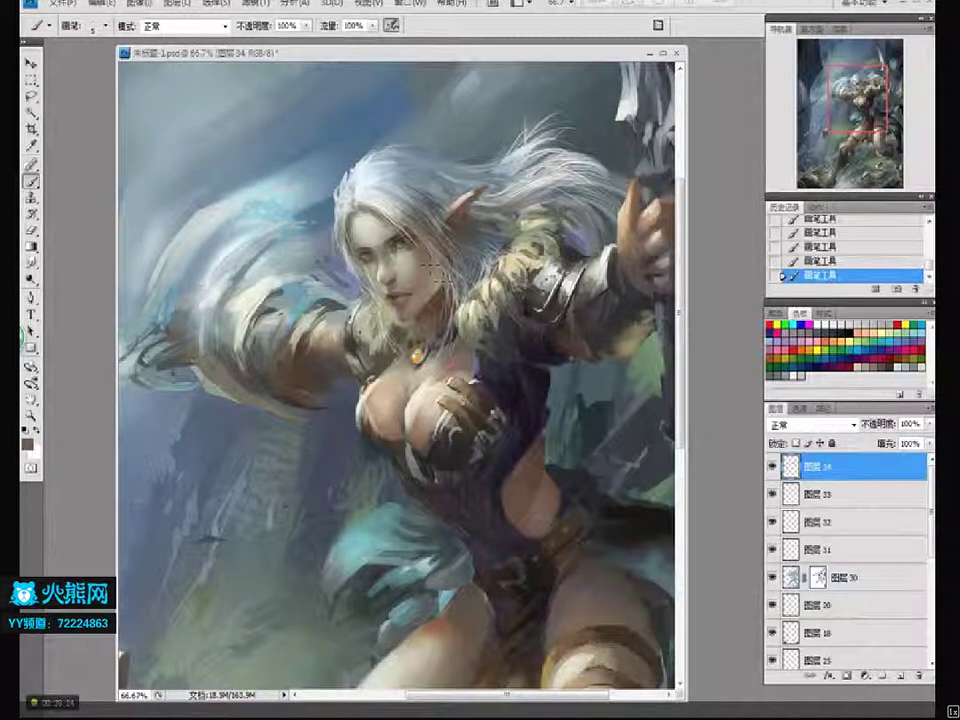
{"action": "key", "text": "ctrl+z"}
{"action": "key", "text": "ctrl+z"}
{"action": "key", "text": "z"}
{"action": "left_click", "coordinate": [512, 345], "text": "alt"}
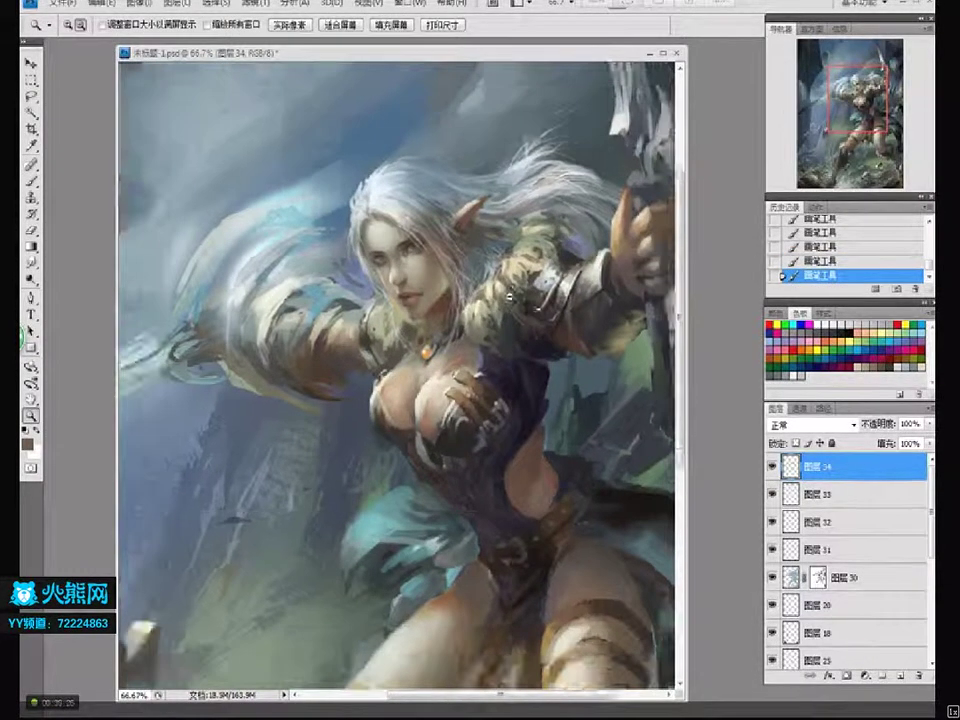
{"action": "left_click", "coordinate": [512, 345], "text": "alt"}
{"action": "left_click", "coordinate": [511, 330]}
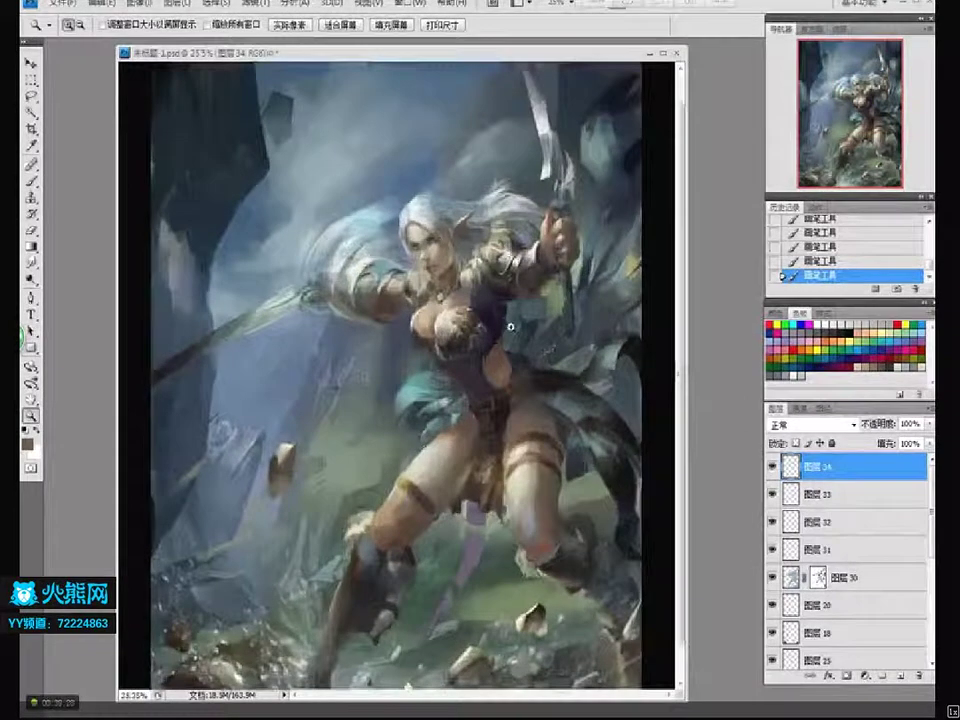
{"action": "left_click", "coordinate": [512, 342]}
{"action": "left_click", "coordinate": [512, 342]}
{"action": "key", "text": "b"}
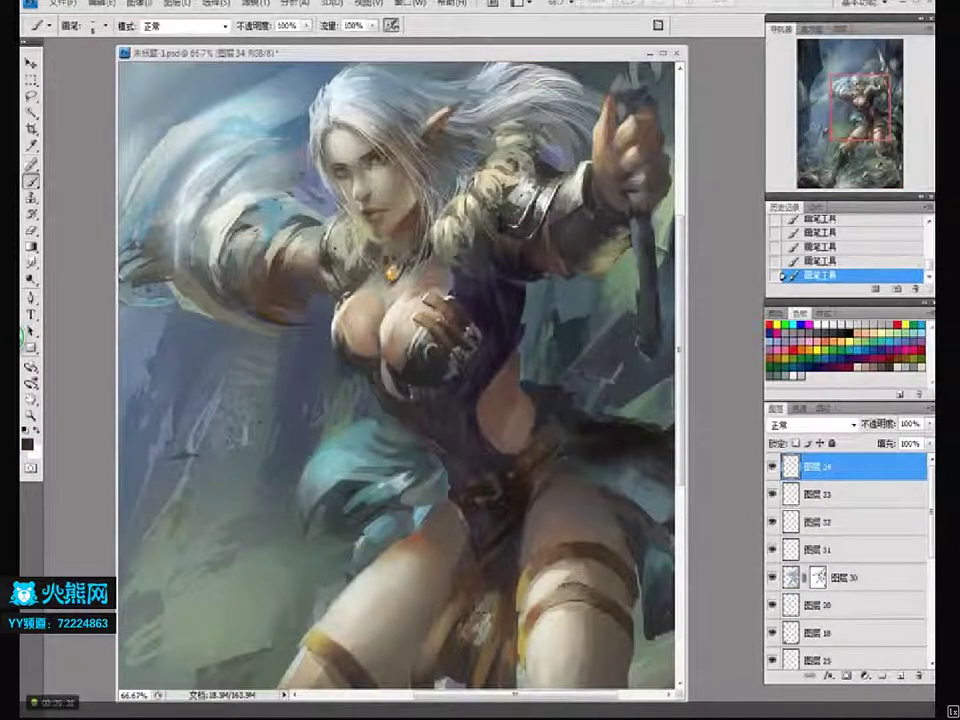
- Set the foreground colour to dark grey-violet #4d4853 and add a new layer above the existing ones
{"action": "left_click", "coordinate": [28, 445]}
{"action": "left_click_drag", "start_coordinate": [251, 350], "coordinate": [243, 344]}
{"action": "left_click", "coordinate": [243, 341]}
{"action": "left_click", "coordinate": [408, 266]}
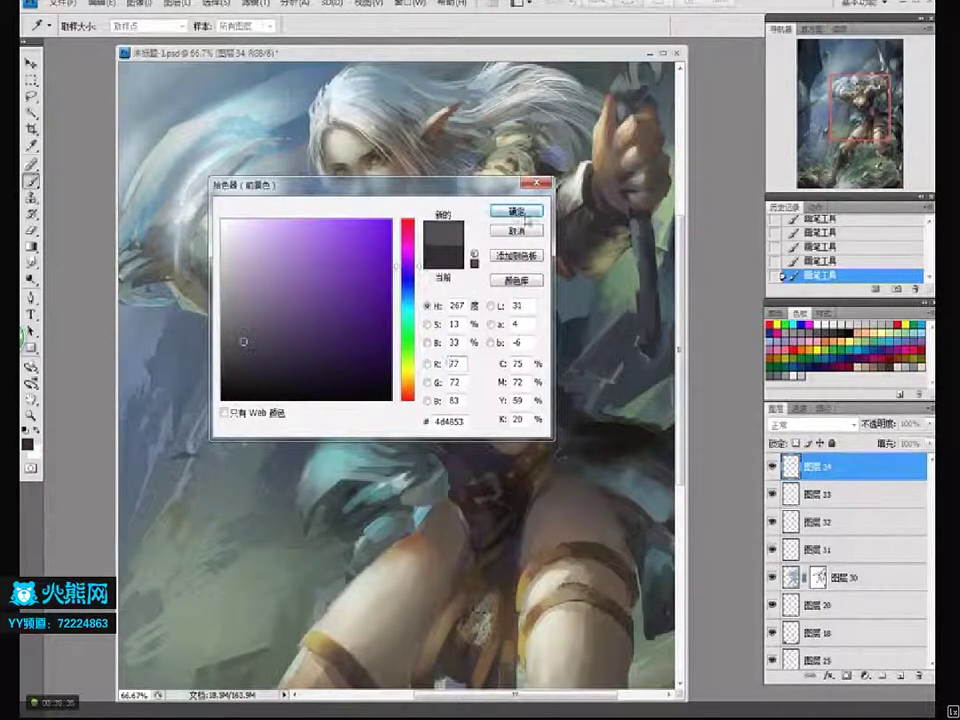
{"action": "left_click", "coordinate": [516, 211]}
{"action": "key", "text": "ctrl+shift+alt+n"}
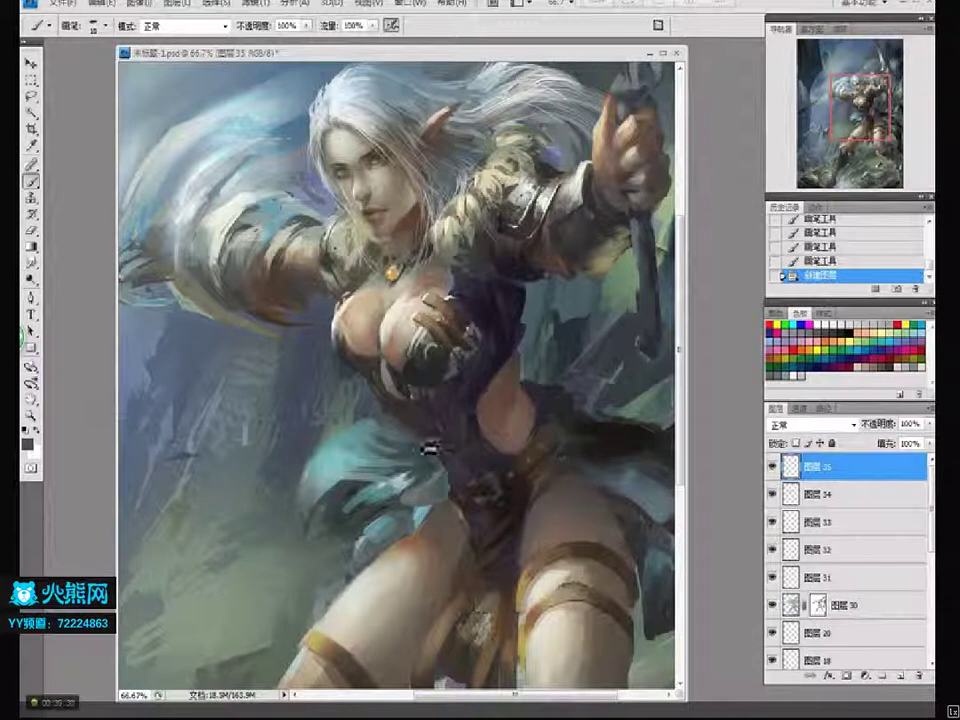
- Paint thin grey curling ornament strokes on the bodice from beneath the bust toward the waist cutout
{"action": "mouse_move", "coordinate": [449, 456]}
{"action": "left_mouse_down"}
{"action": "mouse_move", "coordinate": [483, 501]}
{"action": "mouse_move", "coordinate": [486, 450]}
{"action": "mouse_move", "coordinate": [453, 457]}
{"action": "mouse_move", "coordinate": [430, 443]}
{"action": "mouse_move", "coordinate": [433, 458]}
{"action": "mouse_move", "coordinate": [456, 472]}
{"action": "mouse_move", "coordinate": [458, 460]}
{"action": "mouse_move", "coordinate": [484, 489]}
{"action": "left_mouse_up"}
{"action": "key", "text": "ctrl+z"}
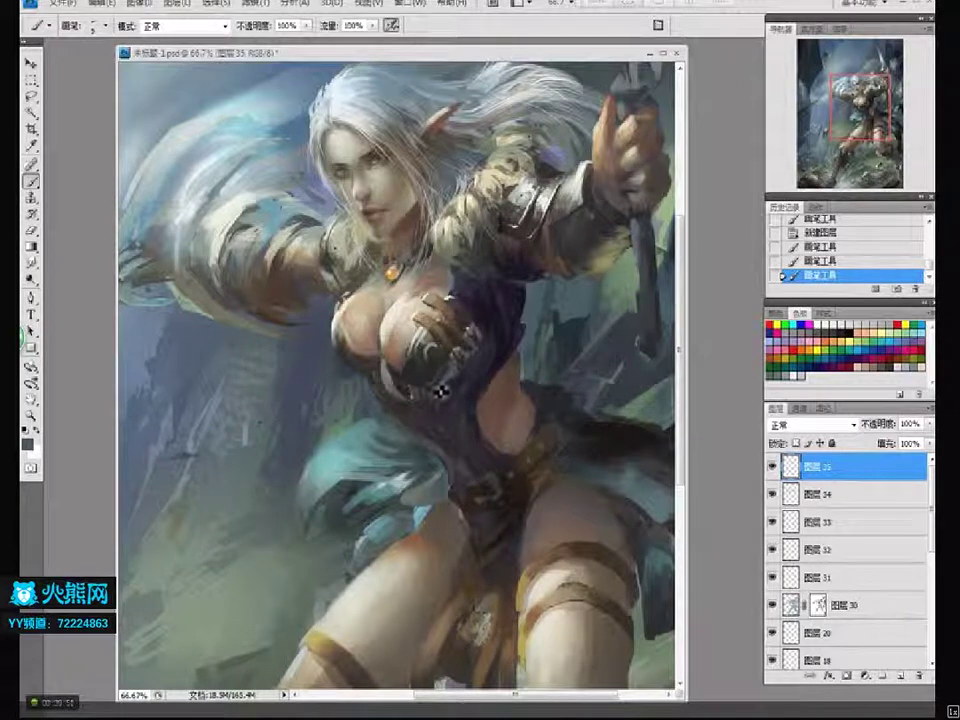
{"action": "left_click_drag", "start_coordinate": [443, 390], "coordinate": [456, 386]}
{"action": "left_click", "coordinate": [448, 396], "text": "alt"}
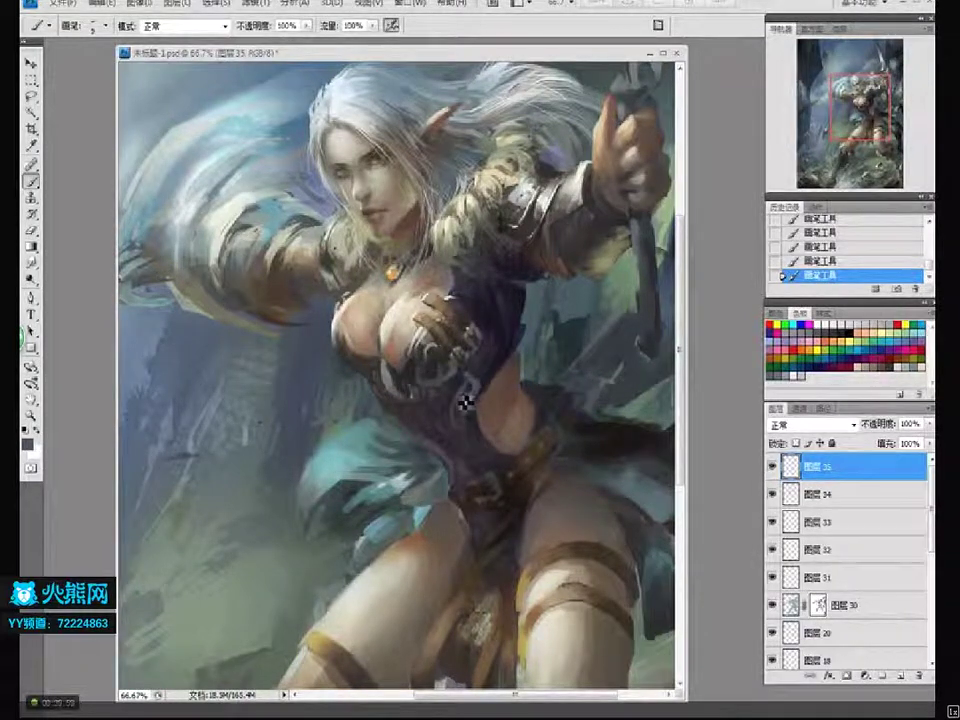
{"action": "left_click_drag", "start_coordinate": [464, 383], "coordinate": [478, 384]}
{"action": "key", "text": "]"}
{"action": "mouse_move", "coordinate": [475, 380]}
{"action": "left_mouse_down"}
{"action": "mouse_move", "coordinate": [478, 417]}
{"action": "mouse_move", "coordinate": [483, 449]}
{"action": "left_mouse_up"}
{"action": "left_click", "coordinate": [477, 407], "text": "alt"}
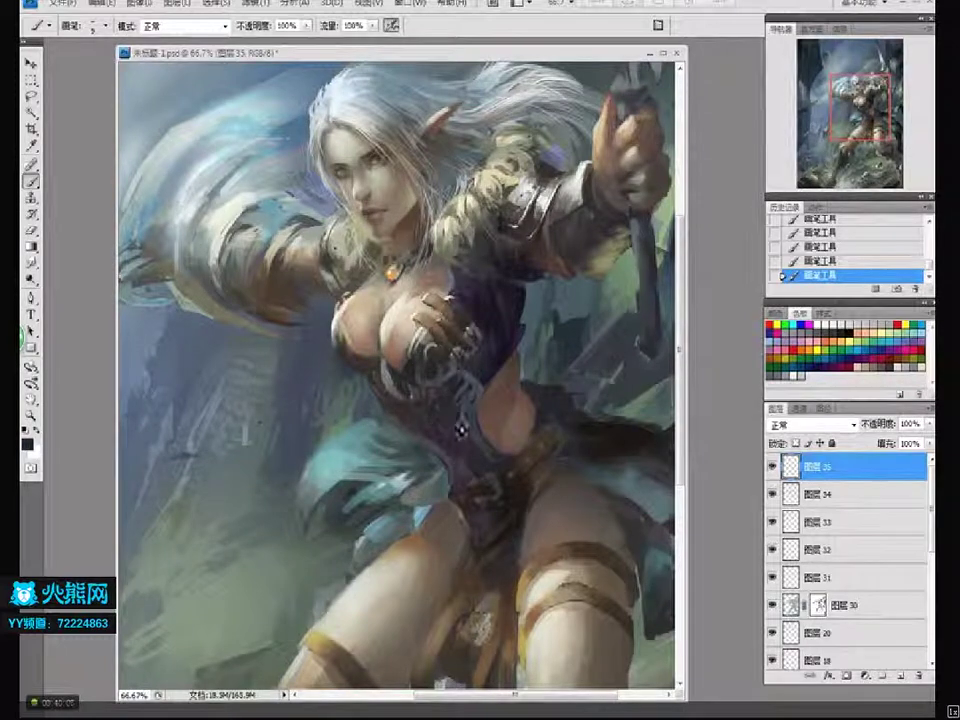
- Build up silvery filigree strokes down the bodice's front, using grey and dark tones sampled from the costume
{"action": "mouse_move", "coordinate": [474, 376]}
{"action": "left_mouse_down"}
{"action": "mouse_move", "coordinate": [459, 412]}
{"action": "mouse_move", "coordinate": [480, 385]}
{"action": "mouse_move", "coordinate": [438, 413]}
{"action": "mouse_move", "coordinate": [435, 405]}
{"action": "mouse_move", "coordinate": [451, 417]}
{"action": "mouse_move", "coordinate": [464, 390]}
{"action": "mouse_move", "coordinate": [451, 445]}
{"action": "mouse_move", "coordinate": [461, 405]}
{"action": "mouse_move", "coordinate": [477, 452]}
{"action": "left_mouse_up"}
{"action": "key", "text": "ctrl+z"}
{"action": "left_click", "coordinate": [450, 401], "text": "alt"}
{"action": "left_click", "coordinate": [463, 443], "text": "alt"}
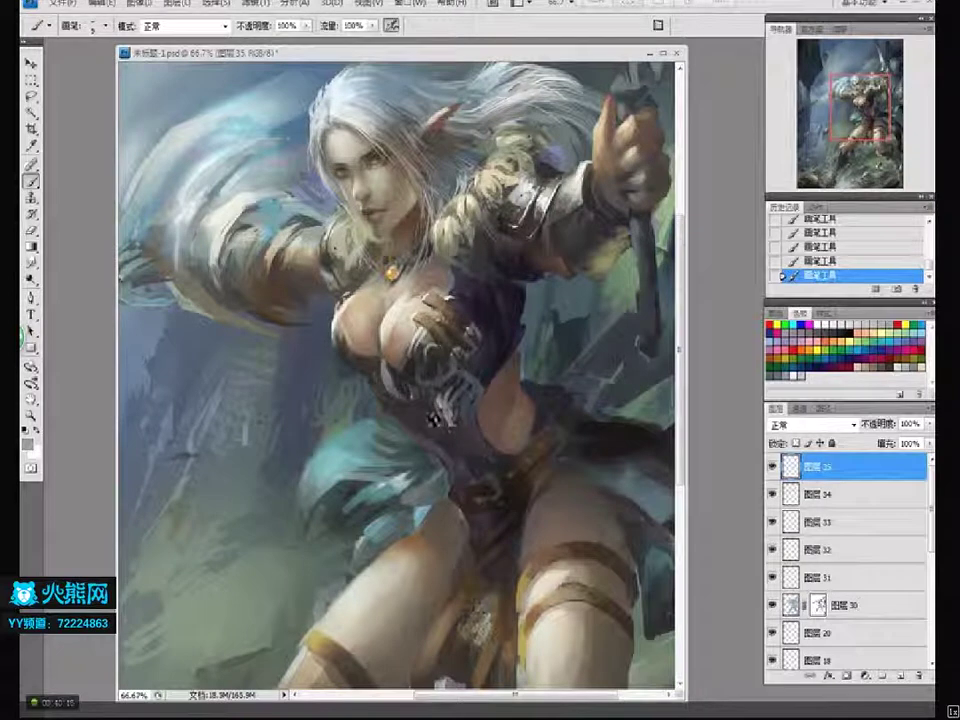
{"action": "left_click", "coordinate": [419, 430], "text": "alt"}
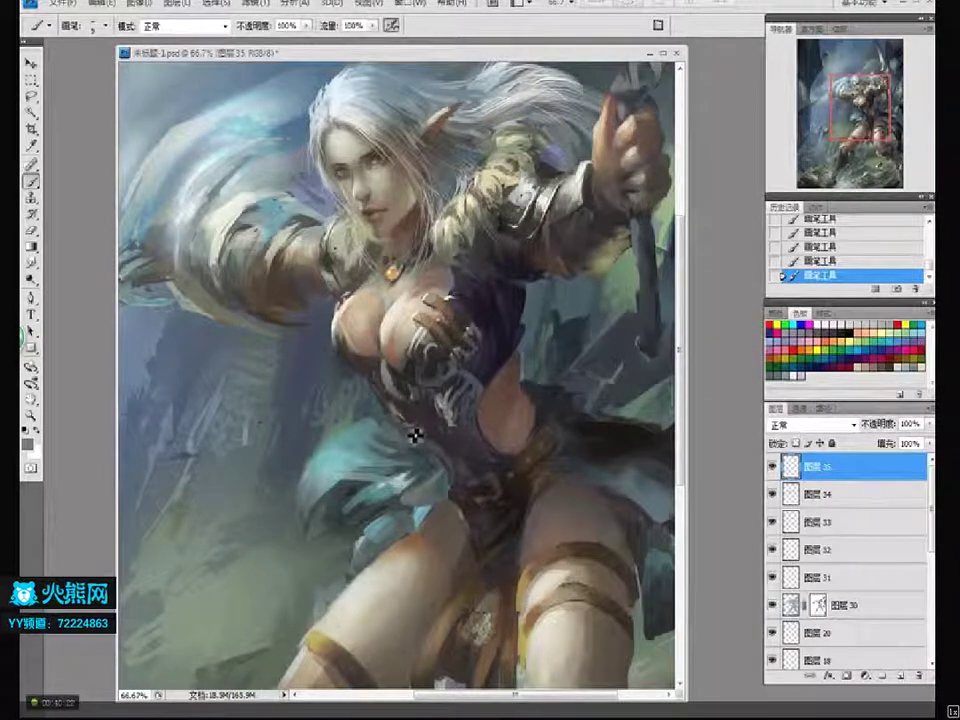
{"action": "key", "text": "ctrl+z"}
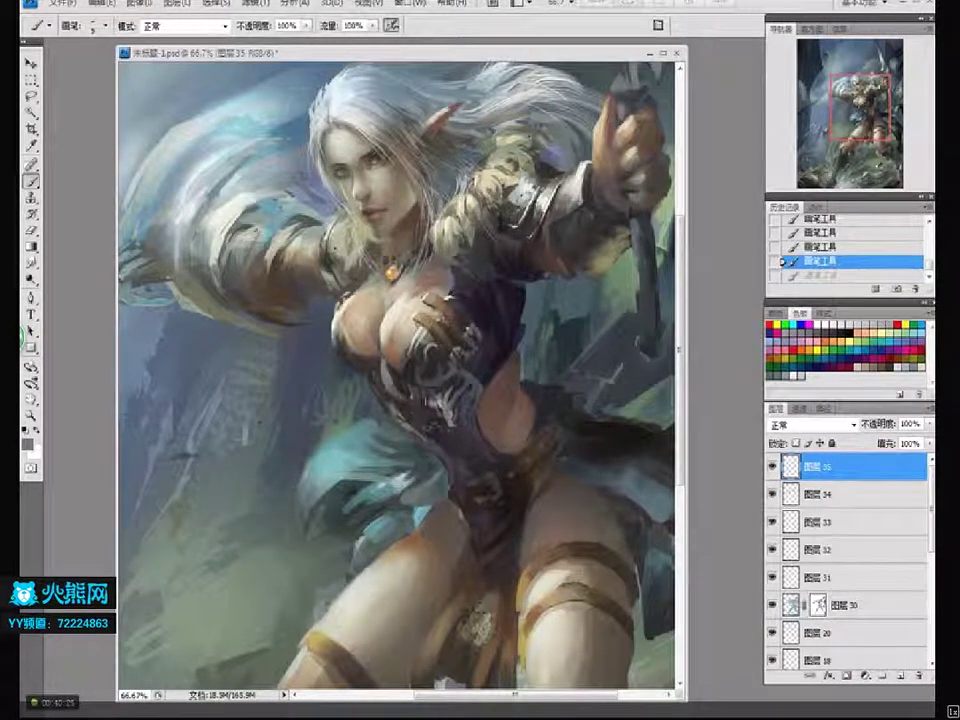
{"action": "key", "text": "ctrl+z"}
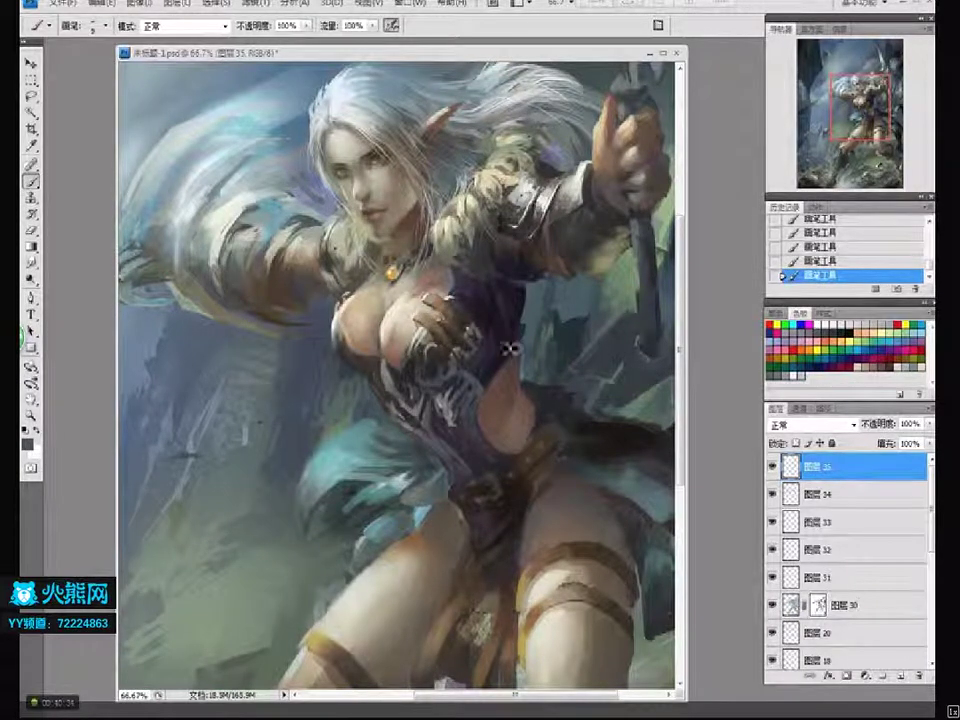
- Paint dark strokes along the bodice's side above the waist cutout and compare them with the earlier state
{"action": "key", "text": "ctrl+z"}
{"action": "key", "text": "ctrl+z"}
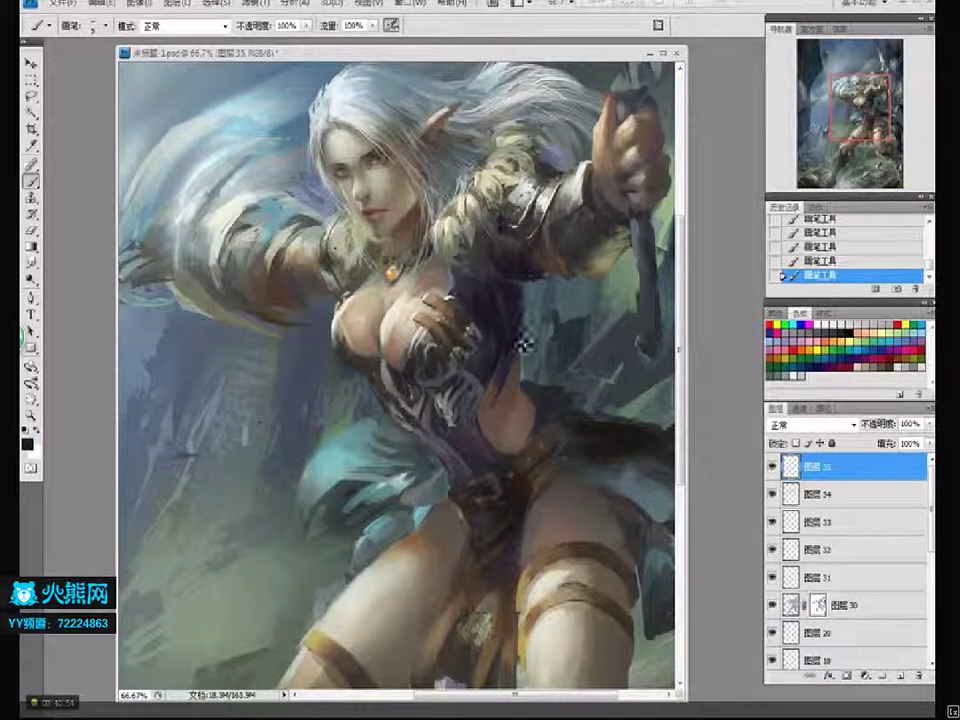
{"action": "key", "text": "ctrl+alt+z"}
{"action": "key", "text": "ctrl+alt+z"}
{"action": "key", "text": "ctrl+shift+z"}
{"action": "key", "text": "ctrl+shift+z"}
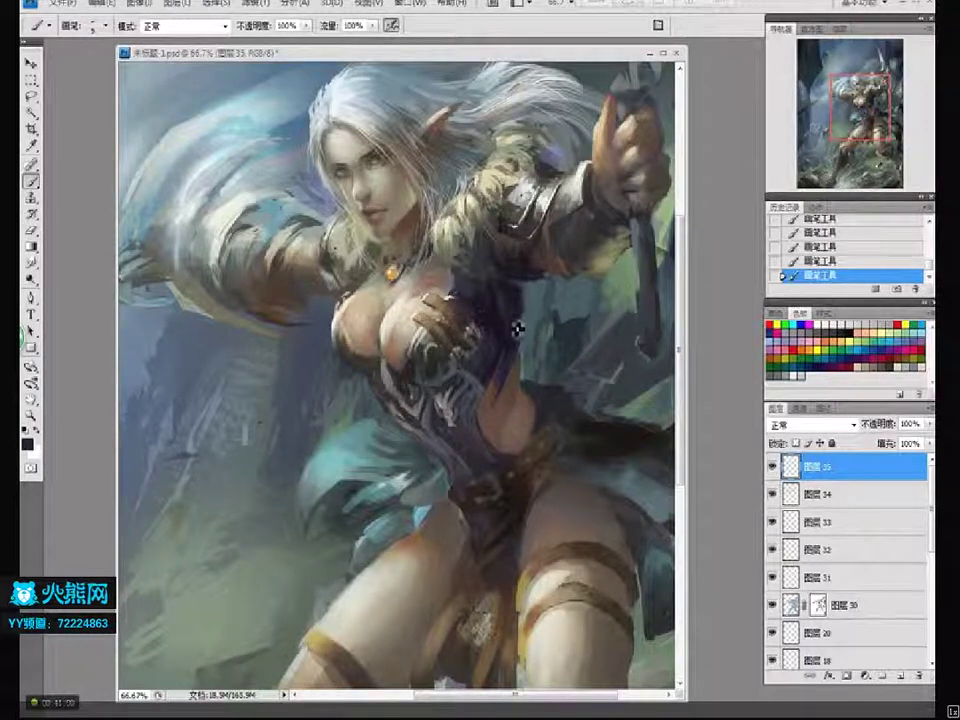
- Enlarge the brush and work muted fabric strokes into the shaded side of the bodice below the raised arm
{"action": "key", "text": "bracketright"}
{"action": "key", "text": "bracketright"}
{"action": "key", "text": "bracketright"}
{"action": "key", "text": "bracketright"}
{"action": "key", "text": "bracketright"}
{"action": "key", "text": "bracketright"}
{"action": "key", "text": "bracketright"}
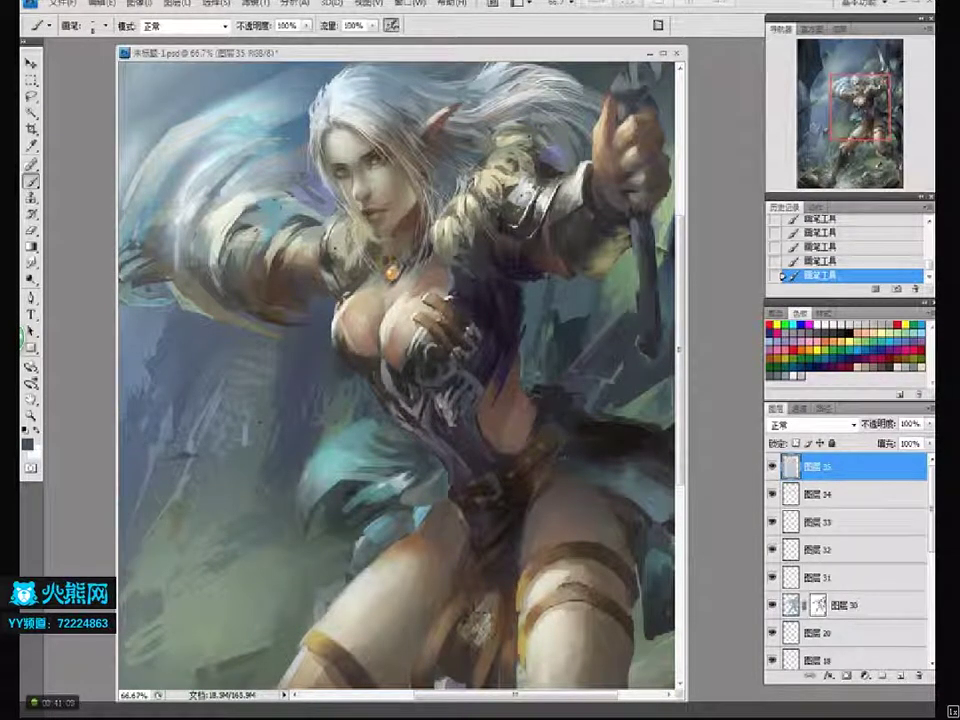
{"action": "key", "text": "ctrl+z"}
{"action": "key", "text": "ctrl+z"}
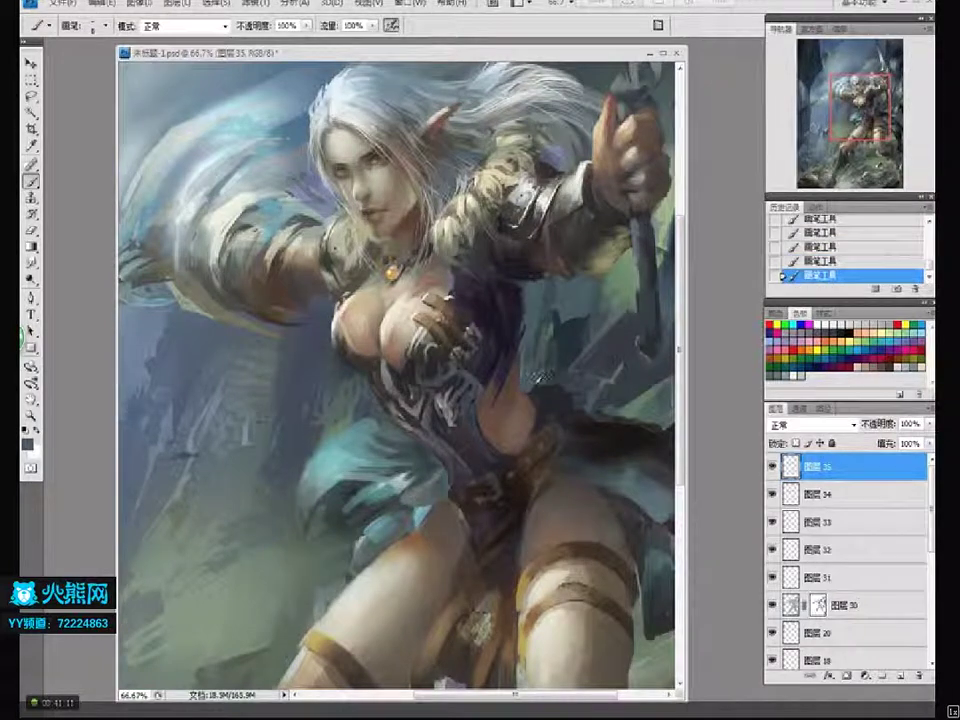
- Paint dark shading on the bodice's upper side near the armpit of the raised arm
{"action": "left_click_drag", "start_coordinate": [599, 297], "coordinate": [626, 393]}
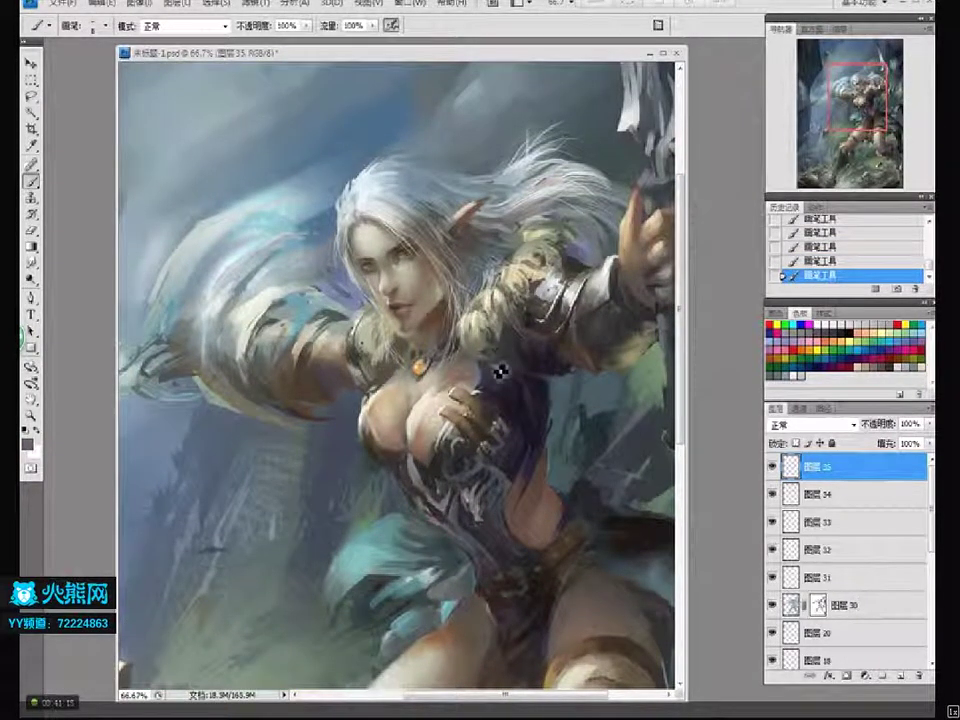
{"action": "key", "text": "ctrl+z"}
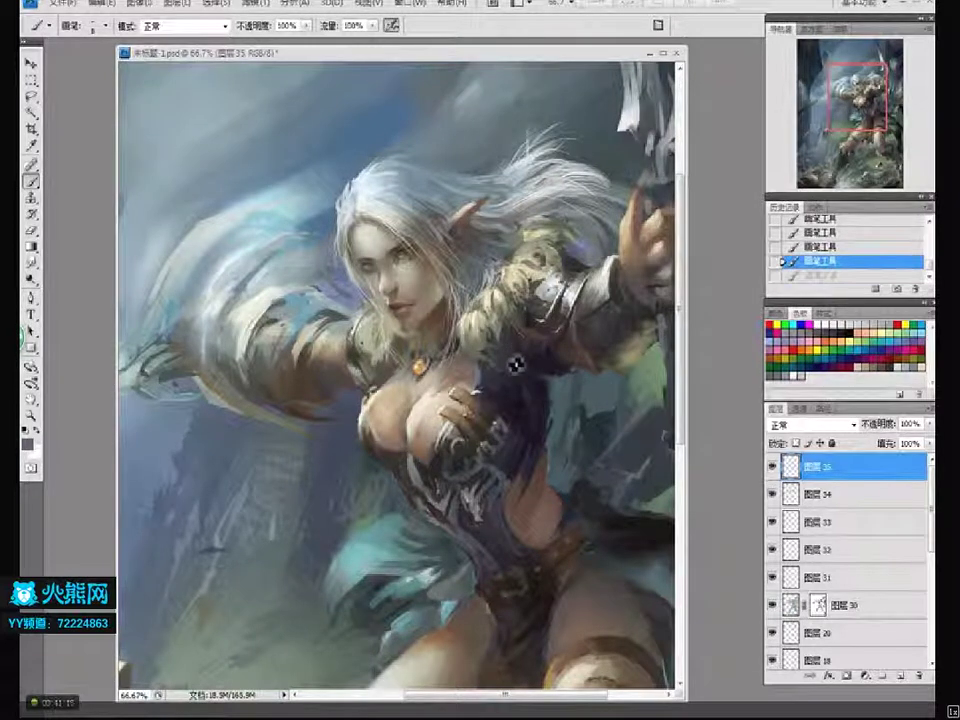
{"action": "key", "text": "ctrl+z"}
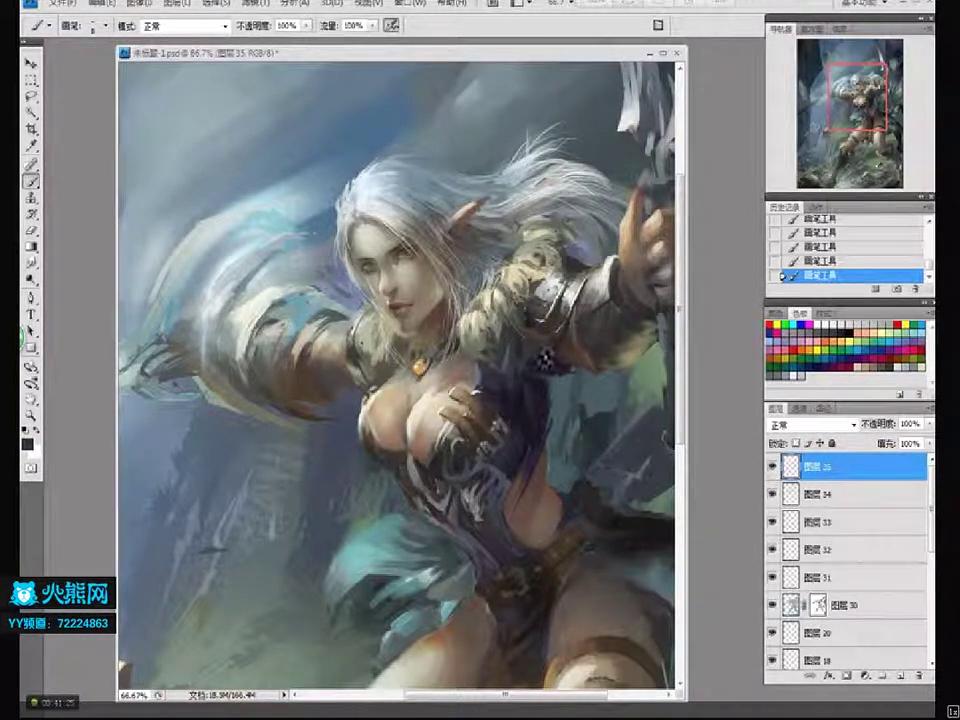
- Paint light and dark strokes on the raised arm's bracer near the wrist, using colours sampled around it
{"action": "key", "text": "z"}
{"action": "left_click", "coordinate": [591, 374], "text": "alt"}
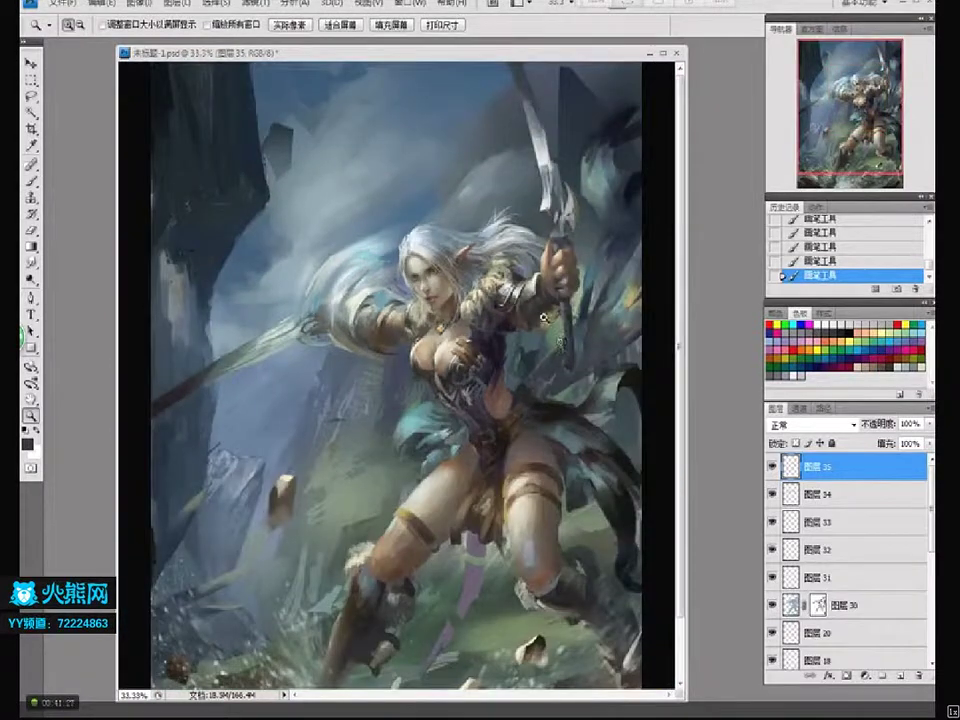
{"action": "left_click", "coordinate": [500, 285]}
{"action": "key", "text": "b"}
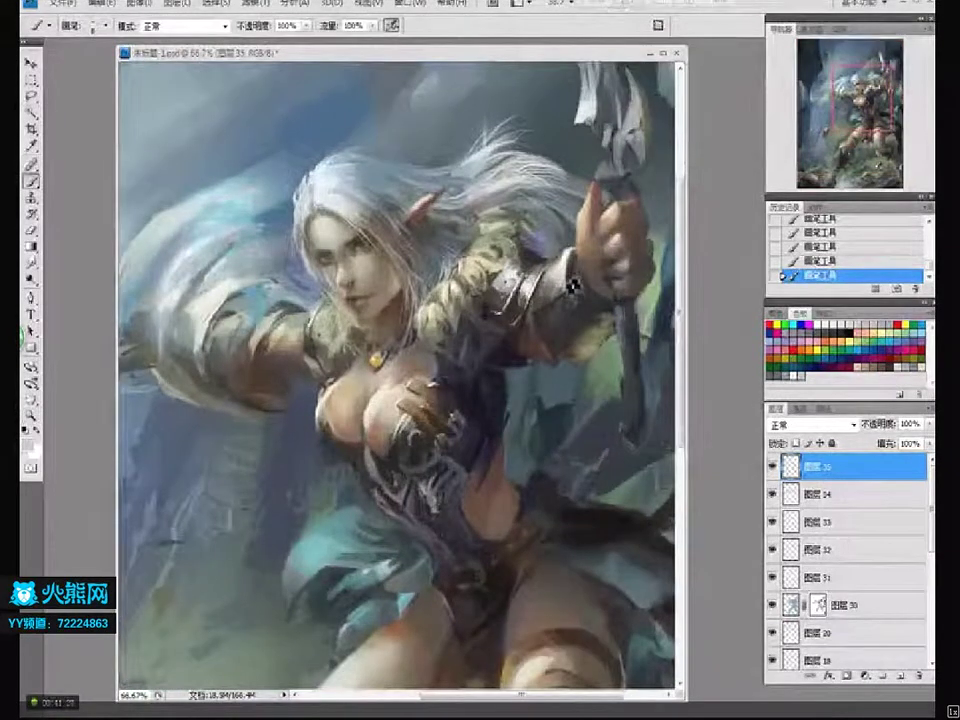
{"action": "left_click", "coordinate": [551, 298], "text": "alt"}
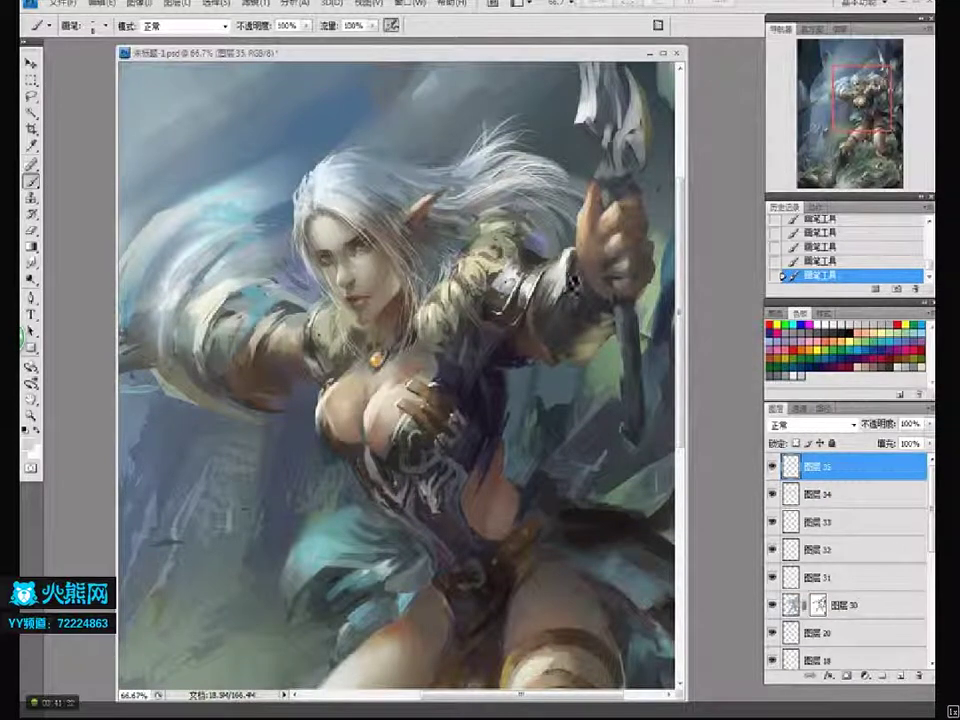
{"action": "left_click", "coordinate": [567, 316], "text": "alt"}
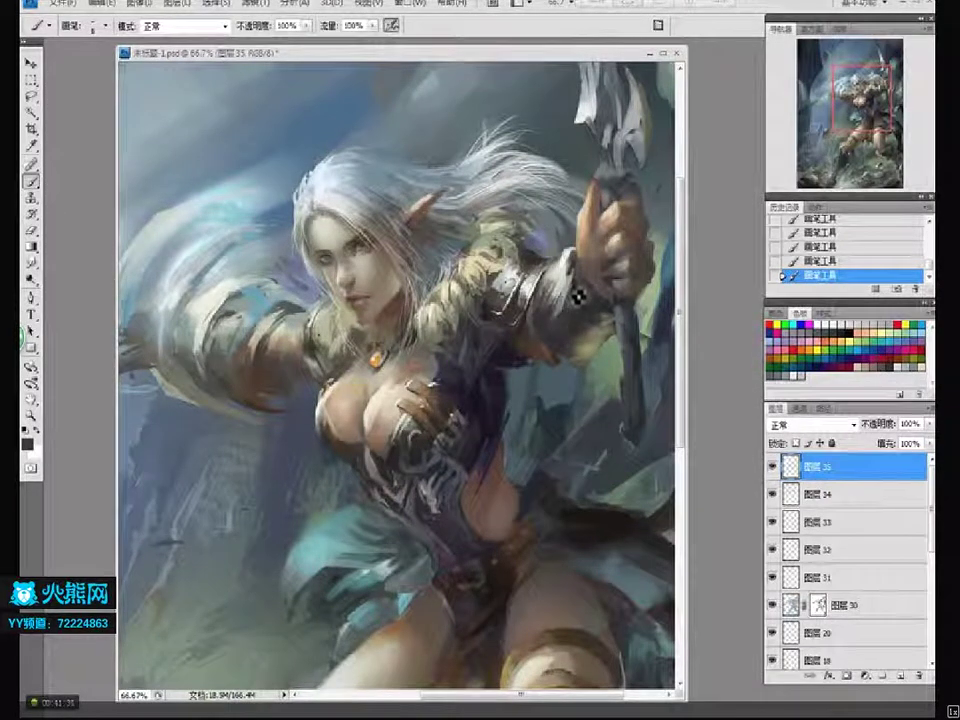
{"action": "left_click", "coordinate": [570, 314], "text": "alt"}
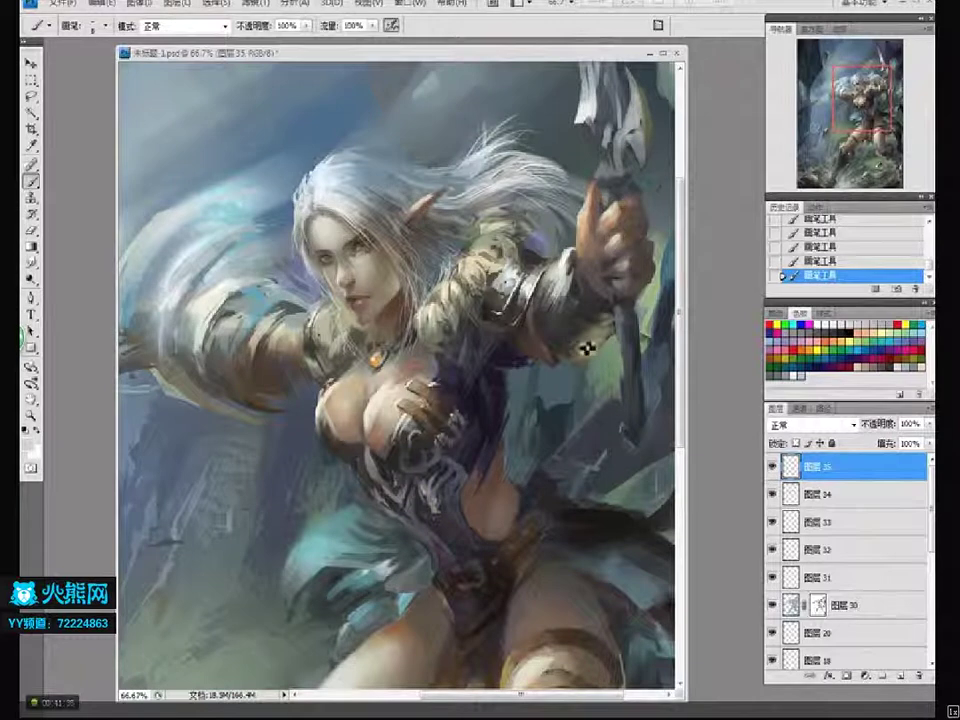
- Paint layered light and dark strokes on the upper sleeve of the arm stretched backward, using sampled colours
{"action": "mouse_move", "coordinate": [292, 334]}
{"action": "left_mouse_down"}
{"action": "mouse_move", "coordinate": [407, 364]}
{"action": "mouse_move", "coordinate": [403, 417]}
{"action": "left_mouse_up"}
{"action": "left_click", "coordinate": [402, 415], "text": "alt"}
{"action": "left_click", "coordinate": [409, 399], "text": "alt"}
{"action": "left_click", "coordinate": [407, 409], "text": "alt"}
{"action": "left_click_drag", "start_coordinate": [358, 292], "coordinate": [218, 242]}
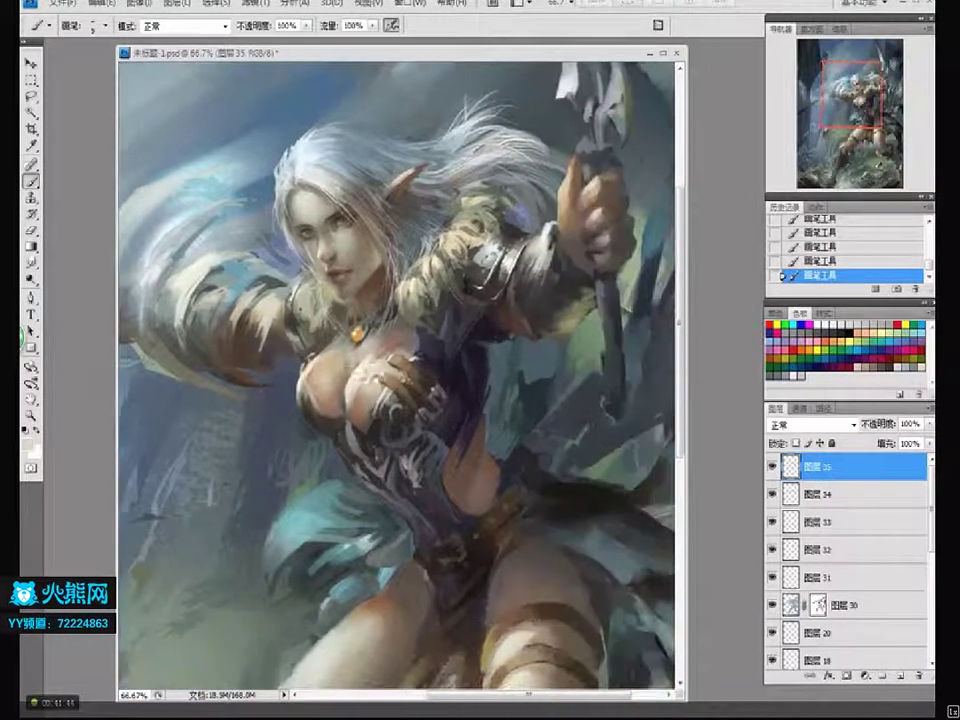
{"action": "left_click_drag", "start_coordinate": [302, 285], "coordinate": [274, 315]}
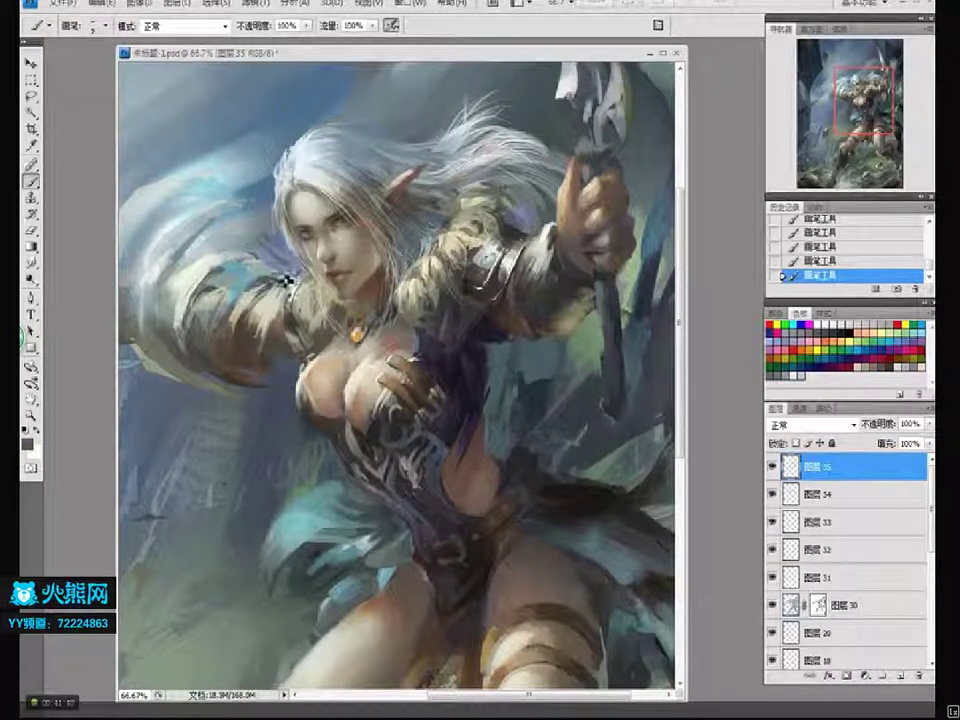
{"action": "left_click", "coordinate": [258, 290], "text": "alt"}
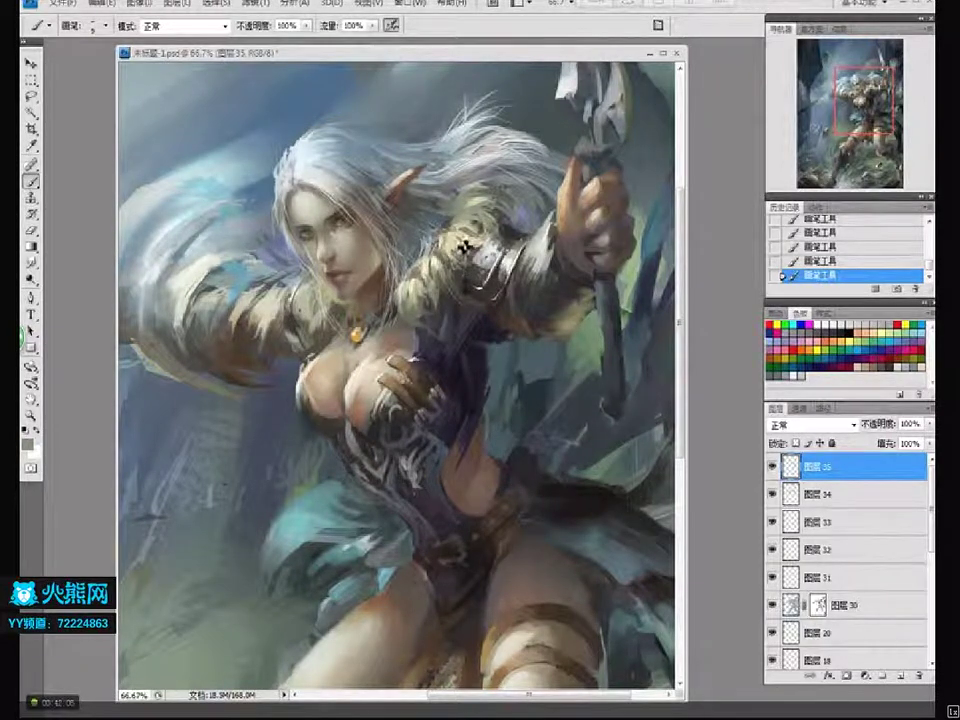
- Refine the fur on the raised arm's shoulder with pale and dark strokes in colours sampled from it
{"action": "left_click_drag", "start_coordinate": [345, 184], "coordinate": [395, 200]}
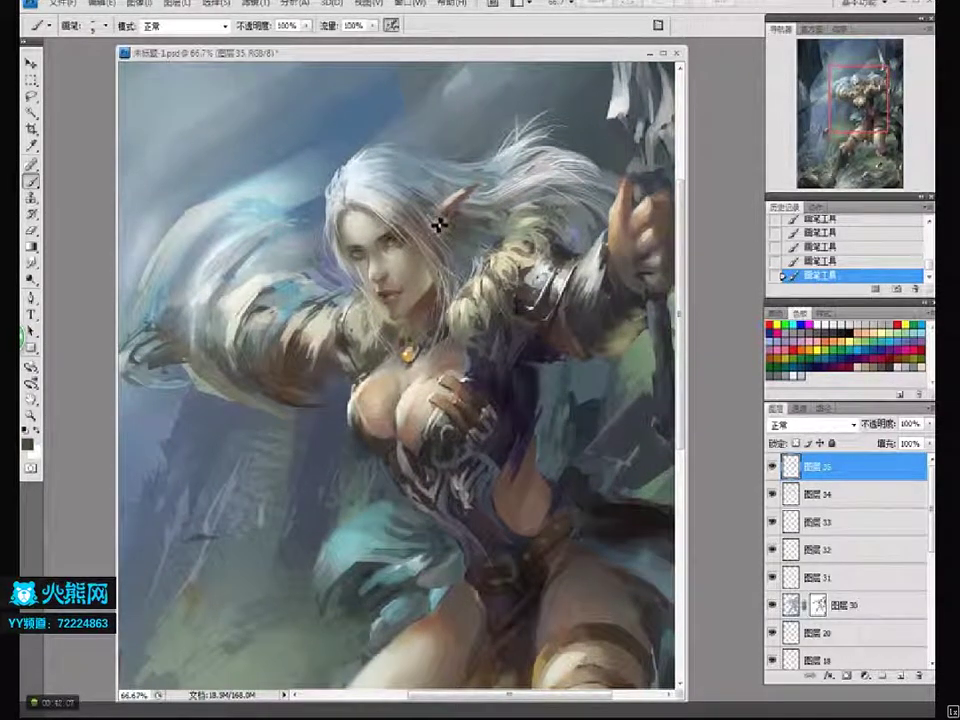
{"action": "mouse_move", "coordinate": [448, 224]}
{"action": "left_mouse_down"}
{"action": "mouse_move", "coordinate": [459, 242]}
{"action": "mouse_move", "coordinate": [448, 235]}
{"action": "left_mouse_up"}
{"action": "key", "text": "ctrl+z"}
{"action": "key", "text": "ctrl+space"}
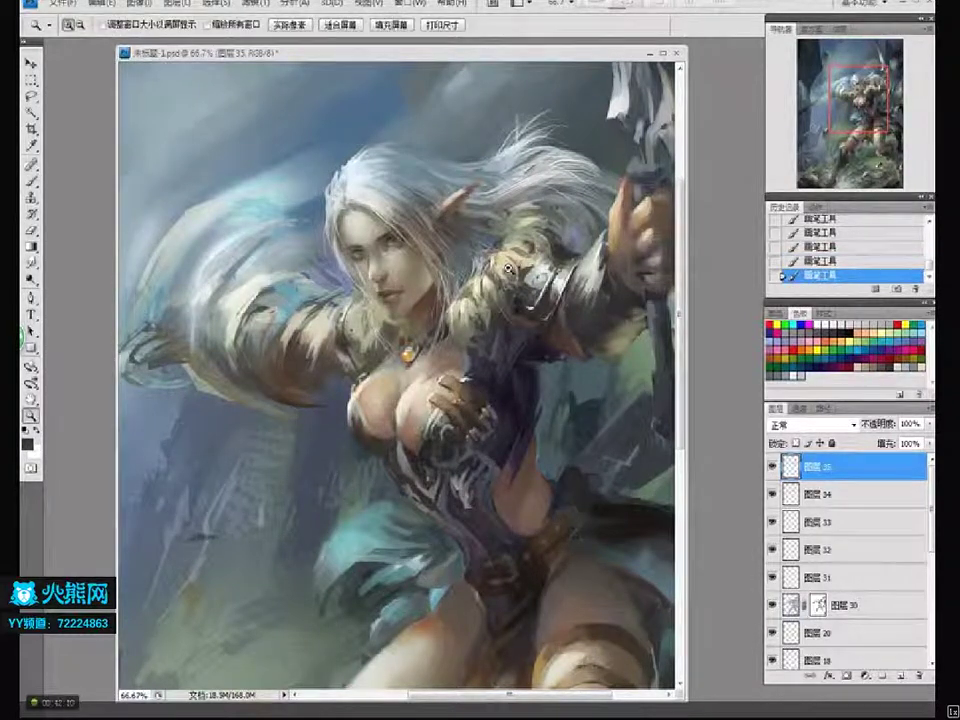
{"action": "key", "text": "ctrl+space"}
{"action": "left_click", "coordinate": [515, 277], "text": "alt"}
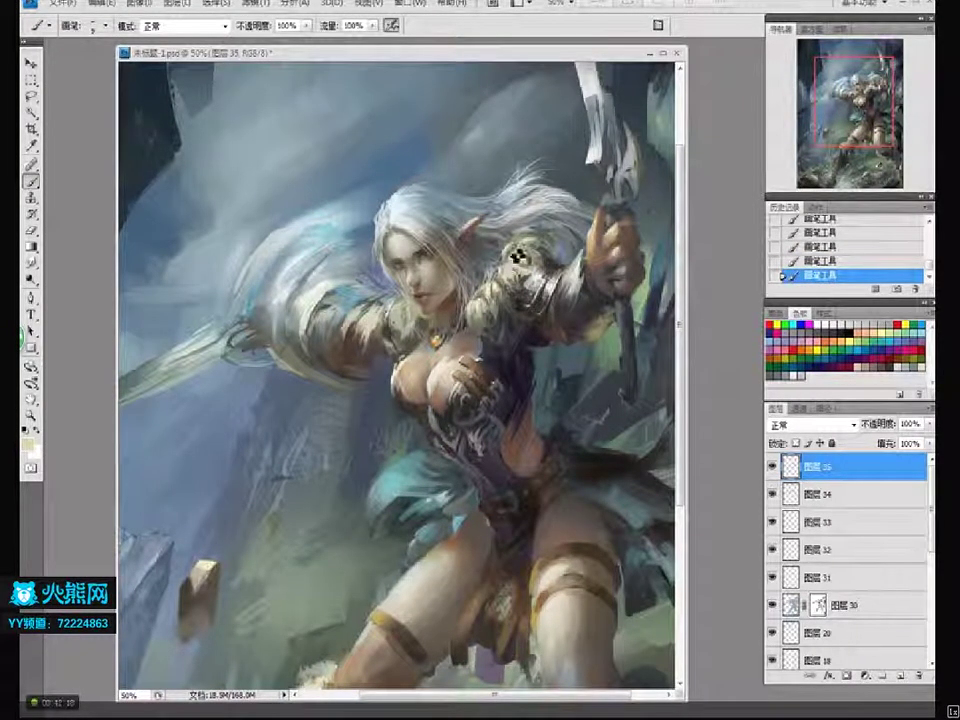
{"action": "left_click", "coordinate": [510, 268], "text": "alt"}
{"action": "left_click", "coordinate": [531, 248], "text": "alt"}
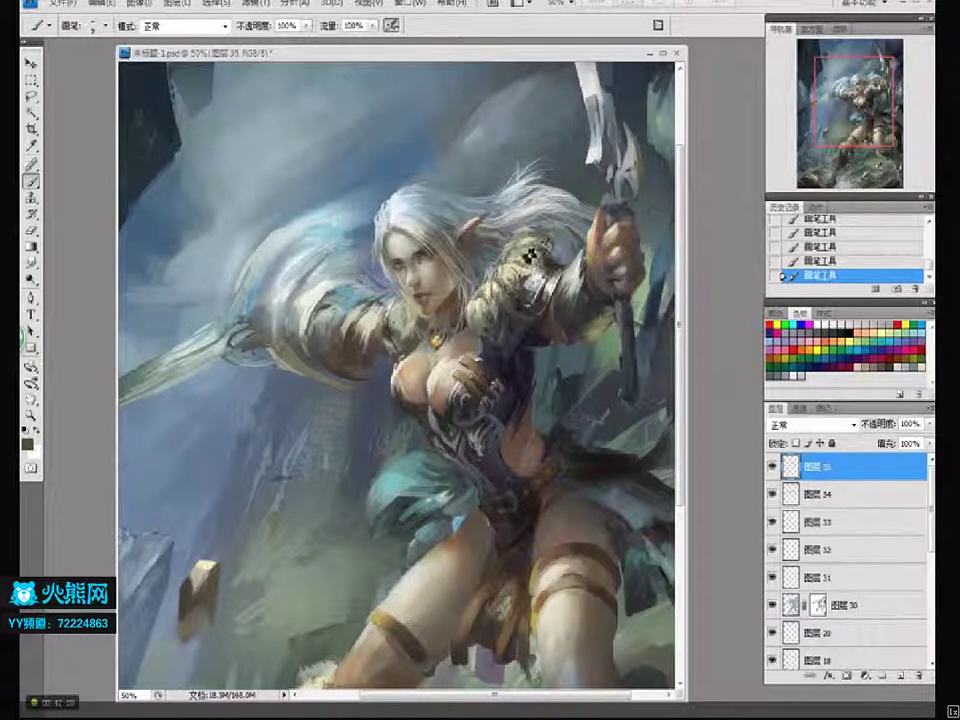
- Sharpen the raised sword's guard and blade with light and dark strokes in sampled colours
{"action": "left_click_drag", "start_coordinate": [621, 179], "coordinate": [556, 289]}
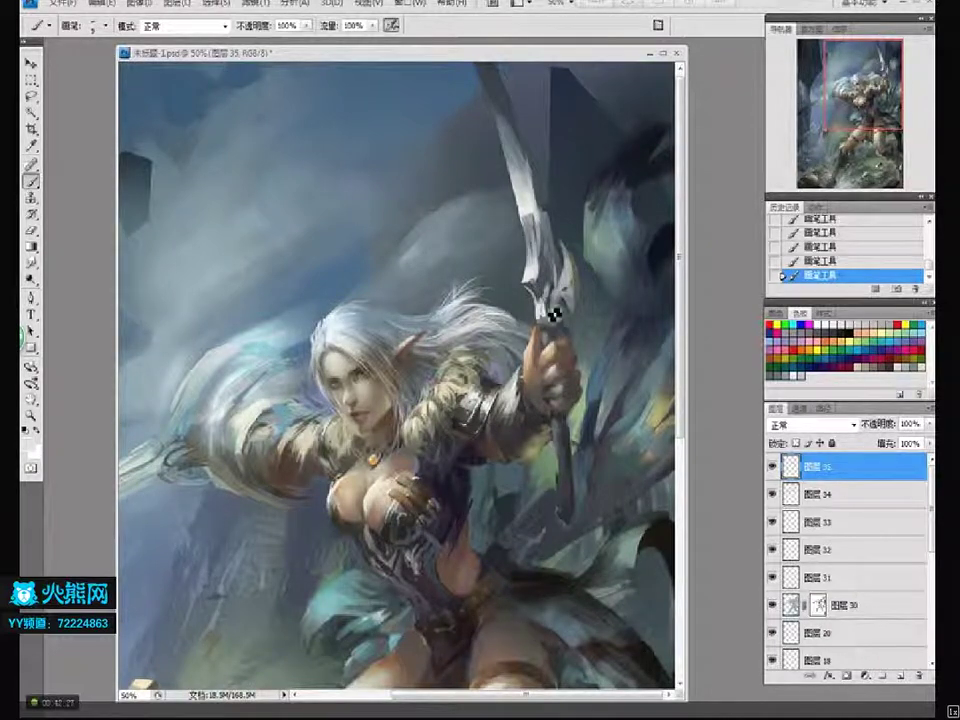
{"action": "left_click", "coordinate": [542, 323], "text": "alt"}
{"action": "mouse_move", "coordinate": [542, 321]}
{"action": "left_mouse_down"}
{"action": "mouse_move", "coordinate": [546, 299]}
{"action": "mouse_move", "coordinate": [576, 307]}
{"action": "left_mouse_up"}
{"action": "key", "text": "ctrl+z"}
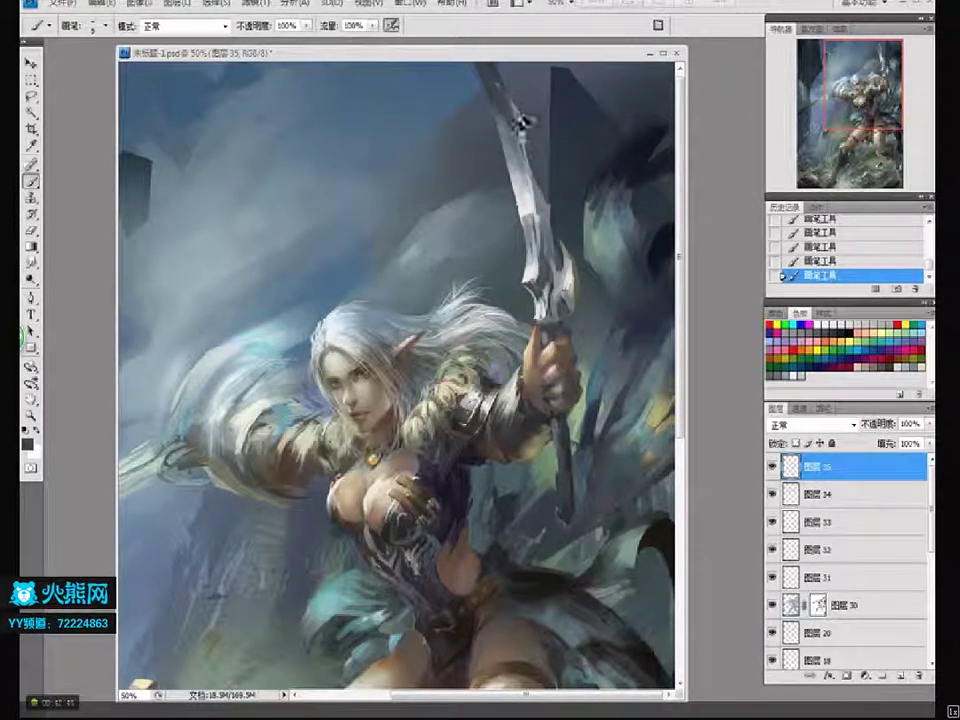
{"action": "left_click", "coordinate": [578, 236], "text": "alt"}
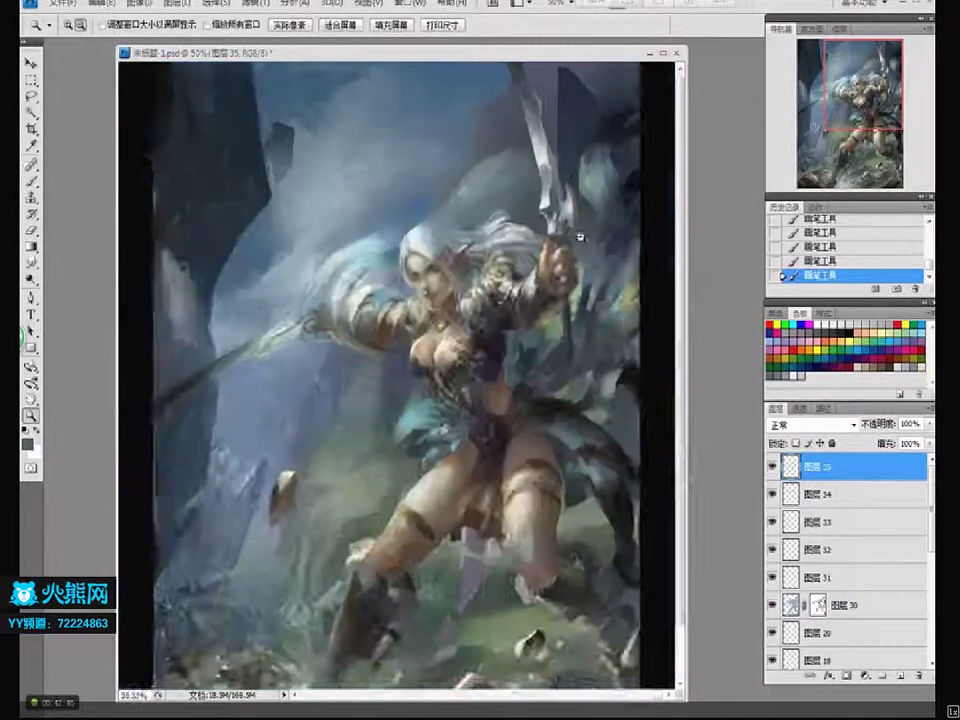
- Paint soft strokes on the background shapes beside the raised sword blade, using colours sampled from that area
{"action": "left_click", "coordinate": [578, 234], "text": "alt"}
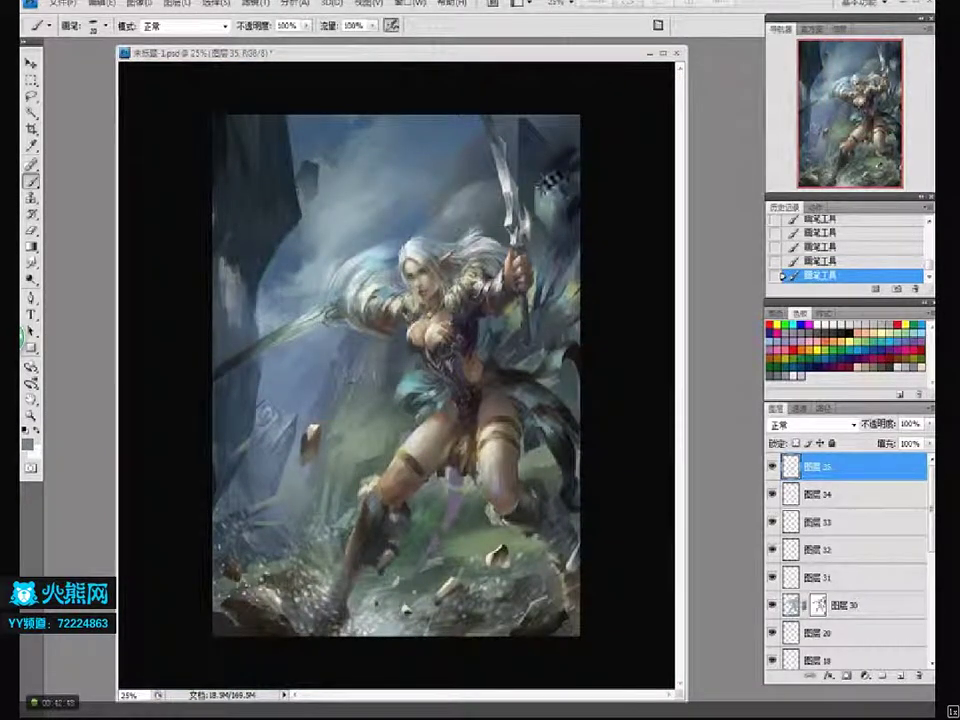
{"action": "mouse_move", "coordinate": [544, 207]}
{"action": "left_mouse_down"}
{"action": "mouse_move", "coordinate": [567, 158]}
{"action": "mouse_move", "coordinate": [554, 197]}
{"action": "mouse_move", "coordinate": [569, 163]}
{"action": "mouse_move", "coordinate": [551, 177]}
{"action": "mouse_move", "coordinate": [568, 181]}
{"action": "mouse_move", "coordinate": [549, 178]}
{"action": "mouse_move", "coordinate": [549, 195]}
{"action": "mouse_move", "coordinate": [561, 170]}
{"action": "mouse_move", "coordinate": [551, 214]}
{"action": "left_mouse_up"}
{"action": "left_click", "coordinate": [551, 194], "text": "alt"}
{"action": "left_click", "coordinate": [547, 183], "text": "alt"}
{"action": "left_click", "coordinate": [541, 200], "text": "alt"}
- Blend the background beside the raised fist with strokes in dark and muted colours sampled around it
{"action": "key", "text": "ctrl+space"}
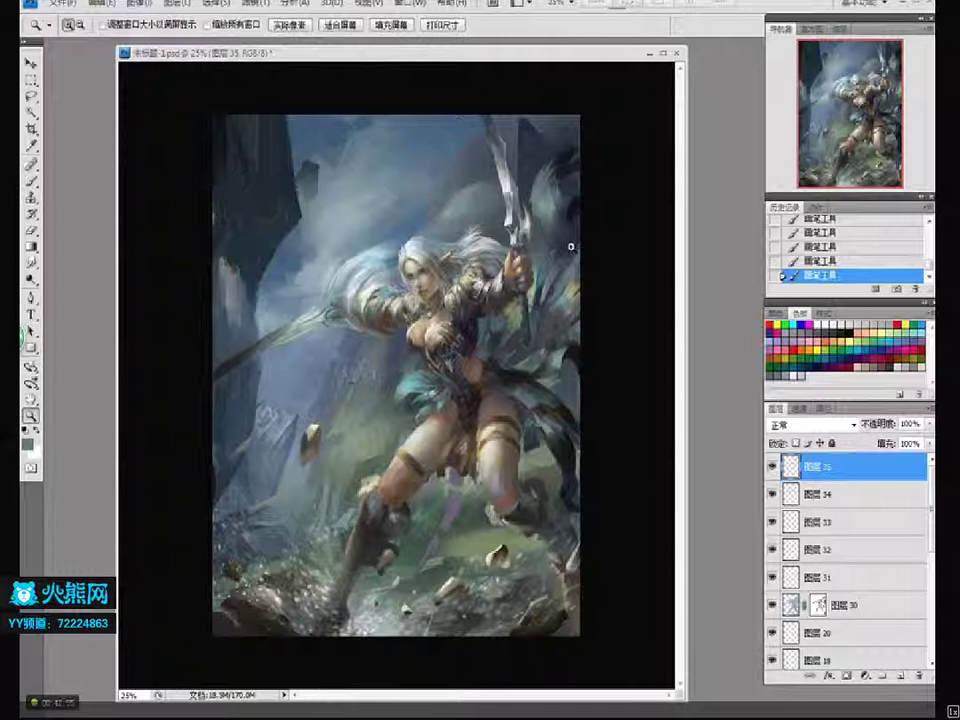
{"action": "left_click", "coordinate": [571, 247], "text": "ctrl"}
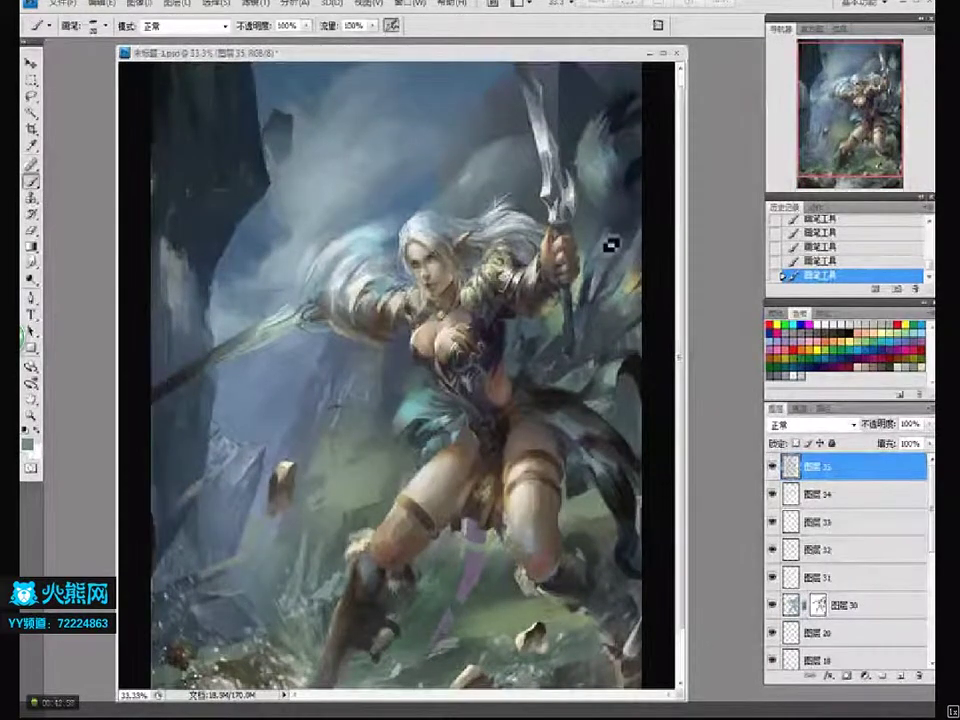
{"action": "left_click", "coordinate": [600, 245], "text": "alt"}
{"action": "left_click_drag", "start_coordinate": [605, 254], "coordinate": [634, 244]}
{"action": "left_click", "coordinate": [634, 256], "text": "alt"}
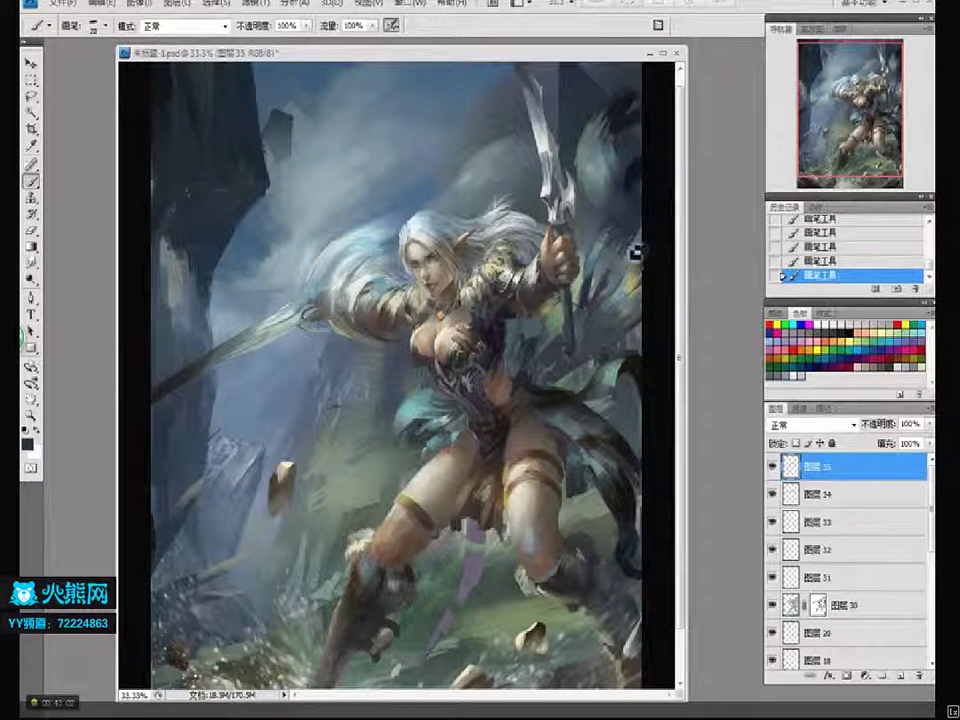
- Refine the sword grip below the raised fist with finer strokes, sampling dark and grey tones around it
{"action": "key", "text": "ctrl+space"}
{"action": "left_click", "coordinate": [545, 262]}
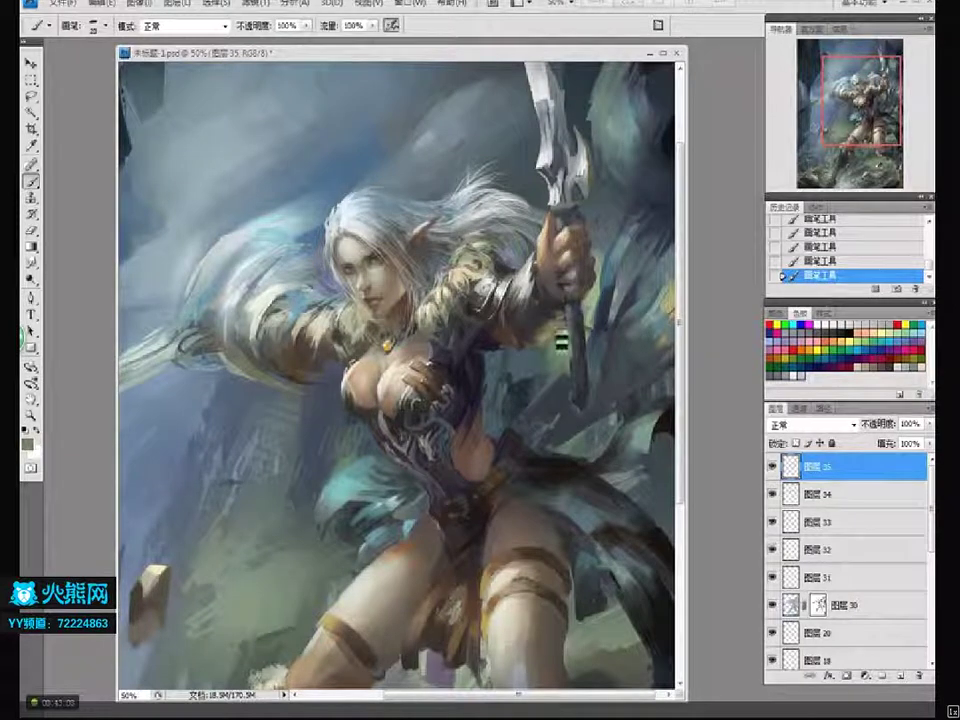
{"action": "key", "text": "bracketleft"}
{"action": "left_click_drag", "start_coordinate": [593, 350], "coordinate": [594, 388]}
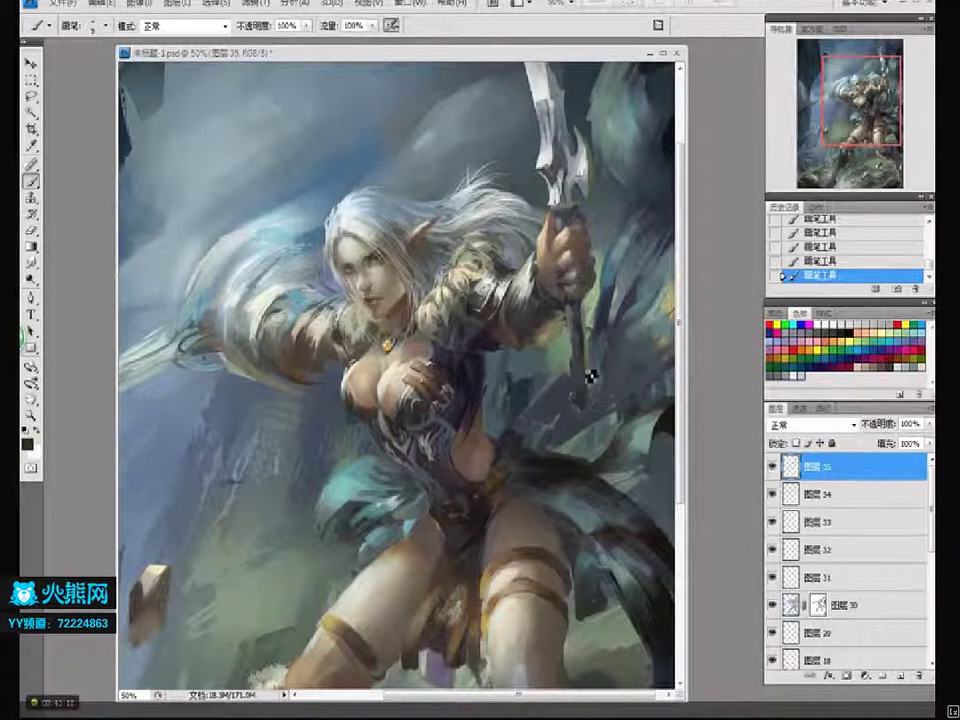
{"action": "left_click", "coordinate": [600, 337], "text": "alt"}
{"action": "left_click", "coordinate": [592, 332], "text": "alt"}
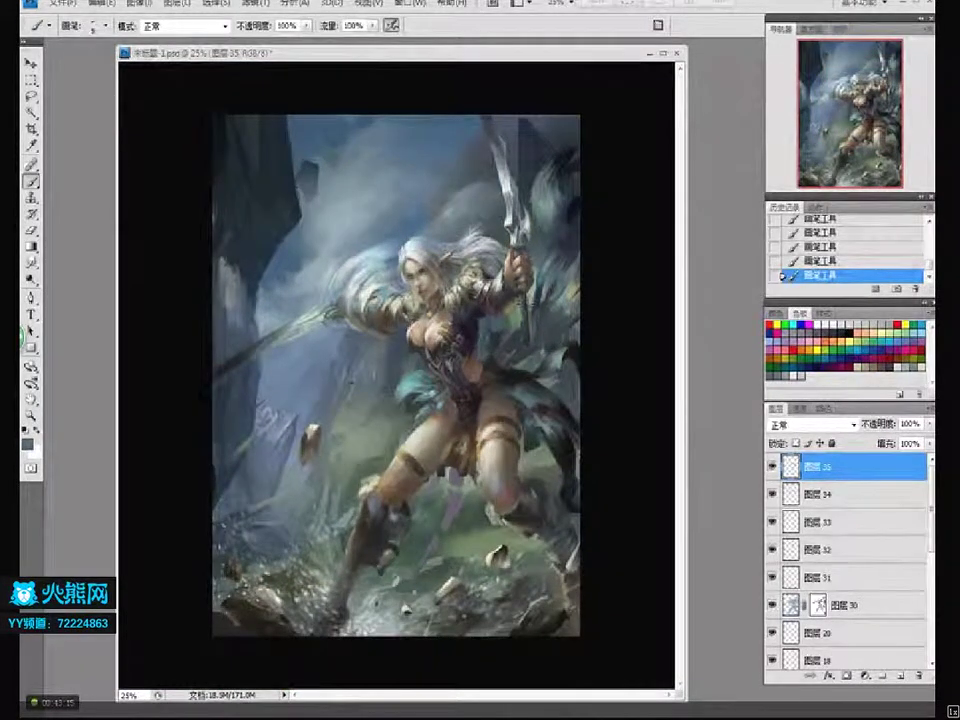
{"action": "left_click", "coordinate": [527, 318], "text": "alt"}
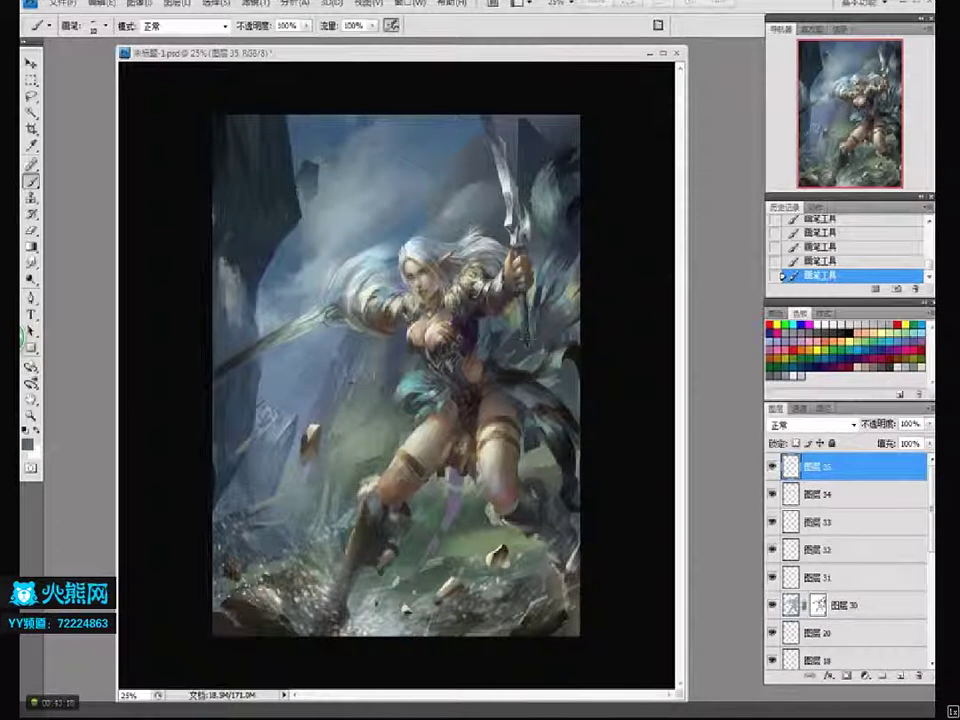
- Paint dark and muted strokes along the long feathered skirt tail behind the warrior's bent leg
{"action": "key", "text": "ctrl+space"}
{"action": "left_click", "coordinate": [546, 402], "text": "ctrl"}
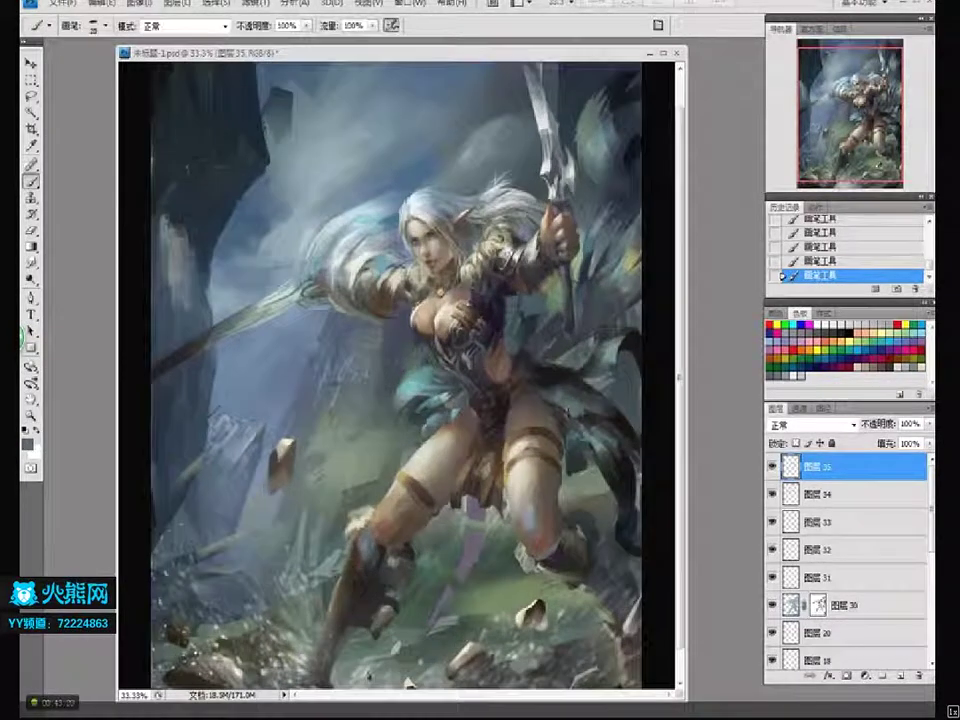
{"action": "left_click_drag", "start_coordinate": [548, 409], "coordinate": [544, 403]}
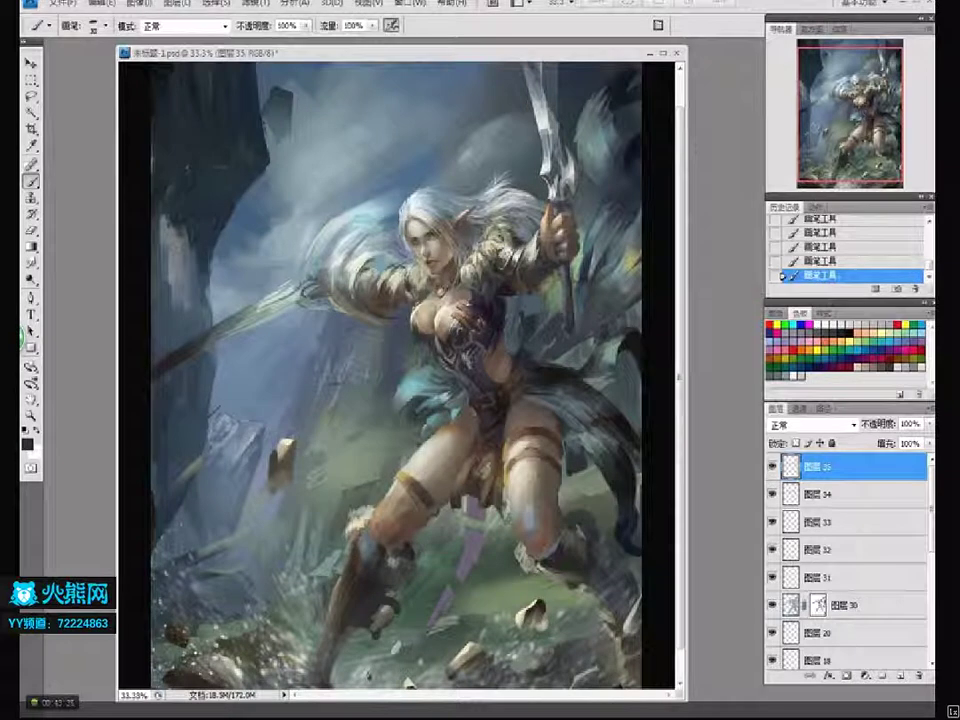
{"action": "left_click", "coordinate": [608, 464], "text": "alt"}
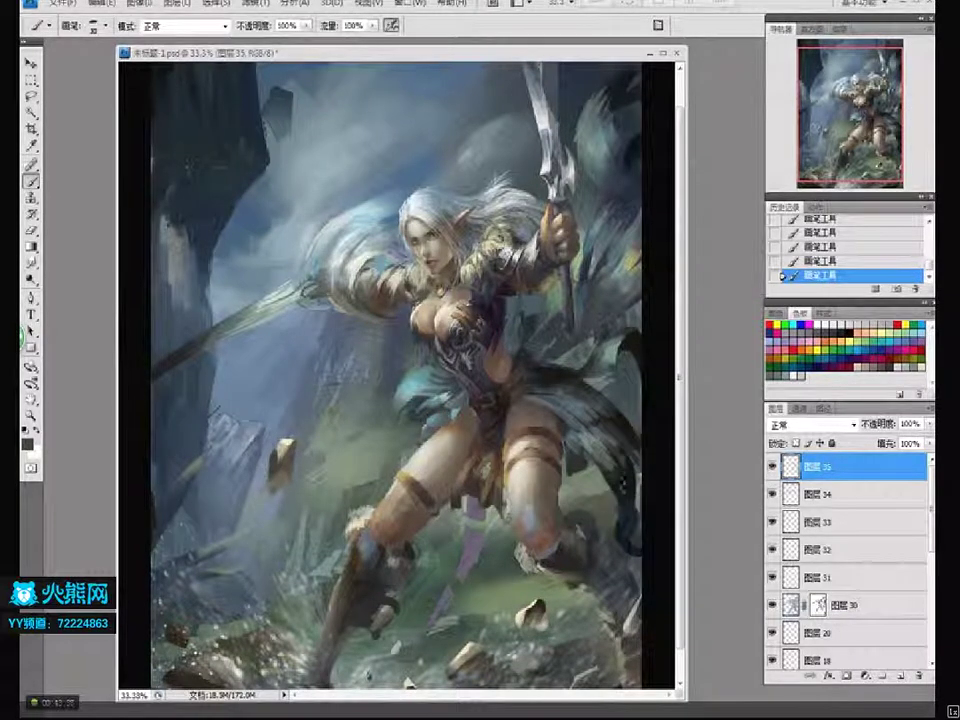
{"action": "left_click_drag", "start_coordinate": [622, 487], "coordinate": [634, 508]}
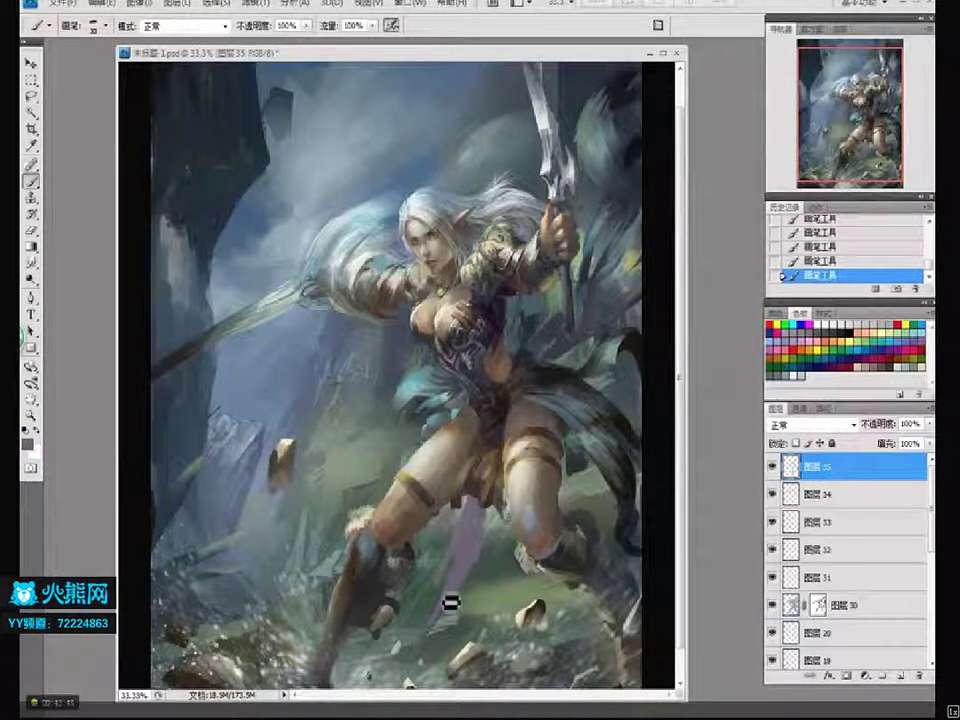
- Refine the boot of the outstretched leg down to the ankle with strokes in sampled tones
{"action": "scroll", "coordinate": [410, 600], "scroll_direction": "down", "scroll_amount": 1}
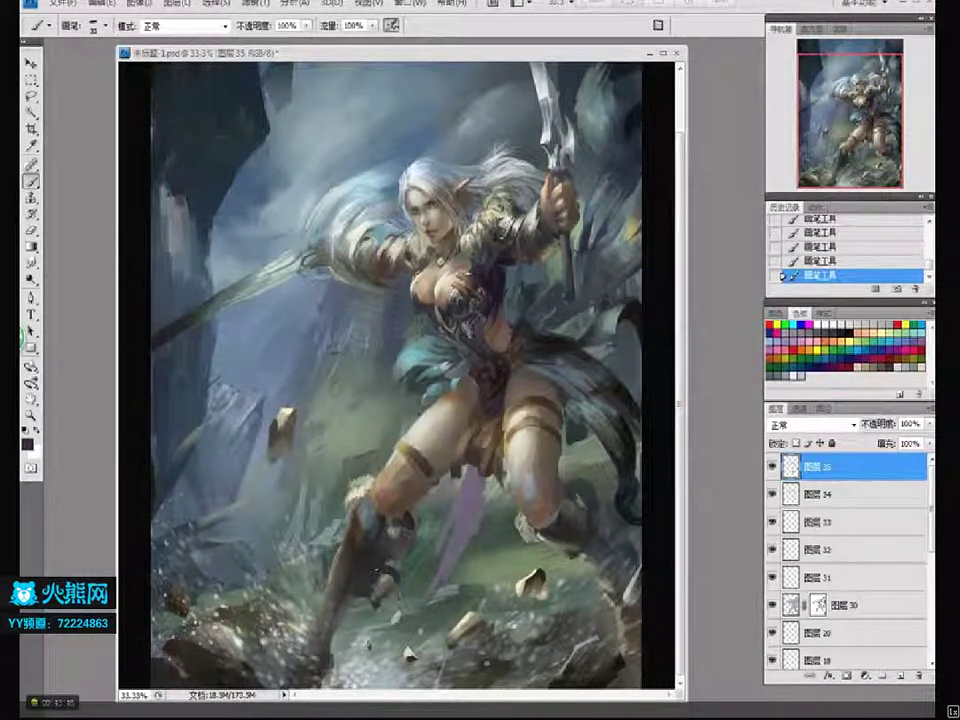
{"action": "left_click", "coordinate": [363, 602], "text": "alt"}
{"action": "left_click_drag", "start_coordinate": [363, 602], "coordinate": [368, 590]}
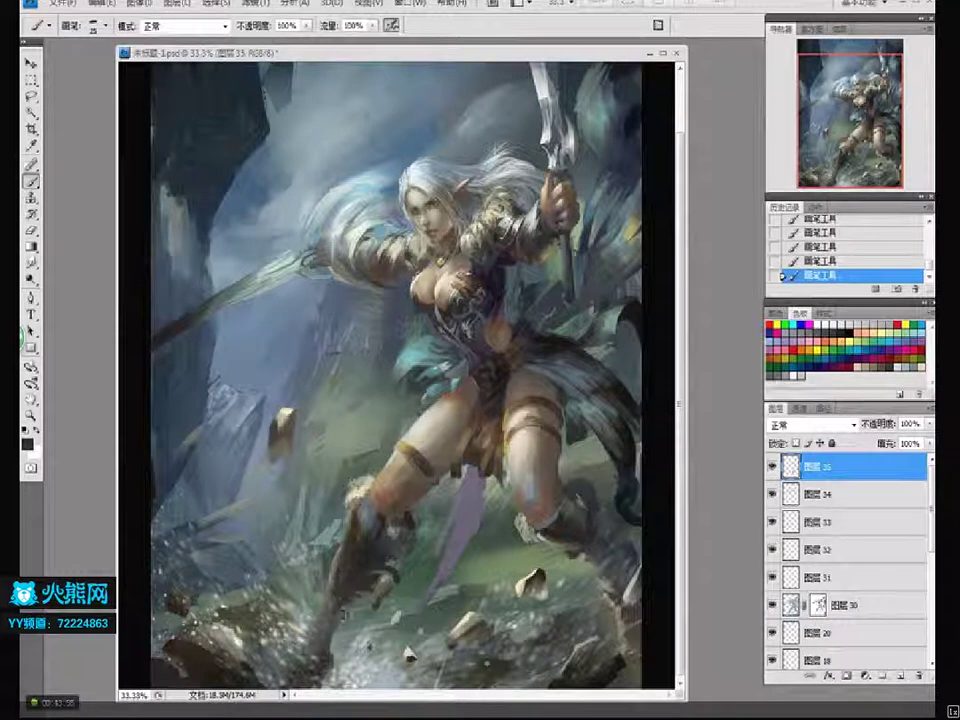
{"action": "key", "text": "ctrl+z"}
{"action": "left_click", "coordinate": [354, 570], "text": "alt"}
{"action": "left_click_drag", "start_coordinate": [354, 573], "coordinate": [347, 598]}
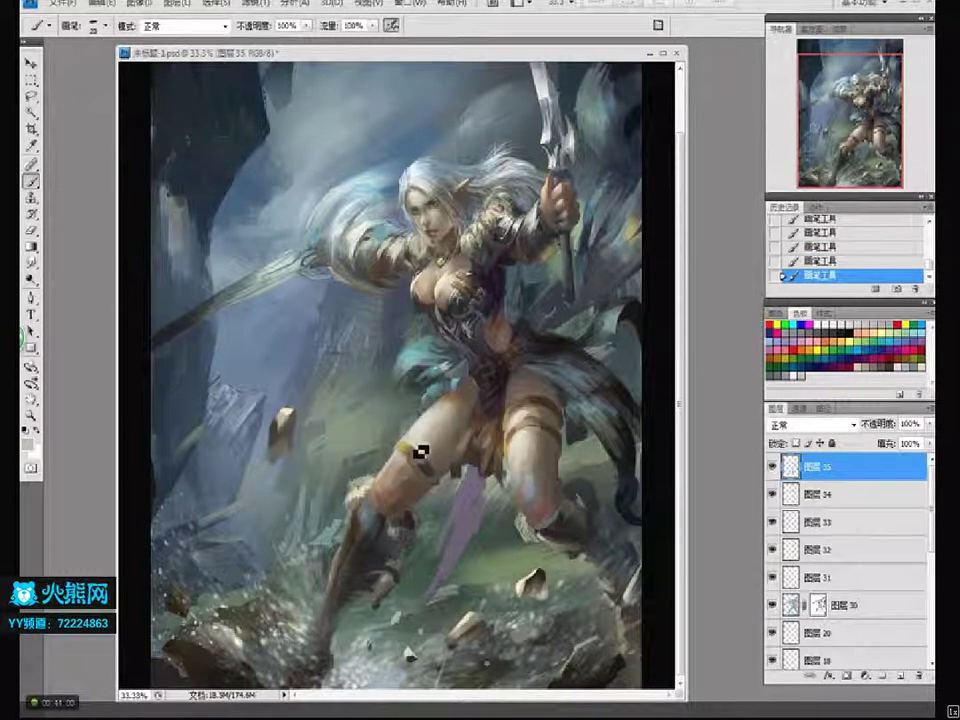
- Paint dark strokes where the backward-stretched arm meets the chest, using colours sampled there
{"action": "key", "text": "z"}
{"action": "left_click", "coordinate": [450, 241], "text": "alt"}
{"action": "key", "text": "b"}
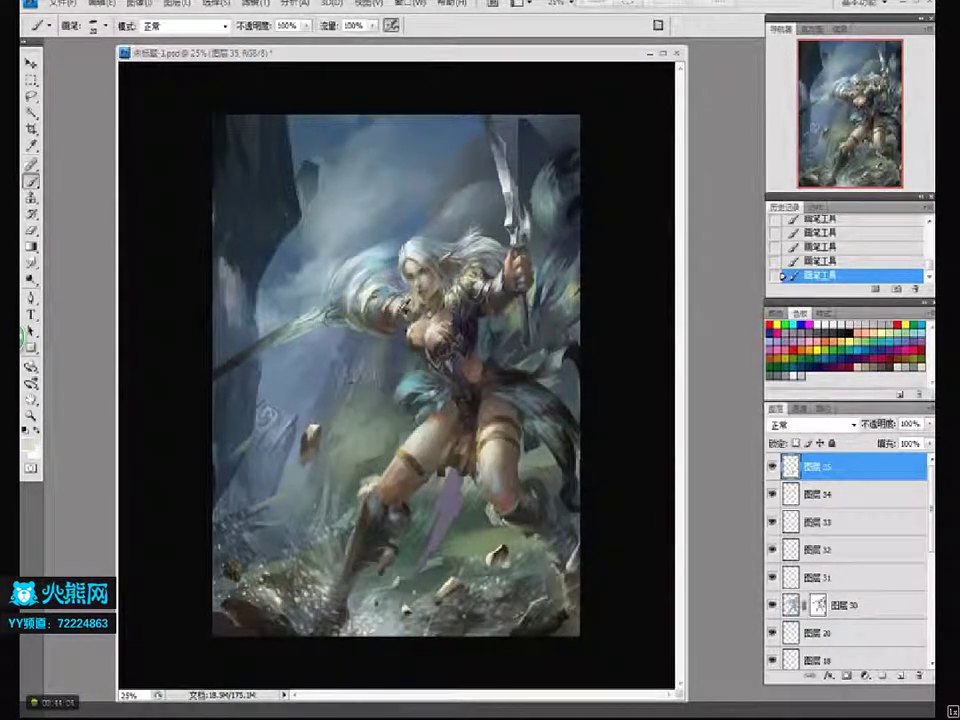
{"action": "left_click", "coordinate": [407, 321], "text": "alt"}
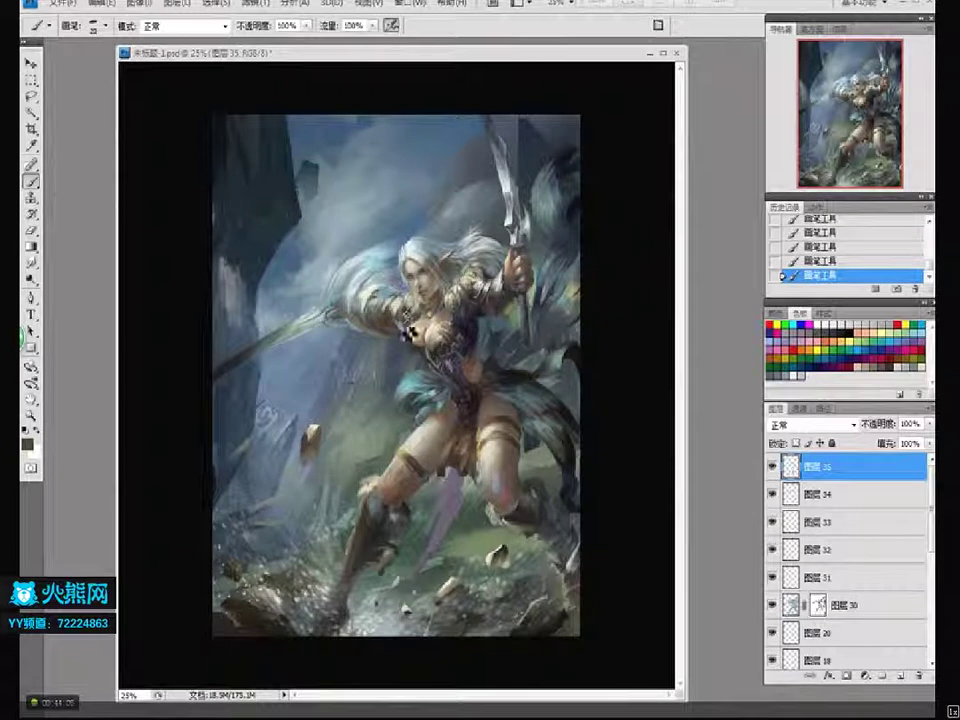
{"action": "left_click_drag", "start_coordinate": [390, 321], "coordinate": [400, 330]}
{"action": "left_click", "coordinate": [397, 333], "text": "alt"}
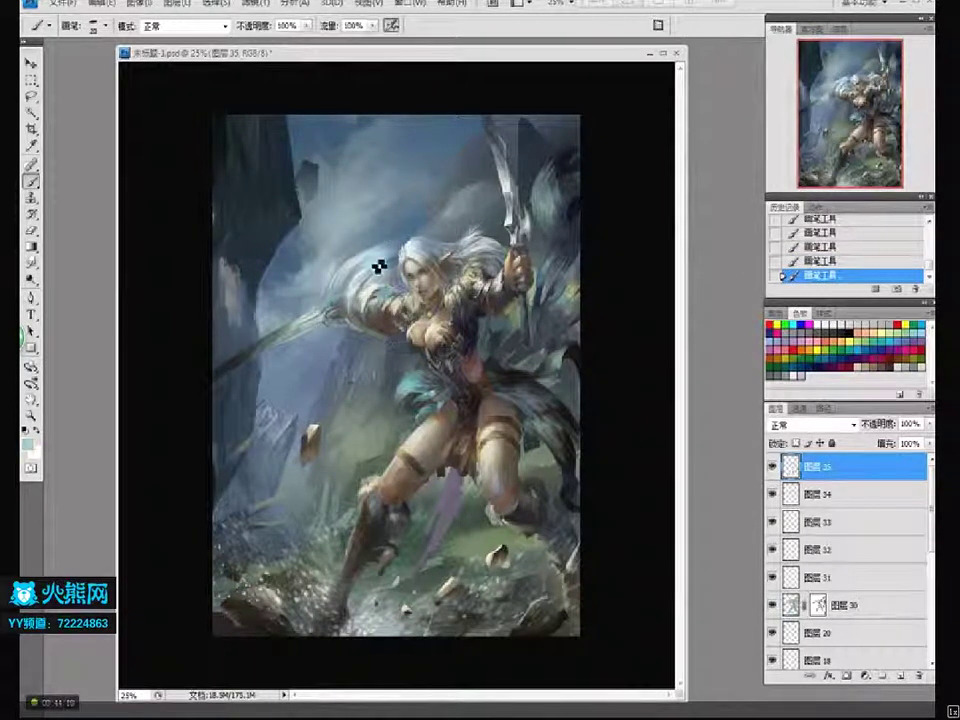
- Rework the cliff edge and adjoining sky above the backward-held sword with a larger brush and sampled blue tones
{"action": "mouse_move", "coordinate": [294, 272]}
{"action": "left_mouse_down"}
{"action": "mouse_move", "coordinate": [279, 285]}
{"action": "mouse_move", "coordinate": [287, 279]}
{"action": "left_mouse_up"}
{"action": "key", "text": "bracketright"}
{"action": "key", "text": "bracketright"}
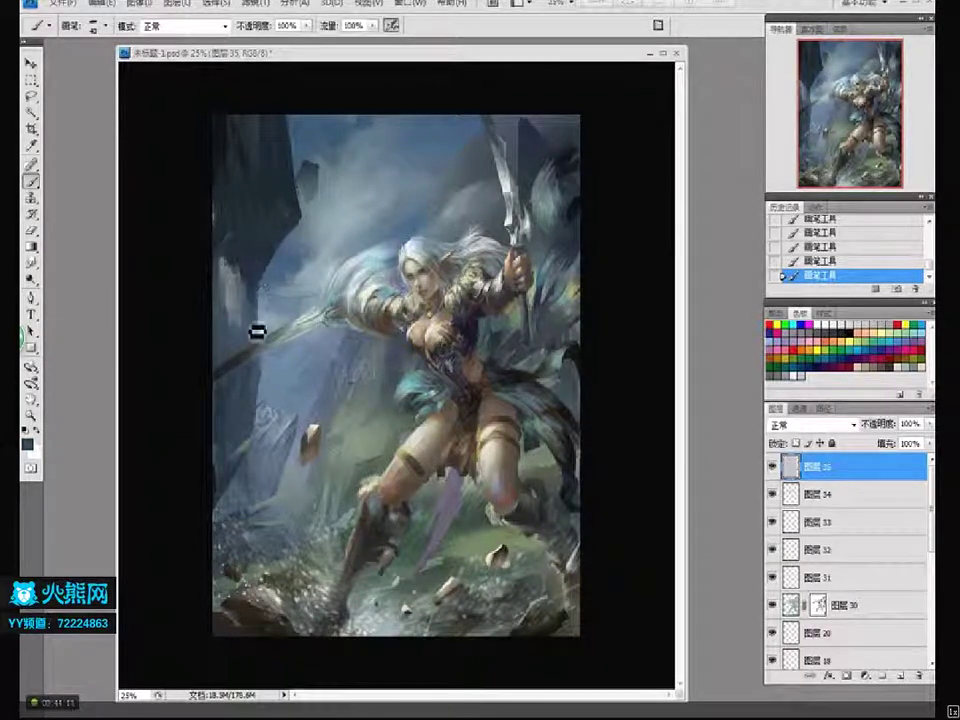
{"action": "key", "text": "ctrl+z"}
{"action": "left_click_drag", "start_coordinate": [257, 288], "coordinate": [262, 338]}
{"action": "key", "text": "ctrl+z"}
{"action": "left_click_drag", "start_coordinate": [259, 273], "coordinate": [268, 300]}
{"action": "left_click", "coordinate": [281, 265], "text": "alt"}
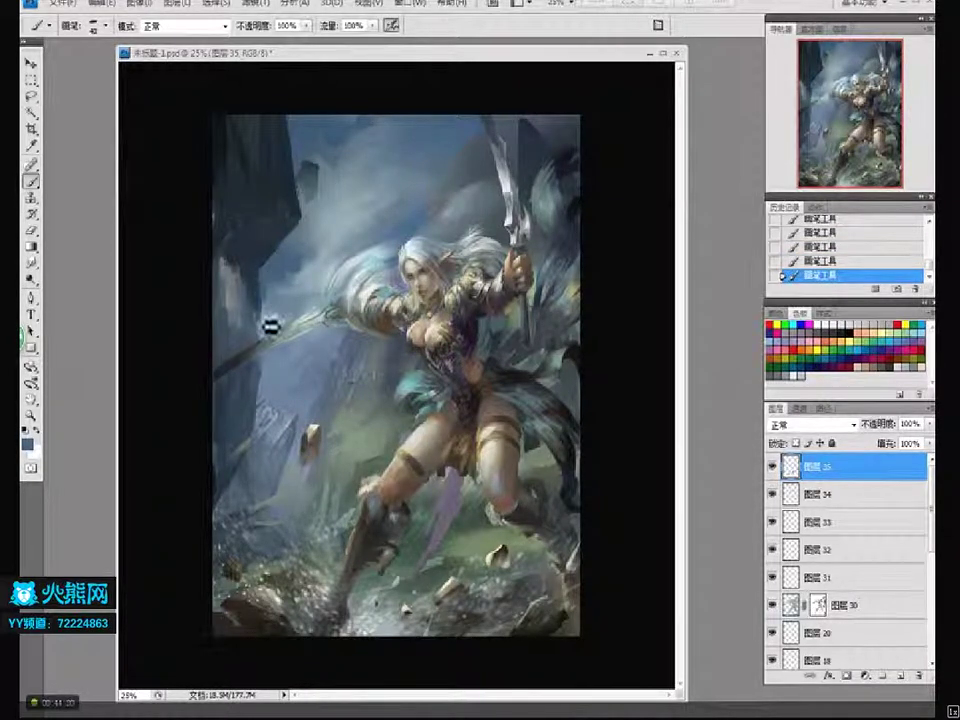
{"action": "left_click", "coordinate": [347, 206], "text": "alt"}
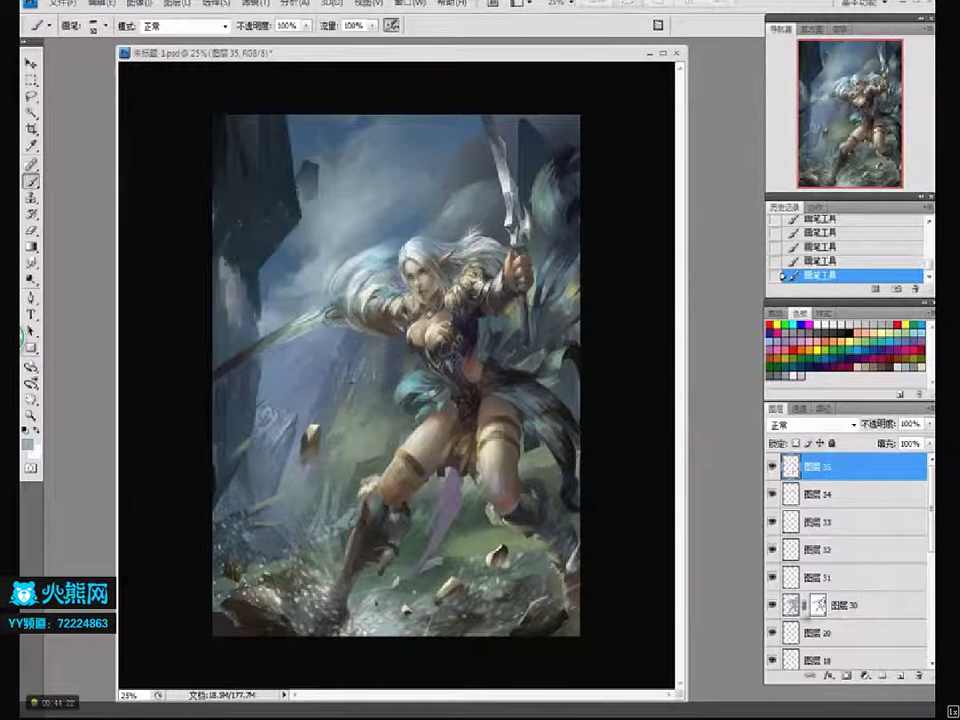
- Compare the painting with 图层 30 and 图层 28 hidden and shown
{"action": "left_click", "coordinate": [772, 605]}
{"action": "left_click", "coordinate": [772, 605]}
{"action": "scroll", "coordinate": [775, 604], "scroll_direction": "down", "scroll_amount": 10}
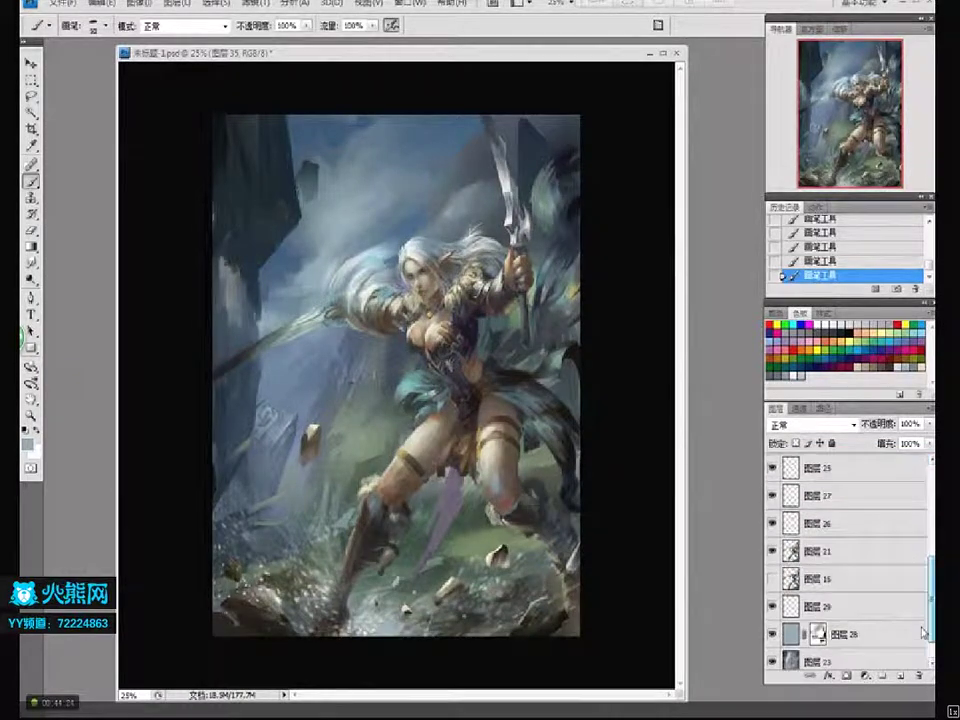
{"action": "left_click", "coordinate": [771, 607]}
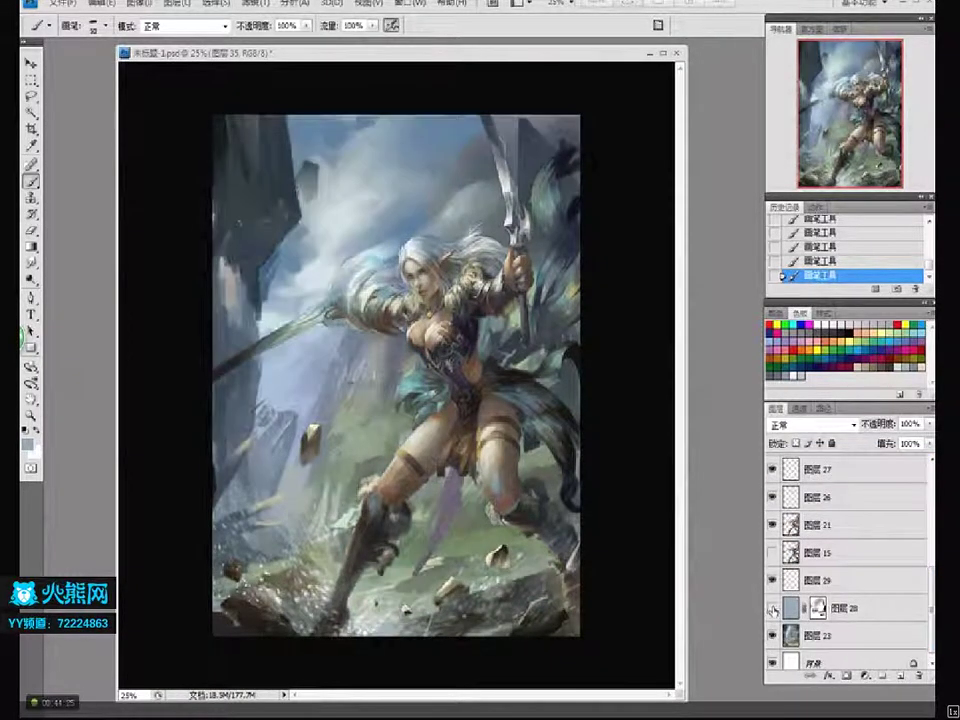
{"action": "left_click", "coordinate": [771, 607]}
- Adjust the opacity of the masked 图层 28 and reselect 图层 35
{"action": "left_click", "coordinate": [793, 608]}
{"action": "left_click", "coordinate": [929, 425]}
{"action": "left_click_drag", "start_coordinate": [906, 442], "coordinate": [921, 441]}
{"action": "left_click", "coordinate": [613, 630]}
{"action": "left_click_drag", "start_coordinate": [931, 590], "coordinate": [931, 482]}
{"action": "left_click", "coordinate": [854, 472]}
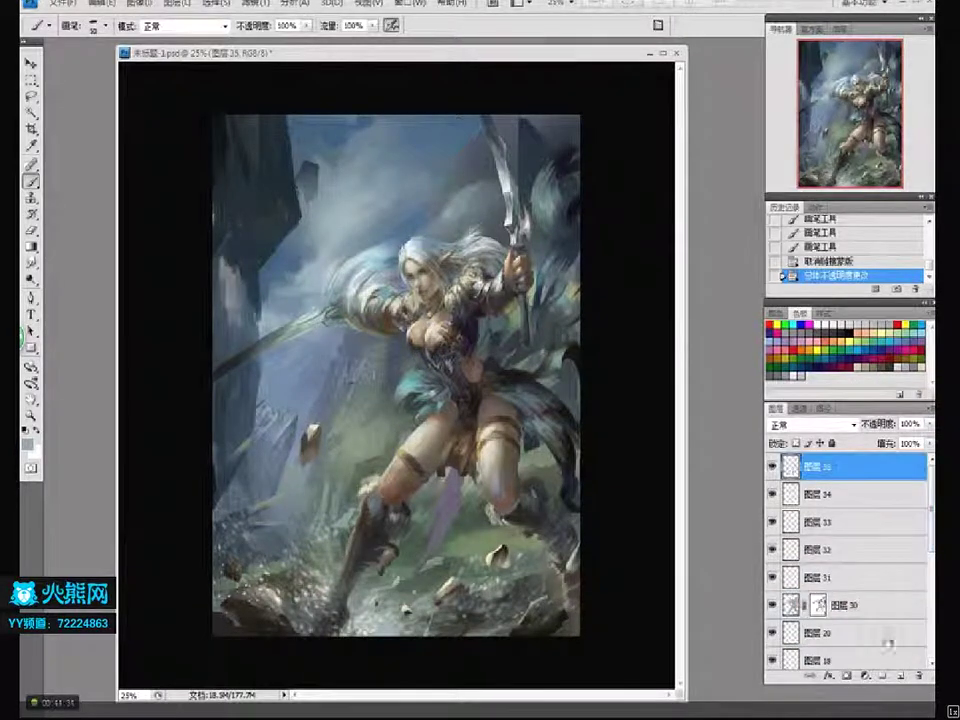
- Add a new layer above 图层 35, choose another brush preset and sample the green of the ground
{"action": "key", "text": "ctrl+shift+alt+n"}
{"action": "right_click", "coordinate": [478, 433]}
{"action": "left_click_drag", "start_coordinate": [620, 577], "coordinate": [621, 548]}
{"action": "double_click", "coordinate": [565, 543]}
{"action": "left_click", "coordinate": [475, 549], "text": "alt"}
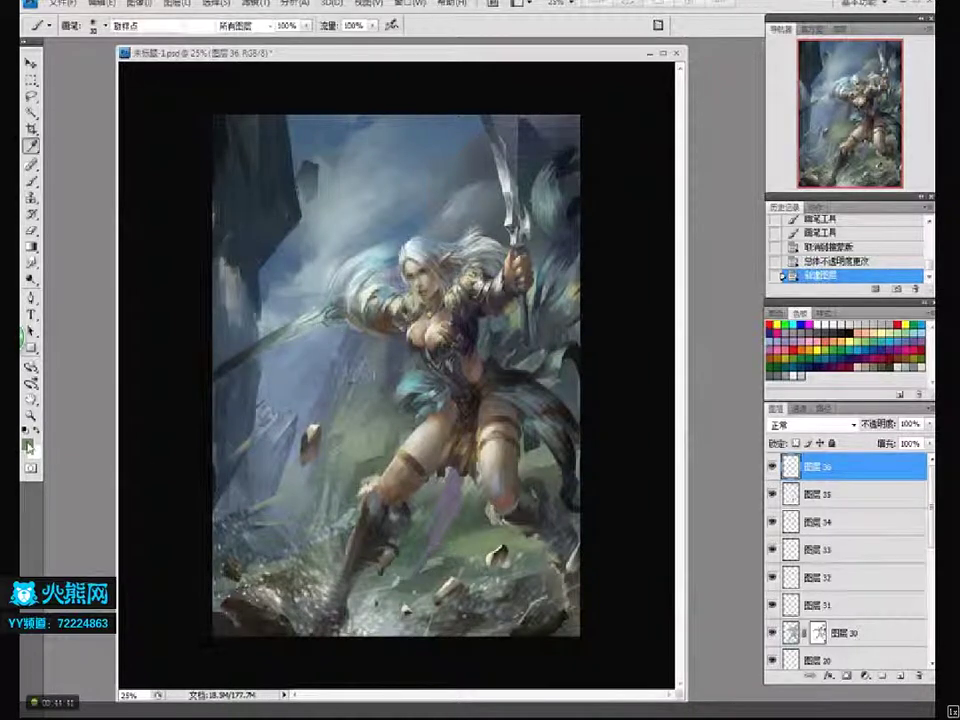
- Try a dab of paler green on the ground around the stone beneath the bent leg
{"action": "left_click", "coordinate": [27, 444]}
{"action": "left_click", "coordinate": [268, 254]}
{"action": "left_click", "coordinate": [516, 212]}
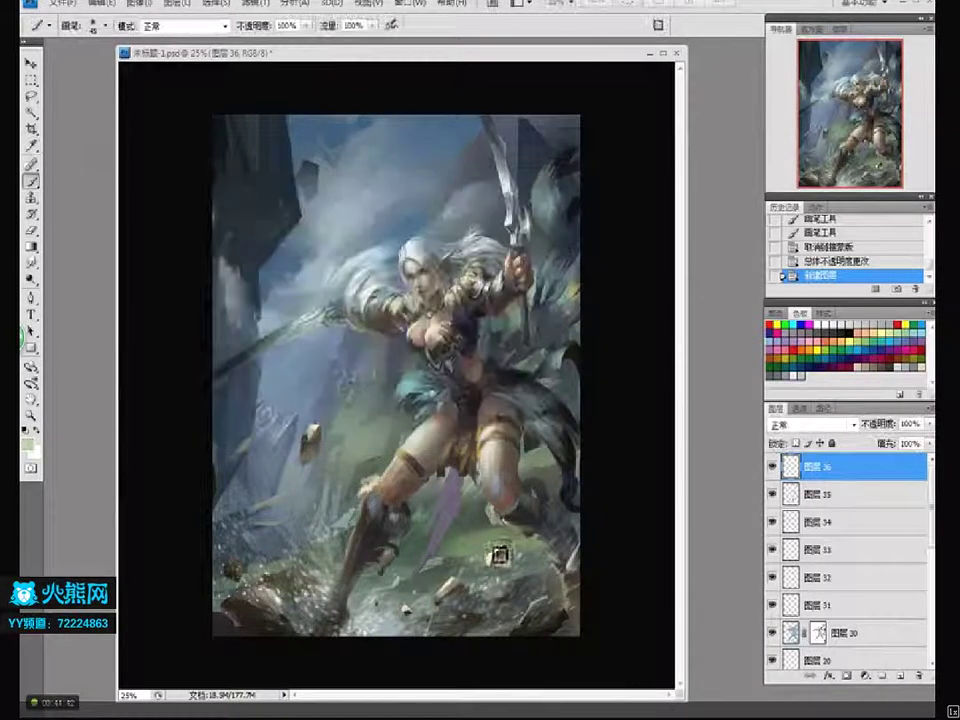
{"action": "left_click", "coordinate": [495, 550]}
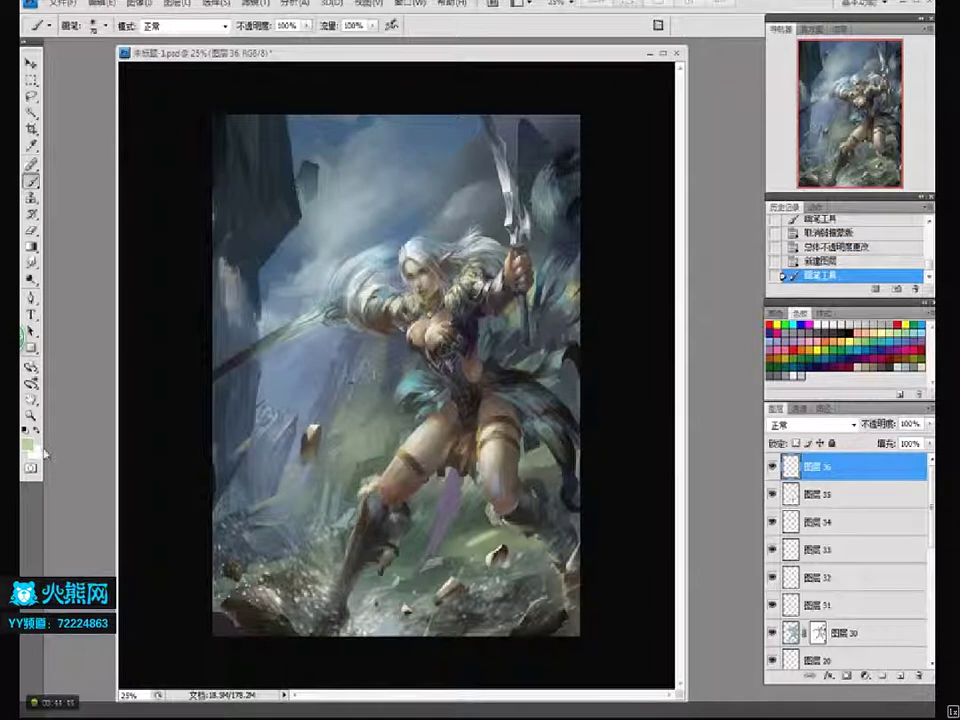
{"action": "key", "text": "ctrl+z"}
- Set the foreground colour to green #8eb56a and paint a soft glow on the ground between the legs, enlarging the brush
{"action": "left_click", "coordinate": [28, 444]}
{"action": "left_click", "coordinate": [291, 271]}
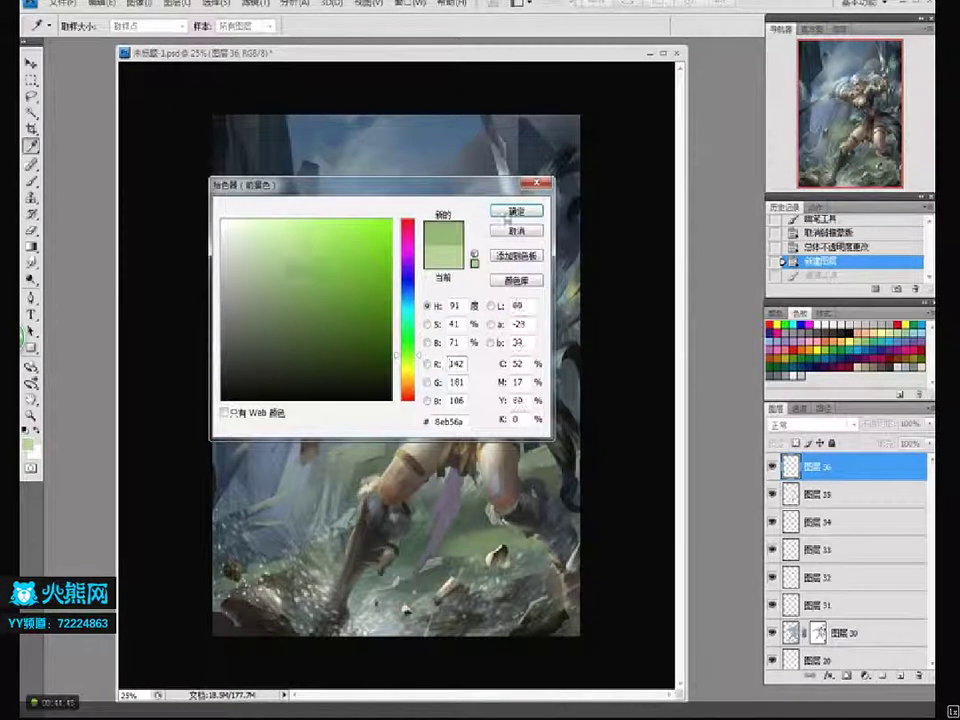
{"action": "left_click", "coordinate": [507, 213]}
{"action": "mouse_move", "coordinate": [470, 554]}
{"action": "left_mouse_down"}
{"action": "mouse_move", "coordinate": [502, 544]}
{"action": "mouse_move", "coordinate": [460, 558]}
{"action": "left_mouse_up"}
{"action": "key", "text": "ctrl+z"}
{"action": "left_click_drag", "start_coordinate": [466, 556], "coordinate": [484, 553]}
{"action": "key", "text": "bracketright"}
{"action": "key", "text": "bracketright"}
{"action": "key", "text": "bracketright"}
{"action": "left_click_drag", "start_coordinate": [480, 552], "coordinate": [502, 546]}
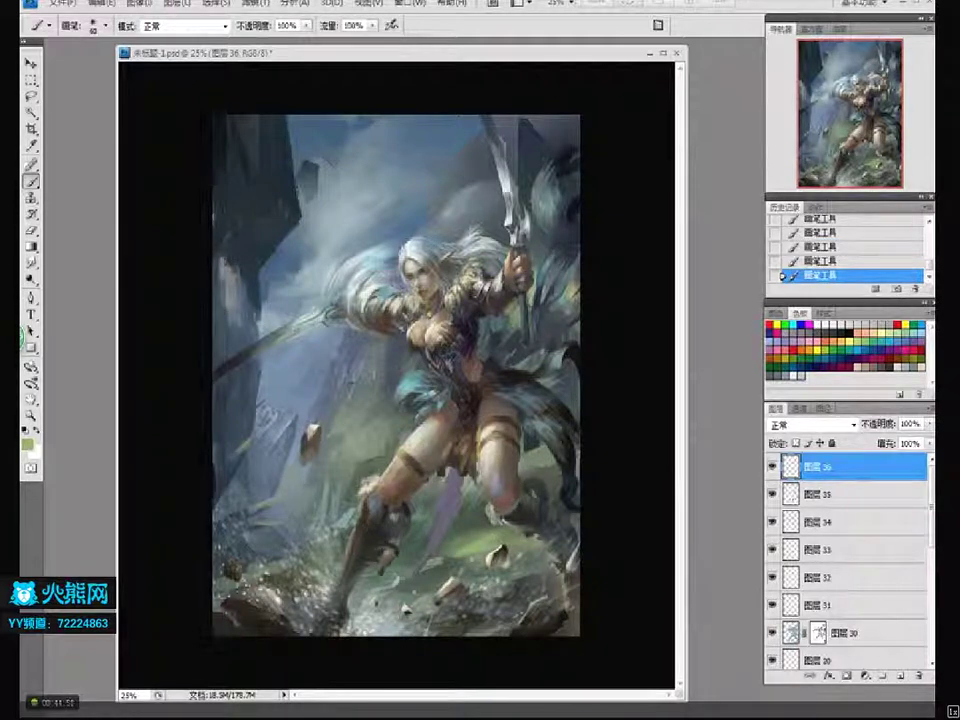
- Undo the last stroke and set the blend mode of 图层 36 to Overlay (叠加)
{"action": "key", "text": "bracketleft"}
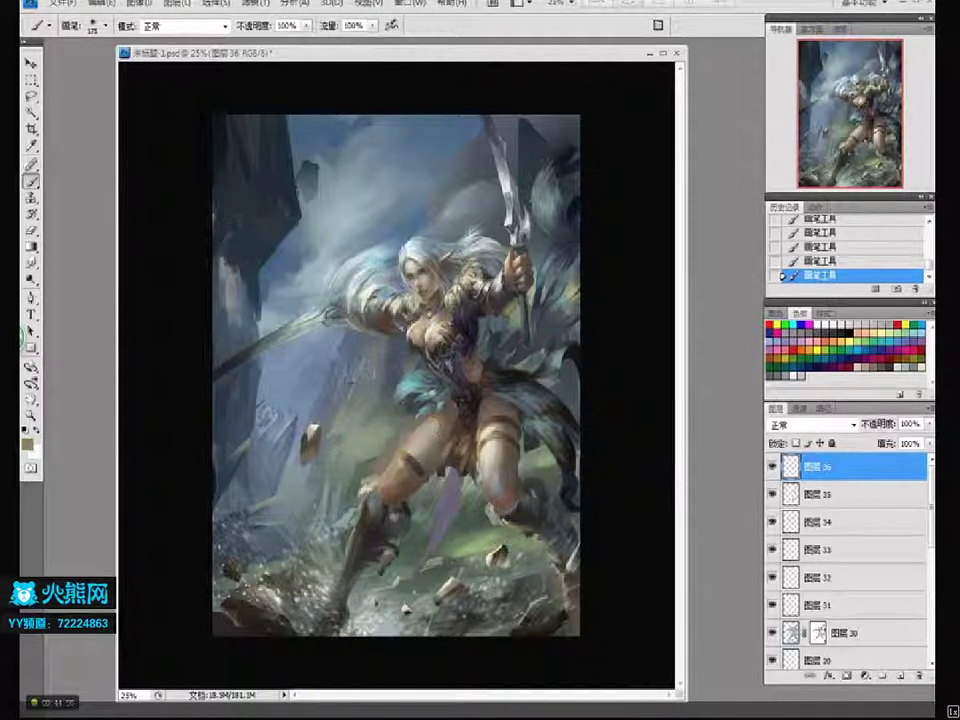
{"action": "key", "text": "ctrl+z"}
{"action": "left_click", "coordinate": [854, 425]}
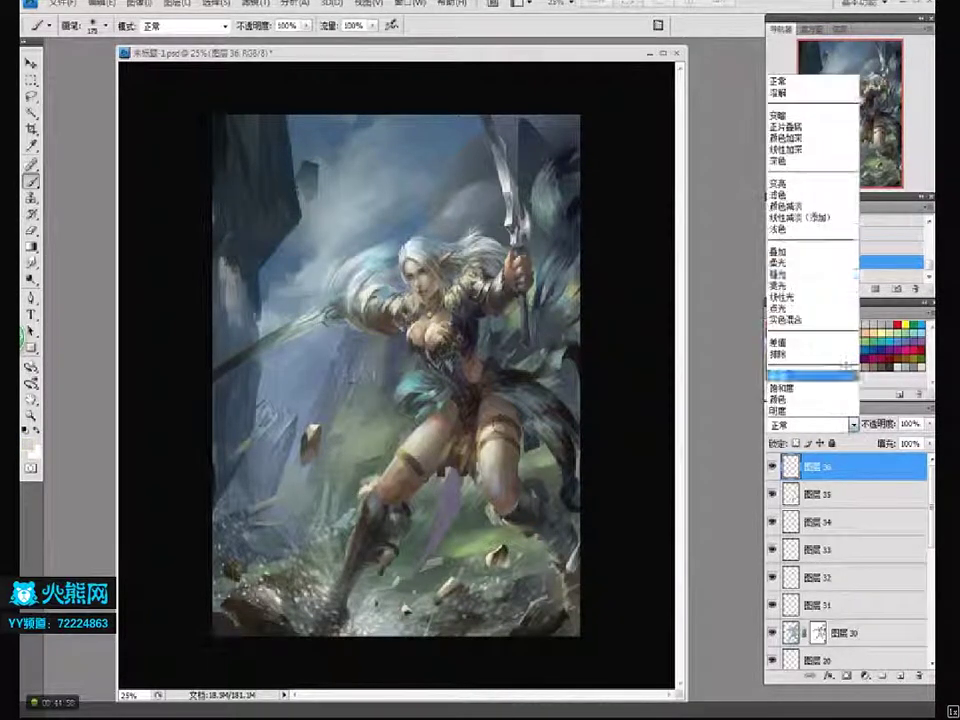
{"action": "left_click", "coordinate": [818, 251]}
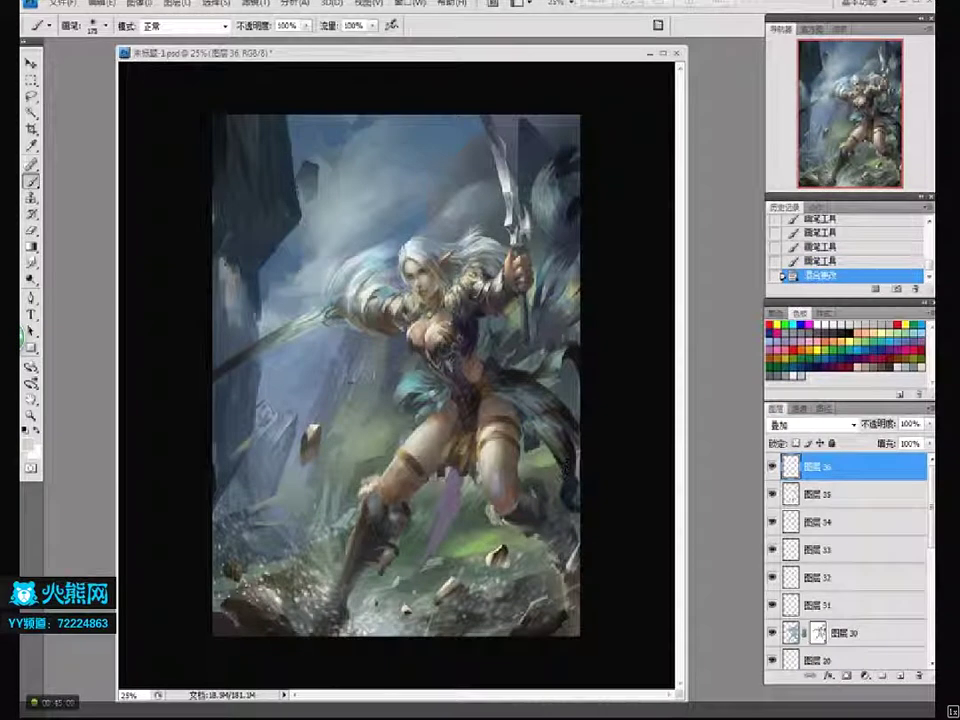
- Erase the green glow along the boot and skirt tail beside the bent leg
{"action": "key", "text": "e"}
{"action": "left_click_drag", "start_coordinate": [516, 541], "coordinate": [532, 515]}
{"action": "left_click_drag", "start_coordinate": [536, 505], "coordinate": [552, 456]}
{"action": "left_click_drag", "start_coordinate": [550, 456], "coordinate": [542, 466]}
- Try a pale overlay stroke along the outstretched leg's thigh and step back through the recent strokes
{"action": "key", "text": "b"}
{"action": "left_click_drag", "start_coordinate": [430, 422], "coordinate": [366, 500]}
{"action": "key", "text": "ctrl+alt+z"}
{"action": "key", "text": "ctrl+alt+z"}
{"action": "key", "text": "ctrl+alt+z"}
- Brush pale overlay light onto the bent leg and across the rocky ground, undoing unwanted strokes
{"action": "left_click_drag", "start_coordinate": [488, 464], "coordinate": [496, 504]}
{"action": "mouse_move", "coordinate": [424, 540]}
{"action": "left_mouse_down"}
{"action": "mouse_move", "coordinate": [416, 565]}
{"action": "mouse_move", "coordinate": [444, 571]}
{"action": "mouse_move", "coordinate": [416, 580]}
{"action": "left_mouse_up"}
{"action": "key", "text": "ctrl+alt+z"}
{"action": "mouse_move", "coordinate": [567, 572]}
{"action": "left_mouse_down"}
{"action": "mouse_move", "coordinate": [547, 609]}
{"action": "mouse_move", "coordinate": [495, 618]}
{"action": "left_mouse_up"}
{"action": "key", "text": "ctrl+alt+z"}
{"action": "mouse_move", "coordinate": [565, 548]}
{"action": "left_mouse_down"}
{"action": "mouse_move", "coordinate": [550, 588]}
{"action": "mouse_move", "coordinate": [495, 616]}
{"action": "mouse_move", "coordinate": [410, 596]}
{"action": "left_mouse_up"}
- Redo the pale overlay light across the foreground ground with a larger brush and add a touch on the bent knee
{"action": "key", "text": "bracketright"}
{"action": "key", "text": "bracketright"}
{"action": "key", "text": "bracketright"}
{"action": "key", "text": "bracketright"}
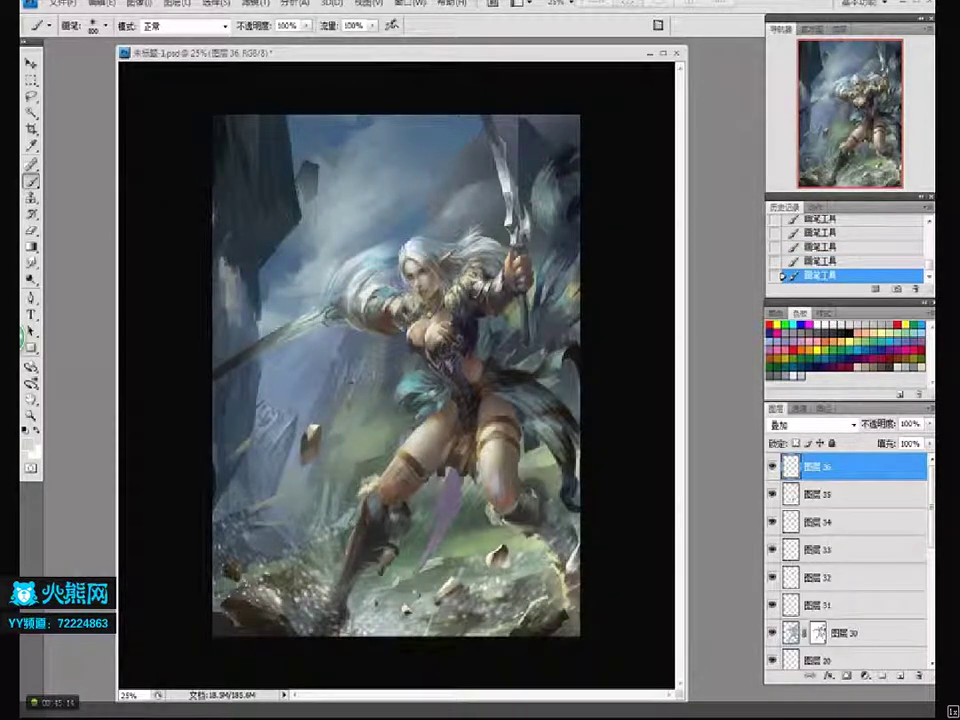
{"action": "key", "text": "ctrl+alt+z"}
{"action": "left_click_drag", "start_coordinate": [510, 572], "coordinate": [405, 598]}
{"action": "mouse_move", "coordinate": [372, 515]}
{"action": "left_mouse_down"}
{"action": "mouse_move", "coordinate": [358, 525]}
{"action": "mouse_move", "coordinate": [346, 585]}
{"action": "left_mouse_up"}
{"action": "key", "text": "ctrl+alt+z"}
{"action": "left_click_drag", "start_coordinate": [510, 492], "coordinate": [505, 504]}
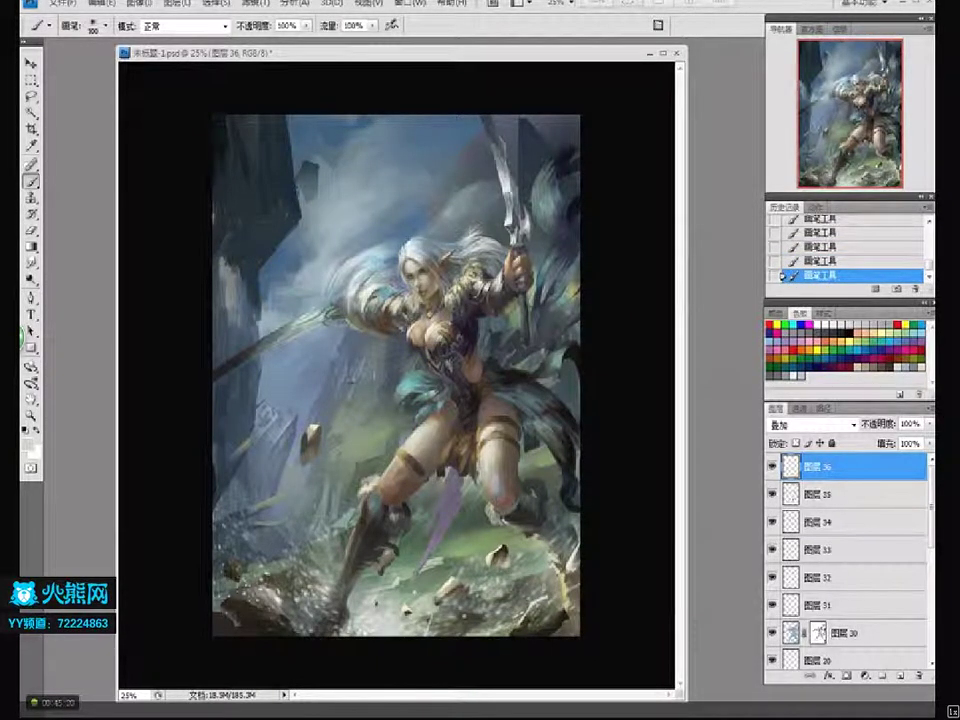
{"action": "key", "text": "z"}
{"action": "left_click", "coordinate": [590, 206]}
{"action": "key", "text": "b"}
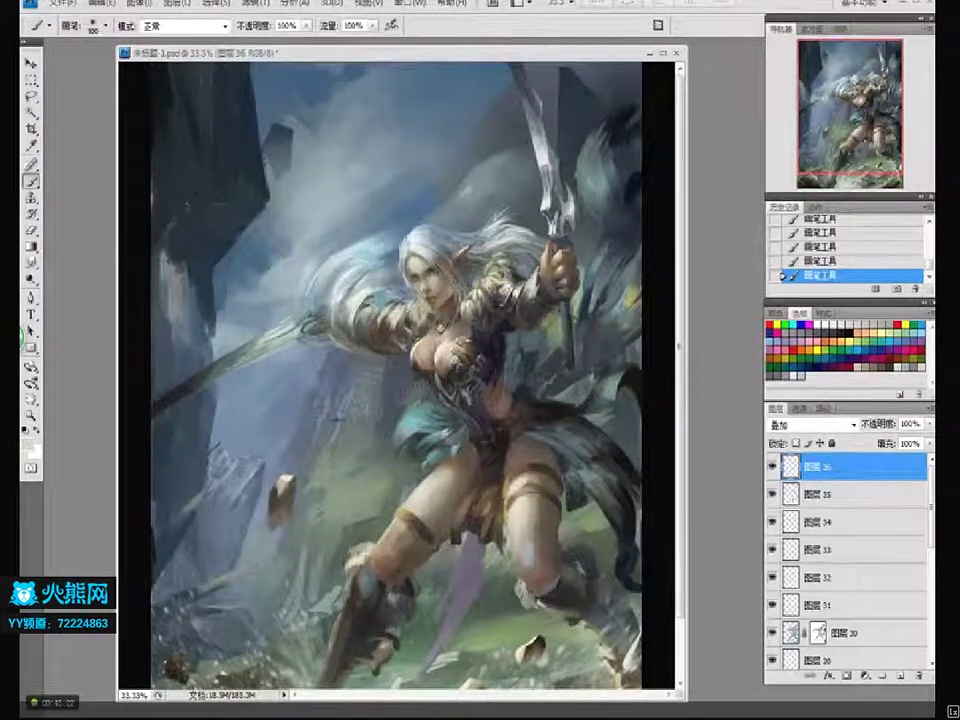
- Lasso the raised sword and hand, stamp the visible image to a new layer, shift the copy toward the head and rotate it -12.2 degrees
{"action": "key", "text": "l"}
{"action": "left_click_drag", "start_coordinate": [585, 236], "coordinate": [530, 31]}
{"action": "left_click_drag", "start_coordinate": [536, 200], "coordinate": [568, 376]}
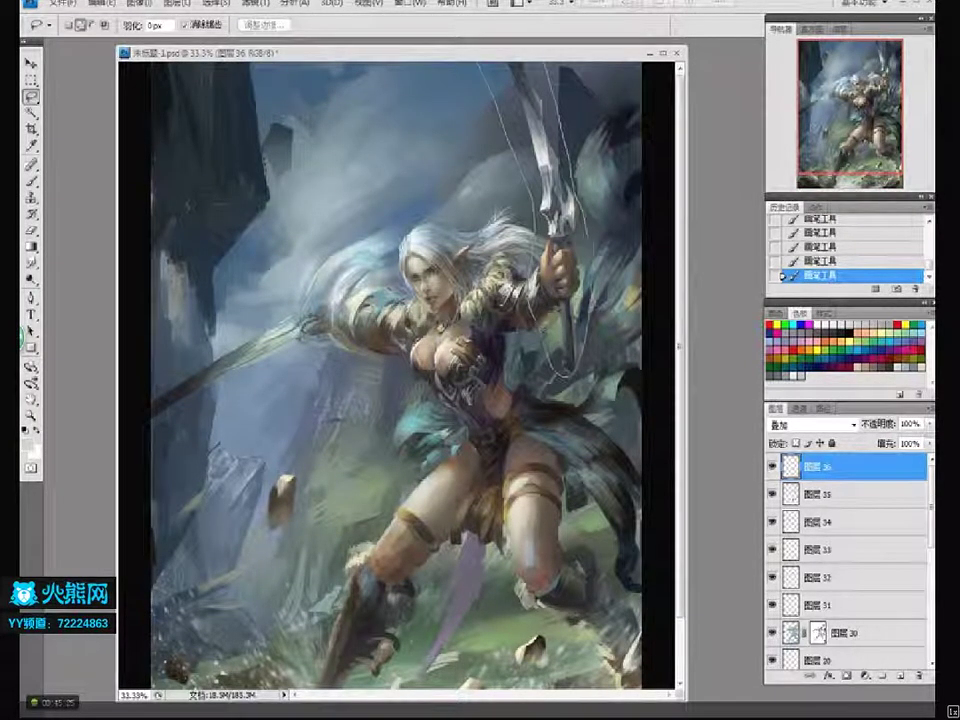
{"action": "key", "text": "ctrl+j"}
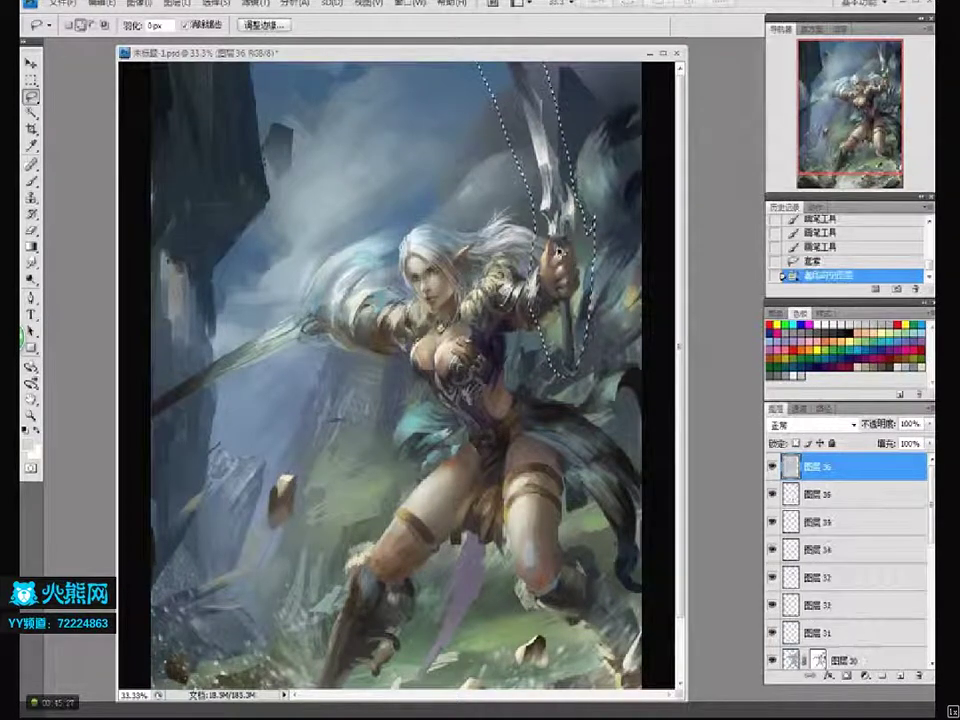
{"action": "left_click_drag", "start_coordinate": [560, 252], "coordinate": [529, 262]}
{"action": "key", "text": "ctrl+t"}
{"action": "left_click_drag", "start_coordinate": [620, 250], "coordinate": [622, 226]}
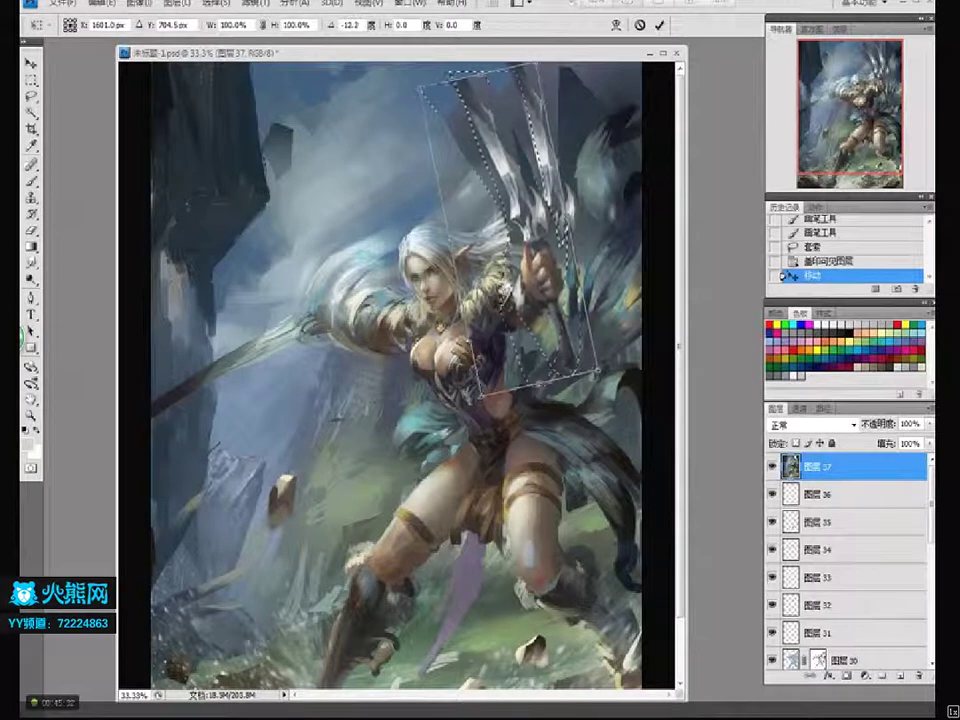
{"action": "key", "text": "Return"}
- Nudge the raised sword copy into place, rotate it 3.1 degrees and deselect it
{"action": "left_click_drag", "start_coordinate": [559, 256], "coordinate": [567, 252]}
{"action": "key", "text": "ctrl+t"}
{"action": "left_click_drag", "start_coordinate": [616, 223], "coordinate": [615, 229]}
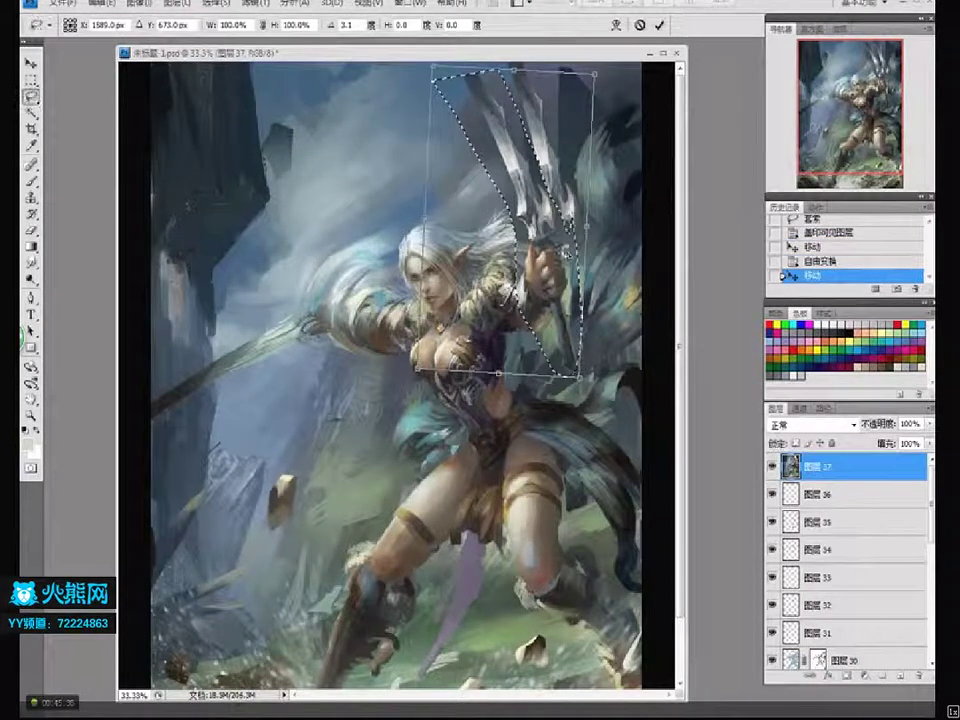
{"action": "key", "text": "Return"}
{"action": "key", "text": "ctrl+d"}
{"action": "key", "text": "z"}
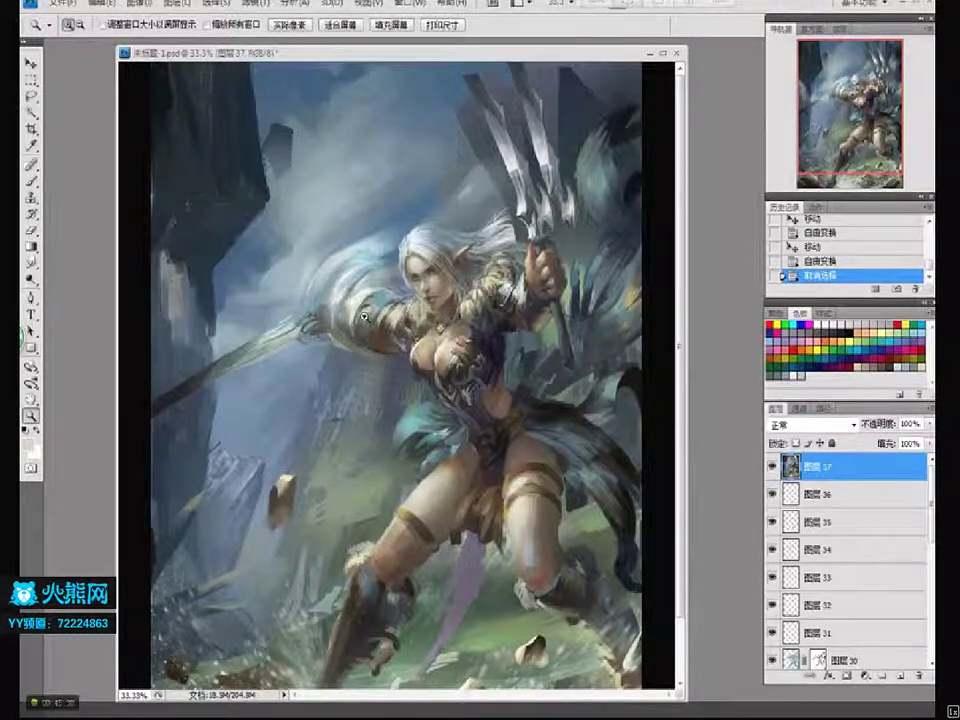
- Isolate the outstretched sword arm on its own stamped layer and shift it closer to the body
{"action": "key", "text": "l"}
{"action": "left_click_drag", "start_coordinate": [150, 340], "coordinate": [320, 228]}
{"action": "left_click_drag", "start_coordinate": [150, 455], "coordinate": [150, 445]}
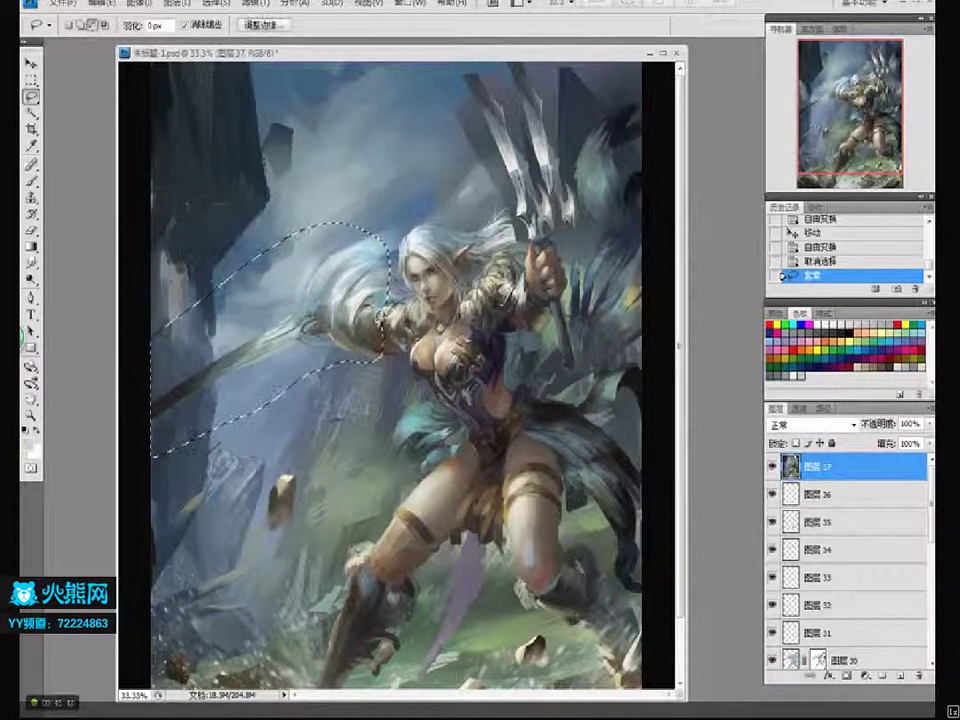
{"action": "key", "text": "ctrl+j"}
{"action": "key", "text": "ctrl+shift+i"}
{"action": "key", "text": "Delete"}
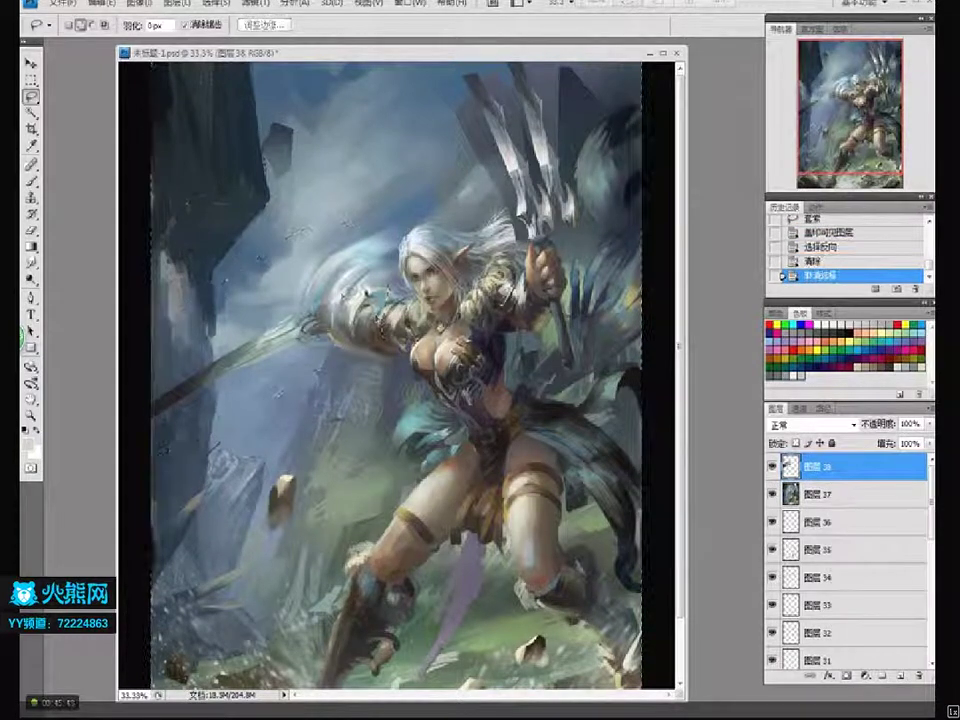
{"action": "key", "text": "ctrl+d"}
{"action": "left_click_drag", "start_coordinate": [343, 299], "coordinate": [346, 296]}
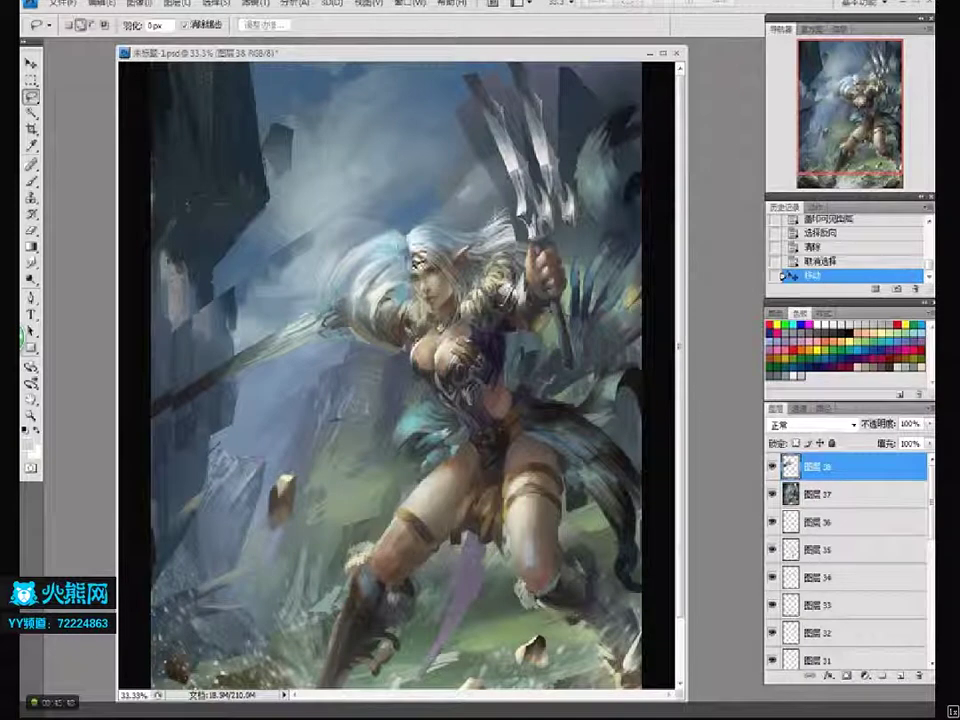
- Erase the surplus around the moved sword arm over the face, the rocks and below the blade, enlarging the eraser for the outer areas
{"action": "key", "text": "e"}
{"action": "left_click_drag", "start_coordinate": [408, 236], "coordinate": [404, 284]}
{"action": "left_click_drag", "start_coordinate": [372, 352], "coordinate": [362, 378]}
{"action": "mouse_move", "coordinate": [356, 384]}
{"action": "left_mouse_down"}
{"action": "mouse_move", "coordinate": [337, 413]}
{"action": "mouse_move", "coordinate": [350, 414]}
{"action": "left_mouse_up"}
{"action": "left_click_drag", "start_coordinate": [362, 412], "coordinate": [336, 417]}
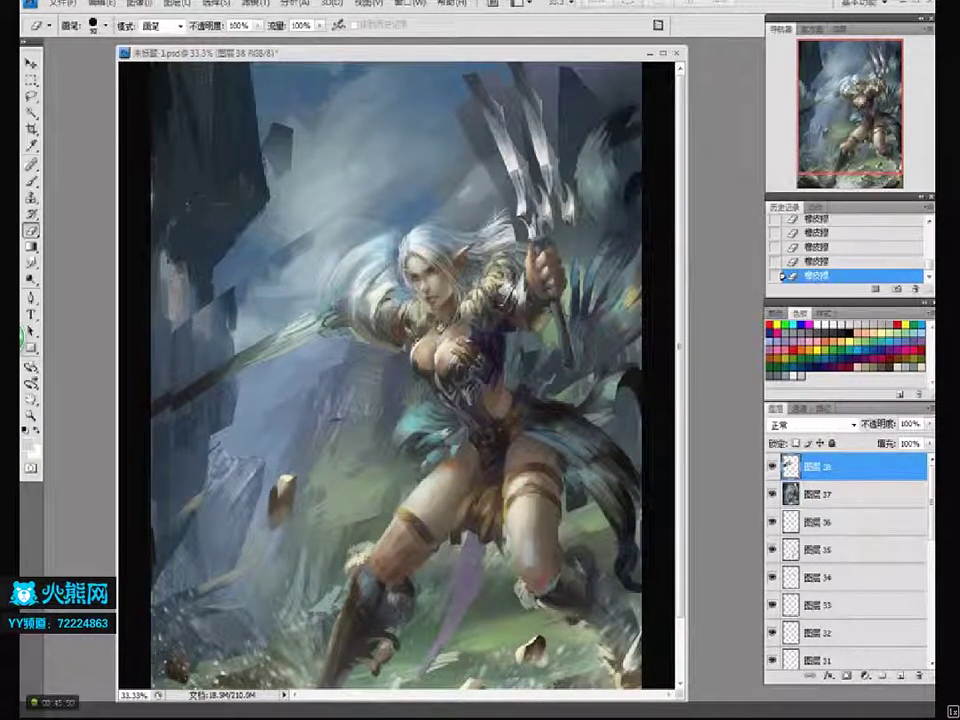
{"action": "key", "text": "bracketright"}
{"action": "key", "text": "bracketright"}
{"action": "key", "text": "bracketright"}
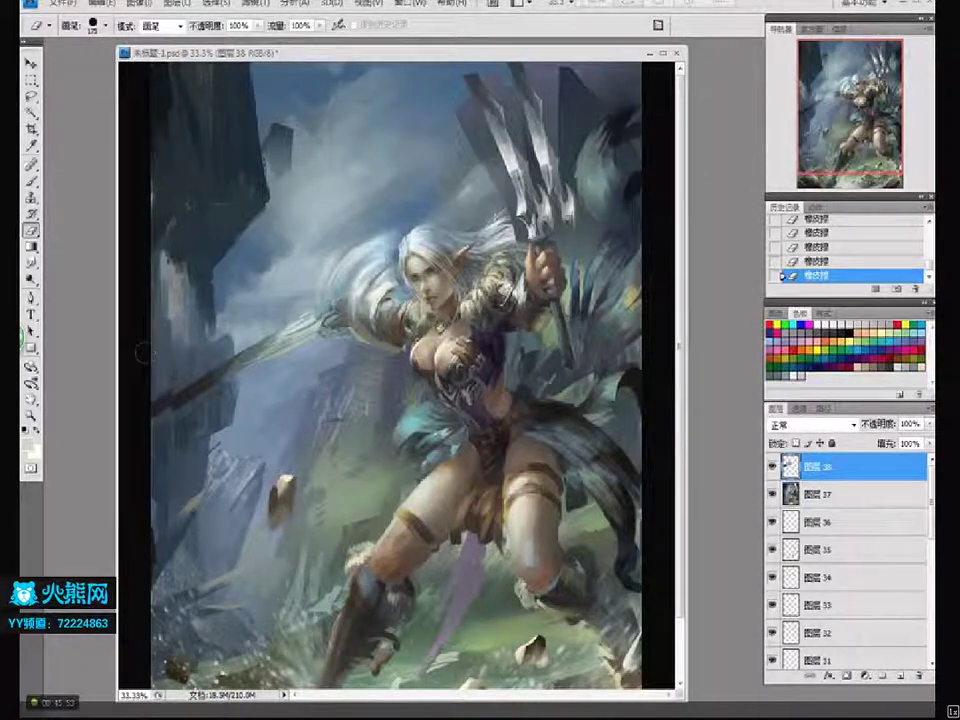
{"action": "left_click_drag", "start_coordinate": [222, 386], "coordinate": [216, 424]}
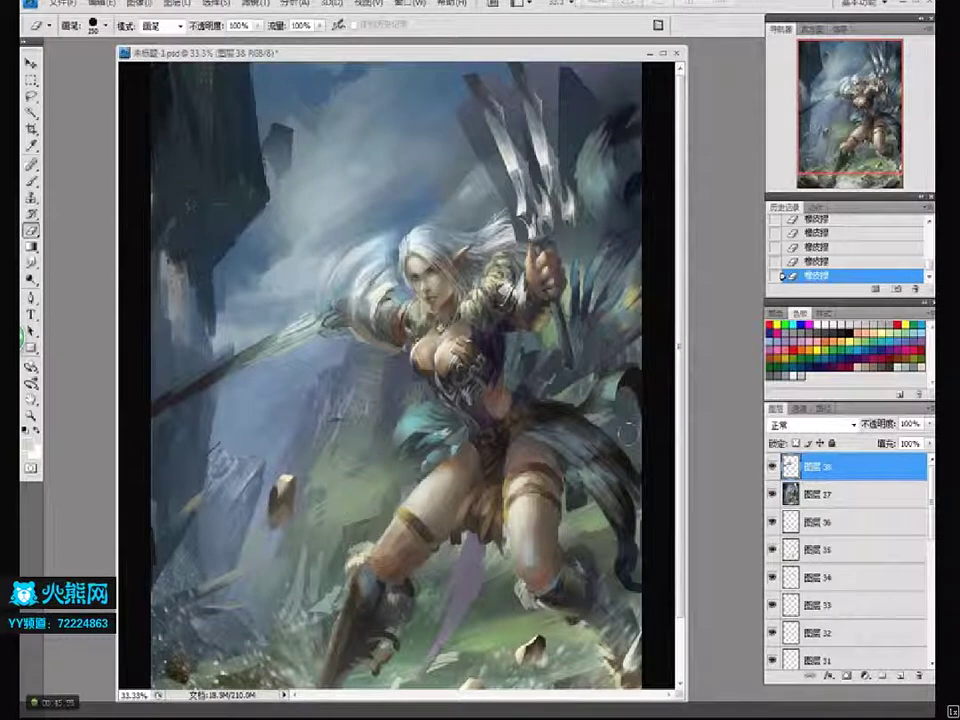
- Compare layer 37 on and off, then erase the hard edges around its raised sword copy with a smaller eraser
{"action": "left_click", "coordinate": [772, 494]}
{"action": "left_click", "coordinate": [772, 494]}
{"action": "left_click", "coordinate": [817, 497]}
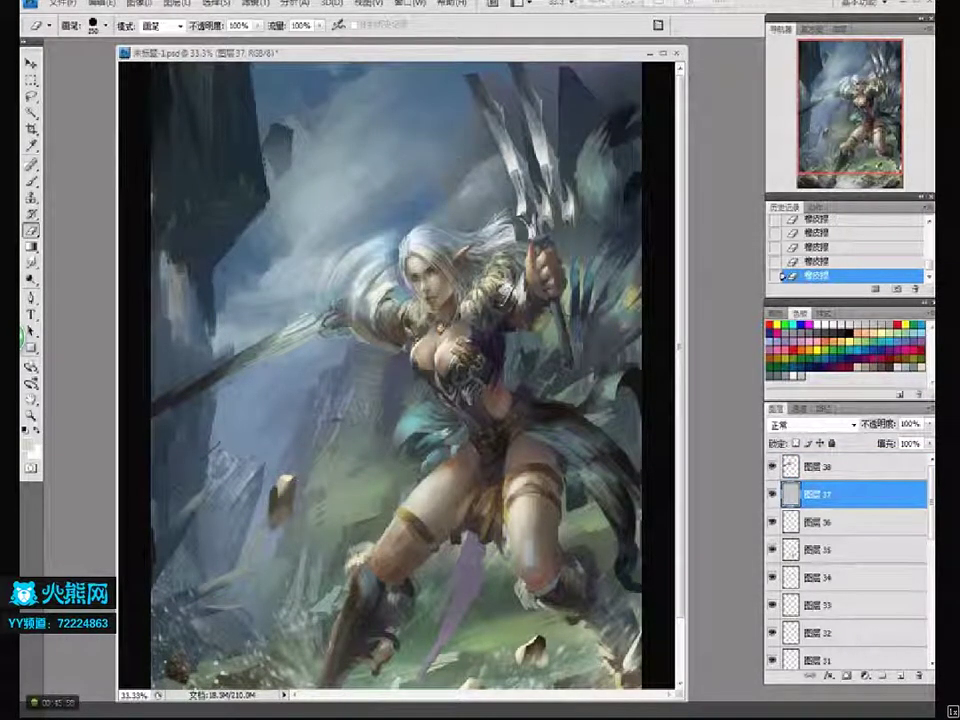
{"action": "key", "text": "bracketleft"}
{"action": "key", "text": "bracketleft"}
{"action": "key", "text": "bracketleft"}
{"action": "key", "text": "bracketleft"}
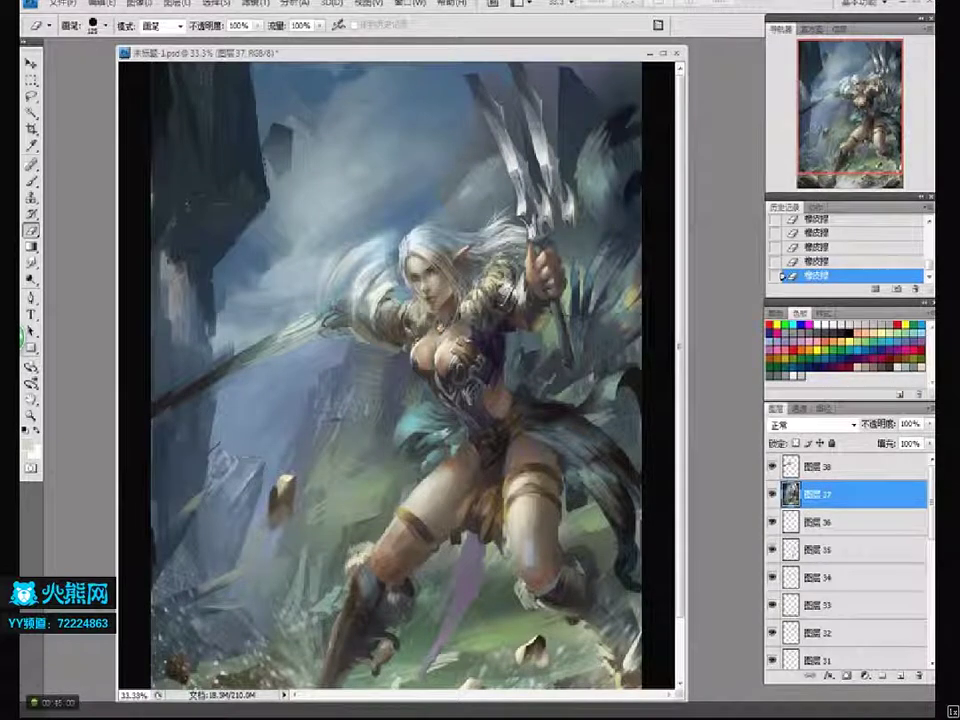
{"action": "key", "text": "z"}
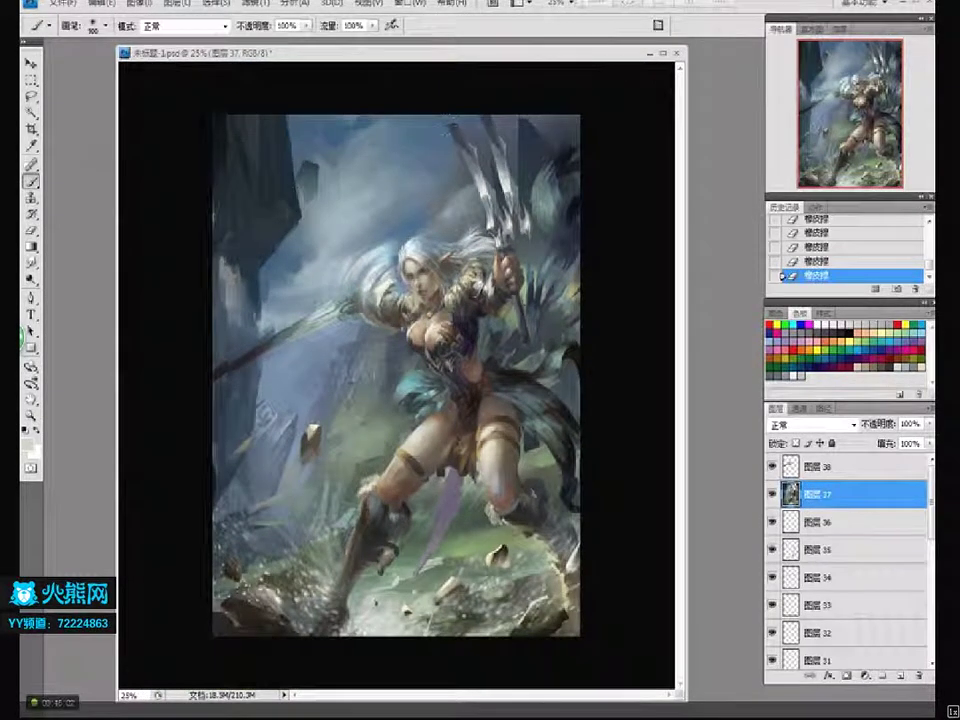
{"action": "key", "text": "l"}
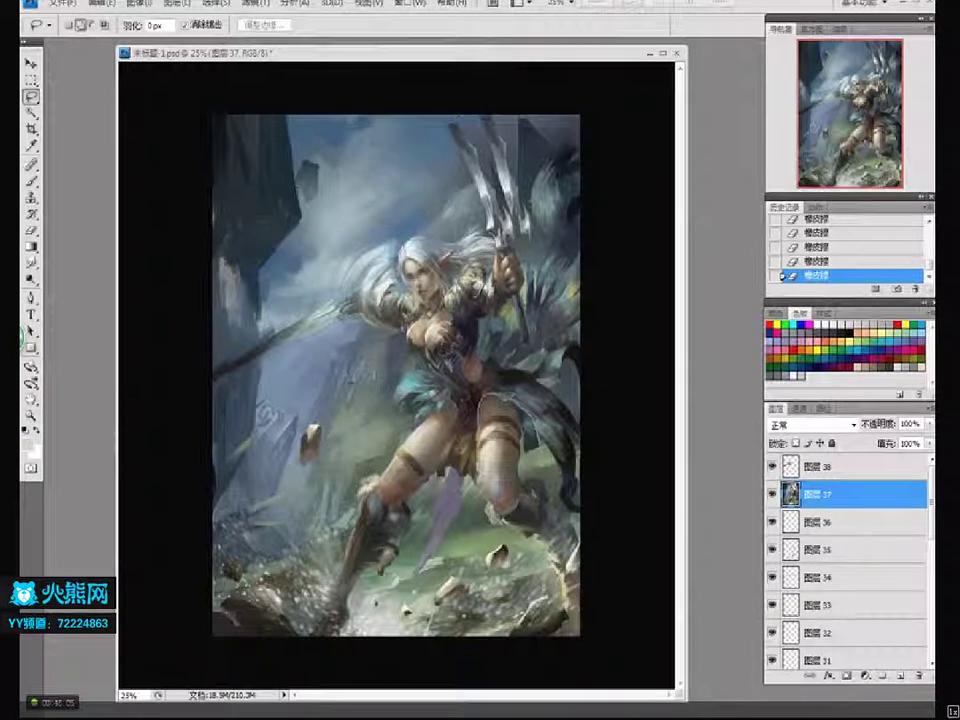
{"action": "mouse_move", "coordinate": [479, 486]}
{"action": "left_mouse_down"}
{"action": "mouse_move", "coordinate": [617, 547]}
{"action": "mouse_move", "coordinate": [613, 523]}
{"action": "left_mouse_up"}
{"action": "key", "text": "ctrl+d"}
- Smooth the shading on the double-strapped thigh above the knee with sampled tones and a smaller brush
{"action": "key", "text": "b"}
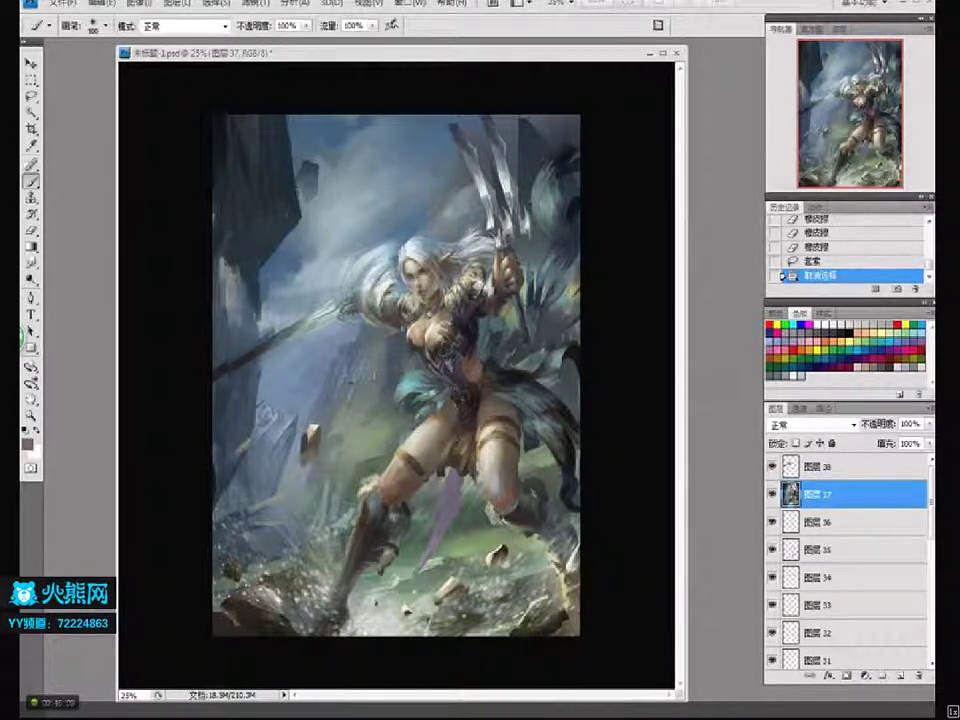
{"action": "left_click", "coordinate": [507, 470], "text": "alt"}
{"action": "key", "text": "["}
{"action": "left_click_drag", "start_coordinate": [505, 462], "coordinate": [508, 477]}
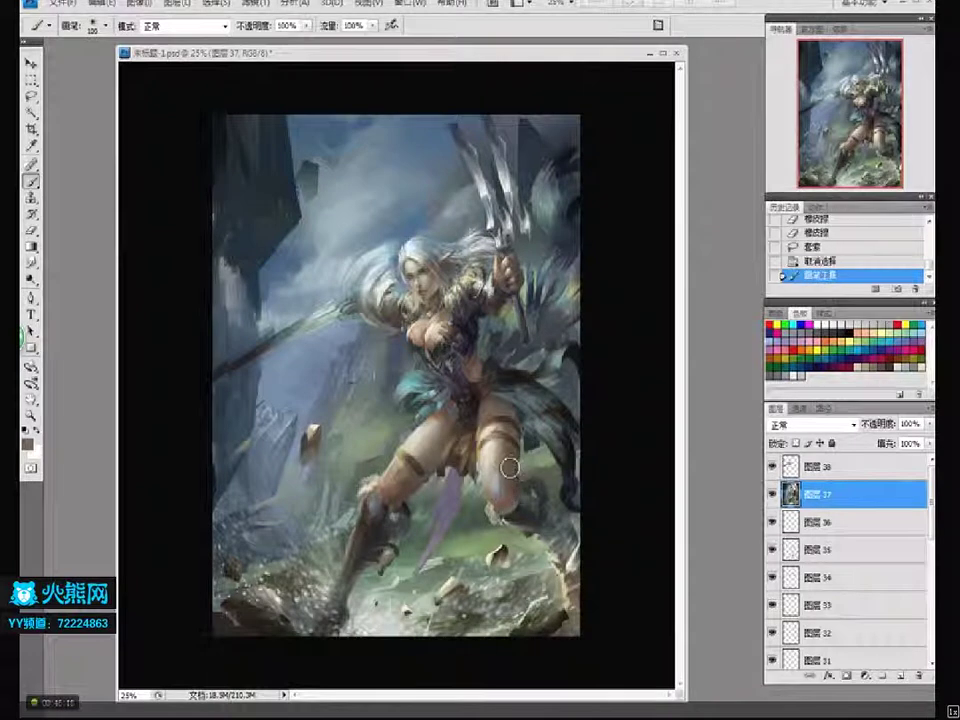
{"action": "left_click", "coordinate": [504, 453]}
{"action": "left_click", "coordinate": [502, 455]}
{"action": "left_click", "coordinate": [500, 457]}
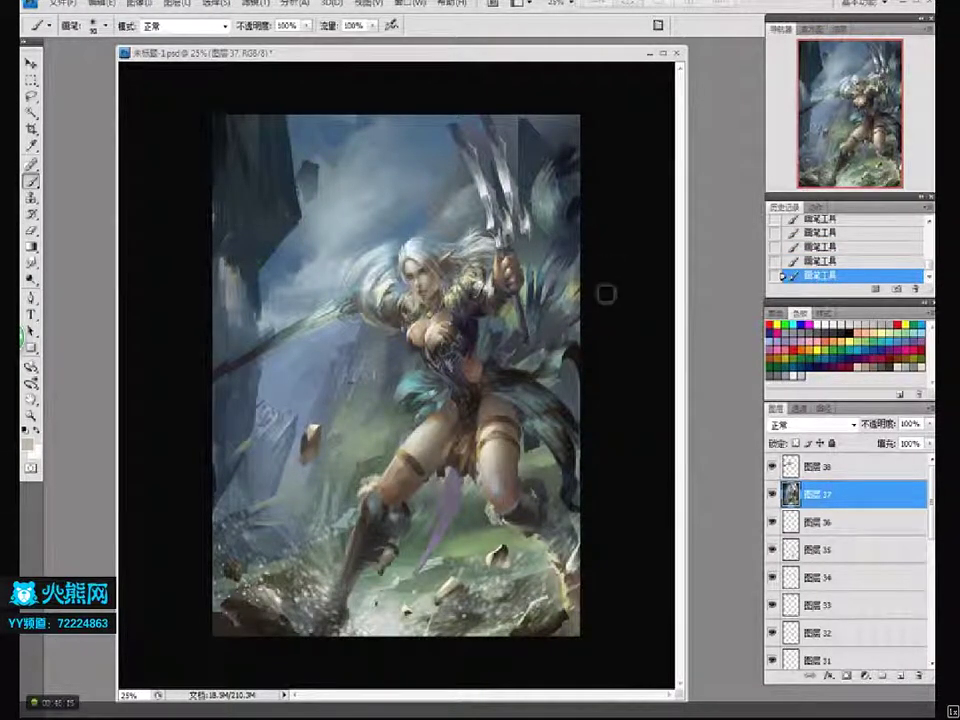
- Pick a hard round brush and paint out the leftover duplicate blade and guard beside the raised sword
{"action": "right_click", "coordinate": [502, 382]}
{"action": "double_click", "coordinate": [618, 516]}
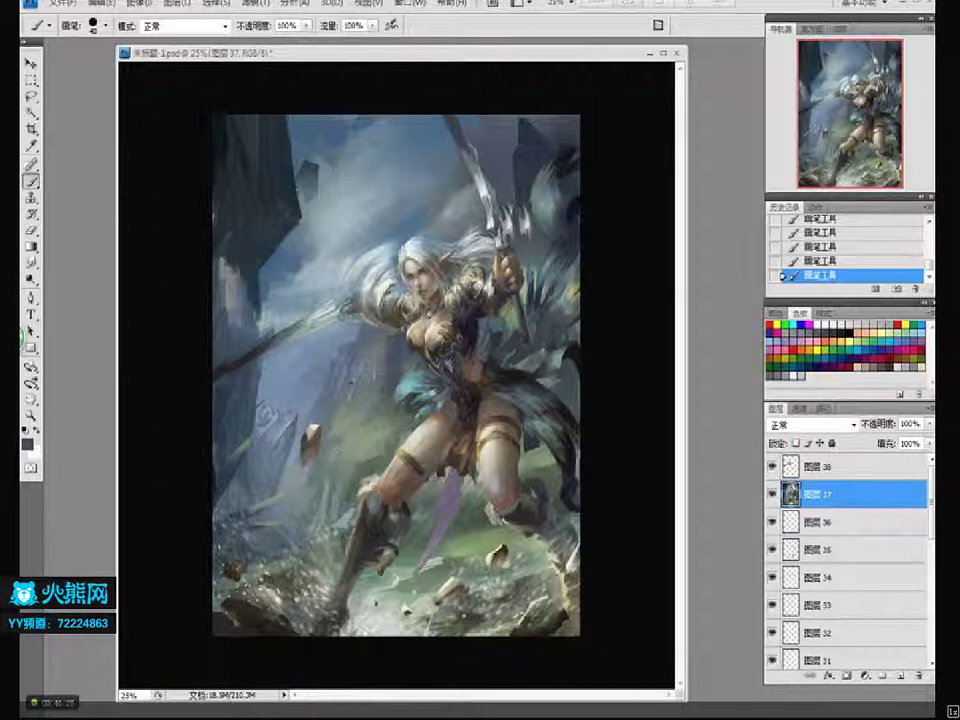
{"action": "mouse_move", "coordinate": [526, 214]}
{"action": "left_mouse_down"}
{"action": "mouse_move", "coordinate": [533, 219]}
{"action": "mouse_move", "coordinate": [525, 208]}
{"action": "left_mouse_up"}
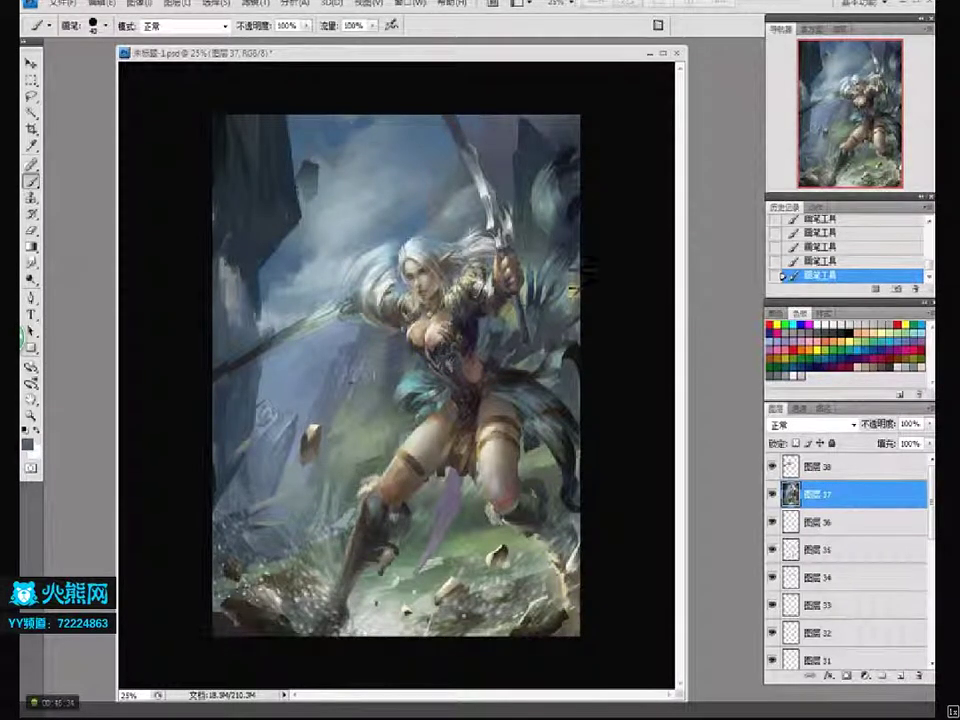
- Blend the sky beside the raised blade using sampled blue-grey tones and a larger brush
{"action": "left_click", "coordinate": [428, 206], "text": "alt"}
{"action": "key", "text": "bracketright"}
{"action": "key", "text": "bracketright"}
{"action": "key", "text": "bracketright"}
{"action": "key", "text": "bracketright"}
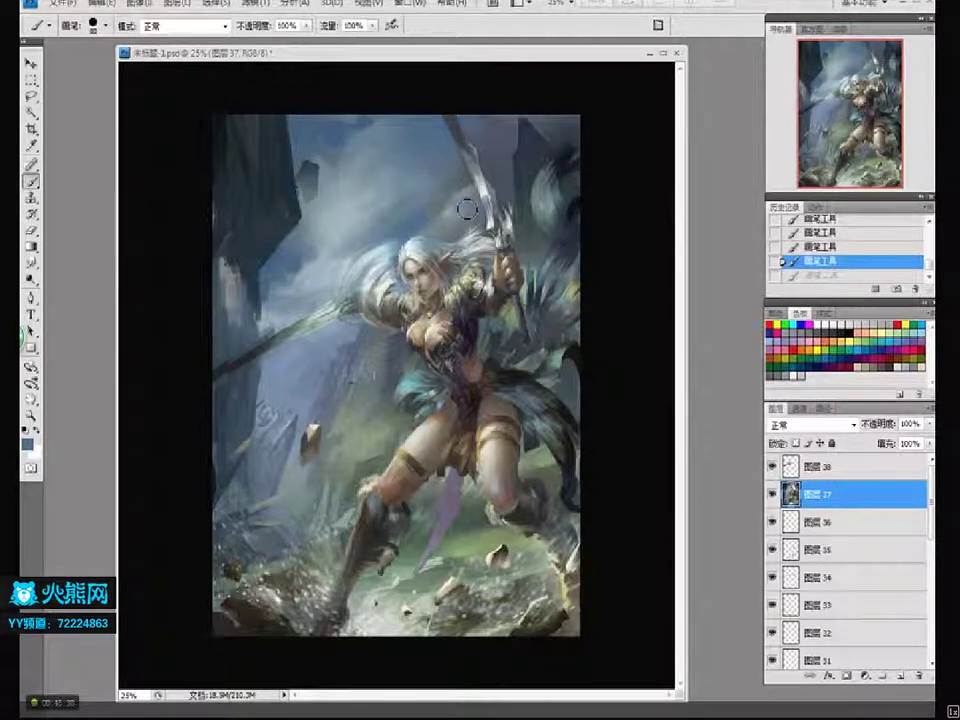
{"action": "left_click", "coordinate": [471, 203], "text": "alt"}
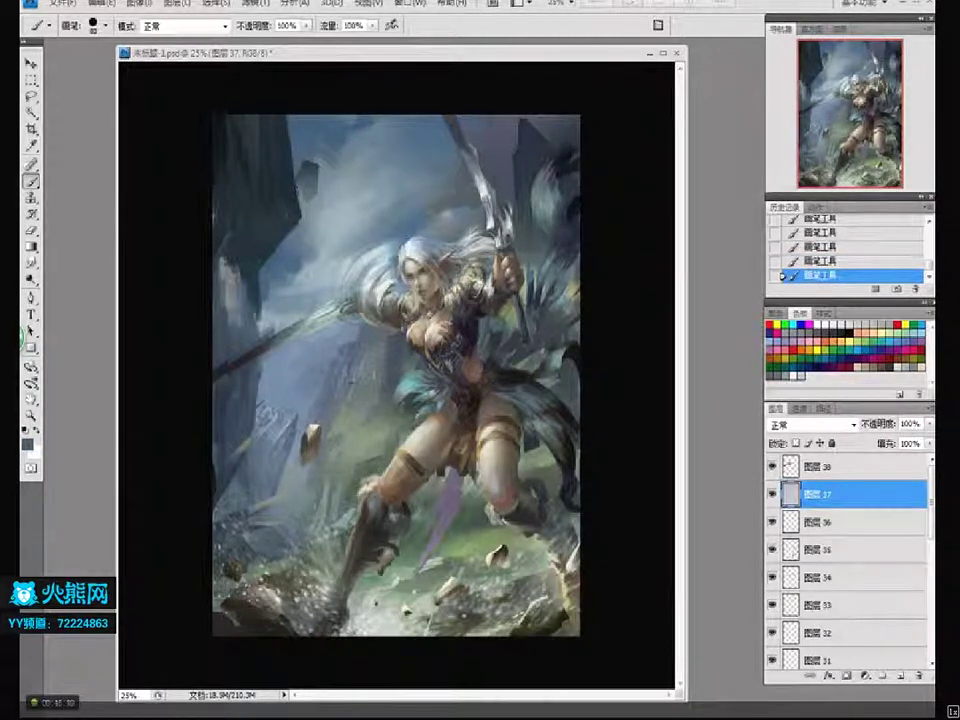
{"action": "left_click", "coordinate": [478, 212], "text": "alt"}
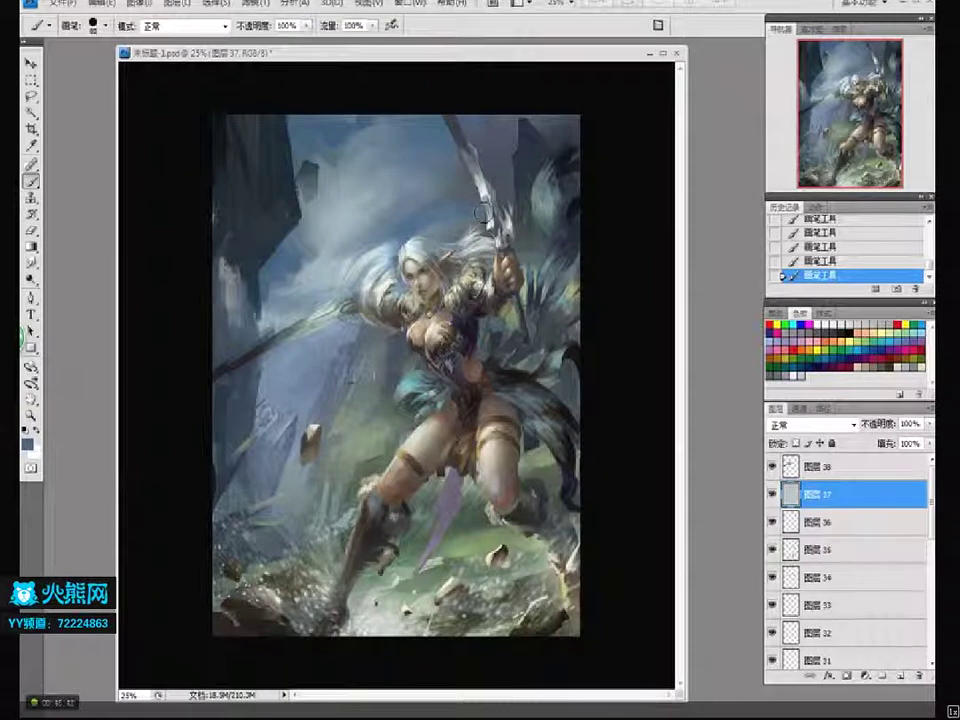
- Check the whole composition at reduced size, then refine the sky around the hair and raised sword with sampled grey-blue
{"action": "key", "text": "z"}
{"action": "left_click", "coordinate": [594, 330], "text": "alt"}
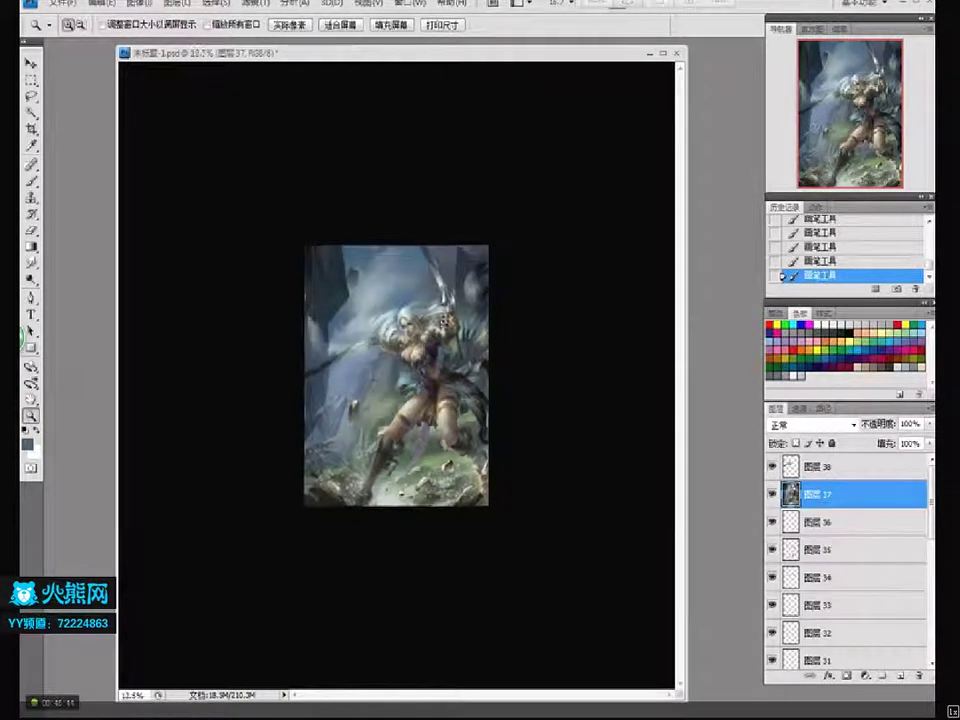
{"action": "key", "text": "ctrl+plus"}
{"action": "key", "text": "ctrl+plus"}
{"action": "key", "text": "ctrl+plus"}
{"action": "key", "text": "b"}
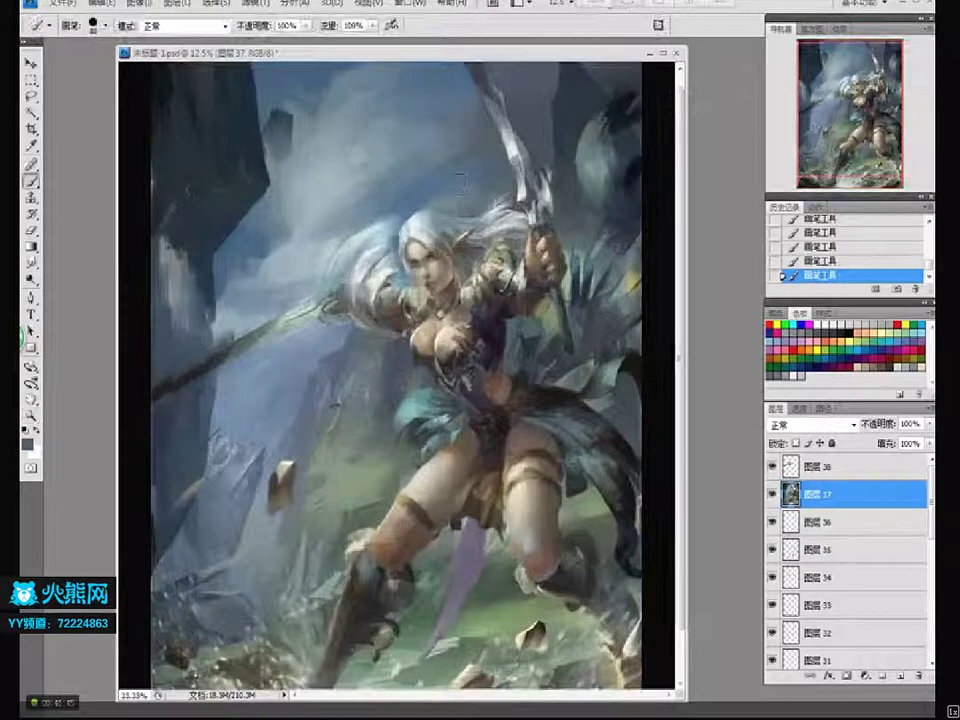
{"action": "left_click", "coordinate": [414, 200], "text": "alt"}
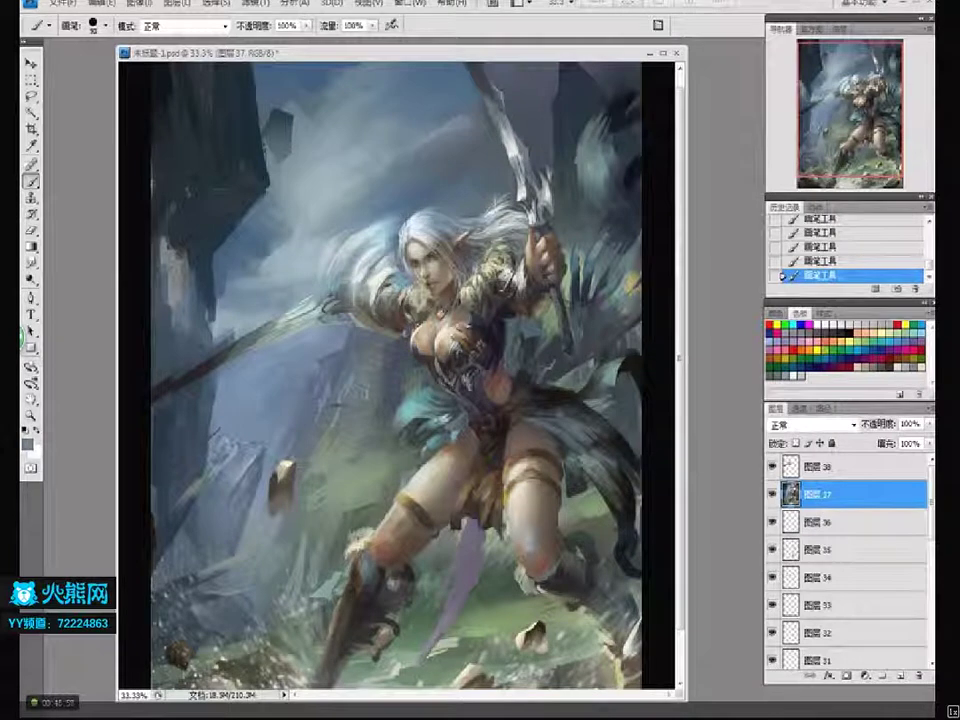
- Load layer 30's figure shape as a selection, invert it and add a new layer above layer 38
{"action": "key", "text": "z"}
{"action": "left_click", "coordinate": [447, 407]}
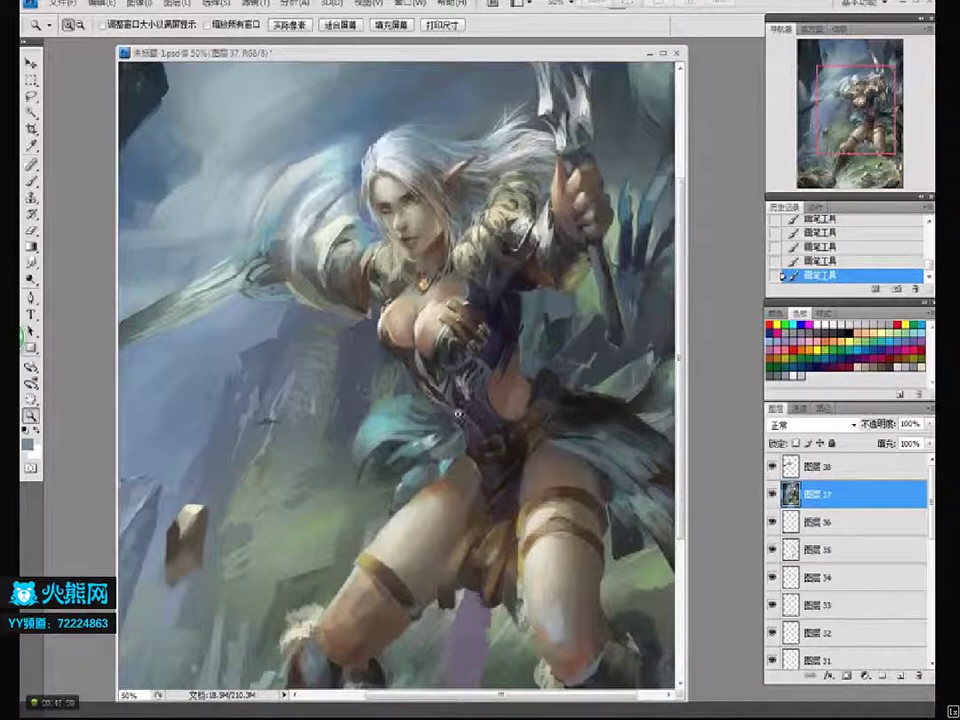
{"action": "key", "text": "b"}
{"action": "scroll", "coordinate": [797, 540], "scroll_direction": "down", "scroll_amount": 3}
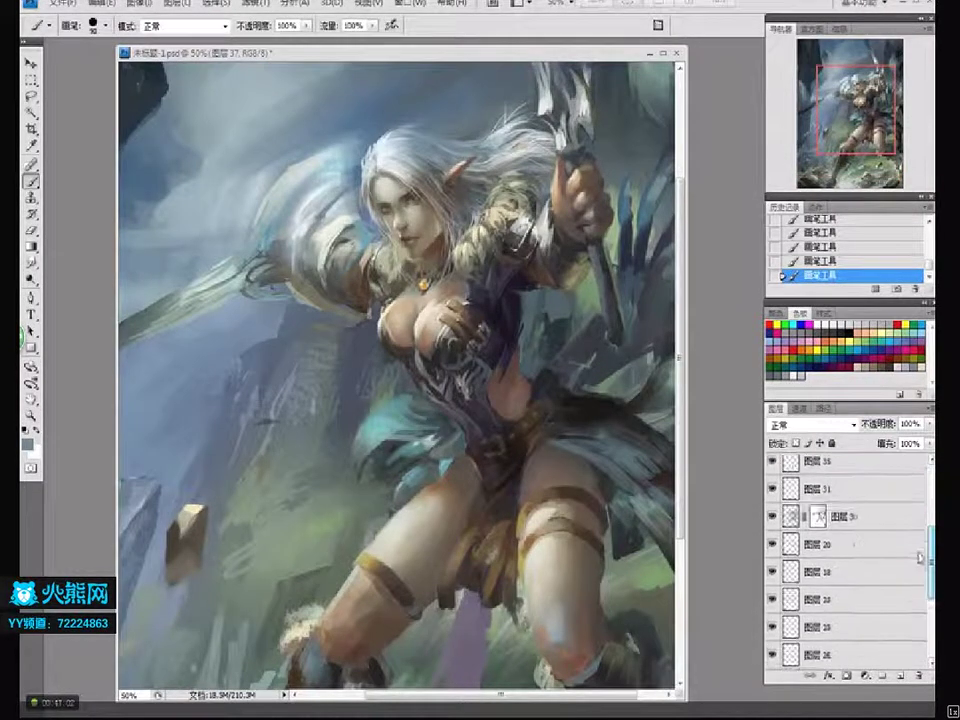
{"action": "left_click", "coordinate": [791, 566], "text": "ctrl"}
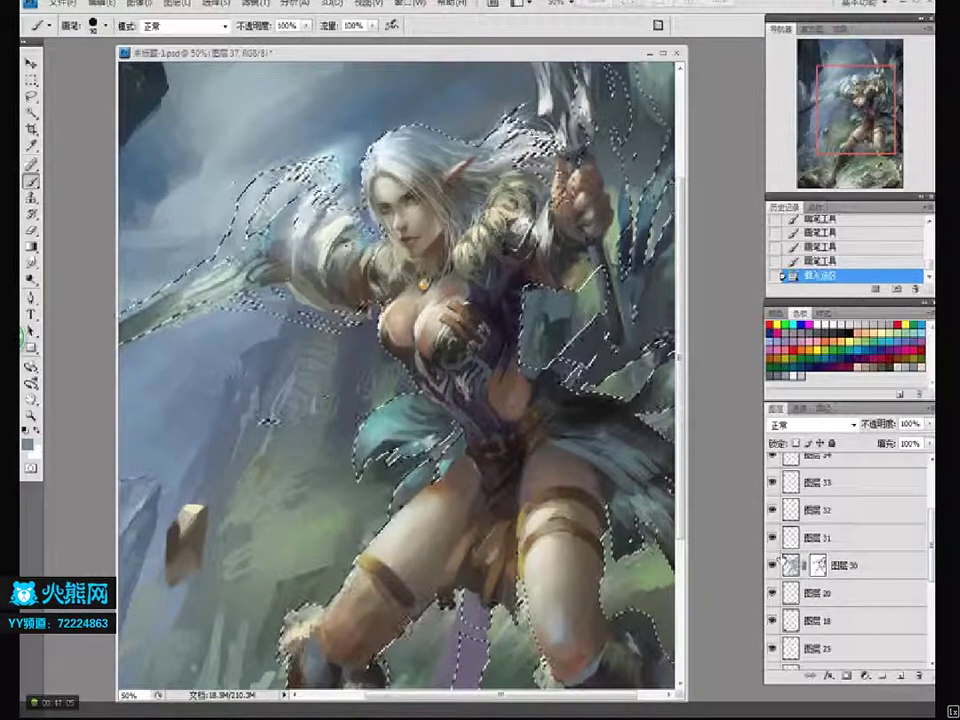
{"action": "key", "text": "ctrl+d"}
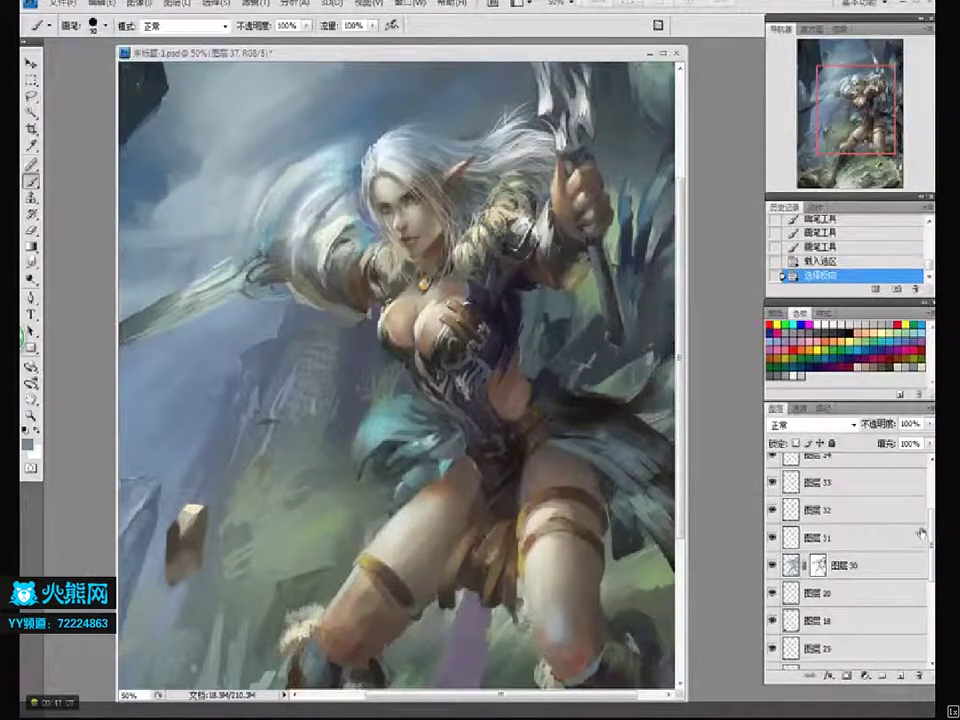
{"action": "left_click_drag", "start_coordinate": [930, 530], "coordinate": [930, 468]}
{"action": "left_click", "coordinate": [838, 468]}
{"action": "left_click", "coordinate": [900, 676]}
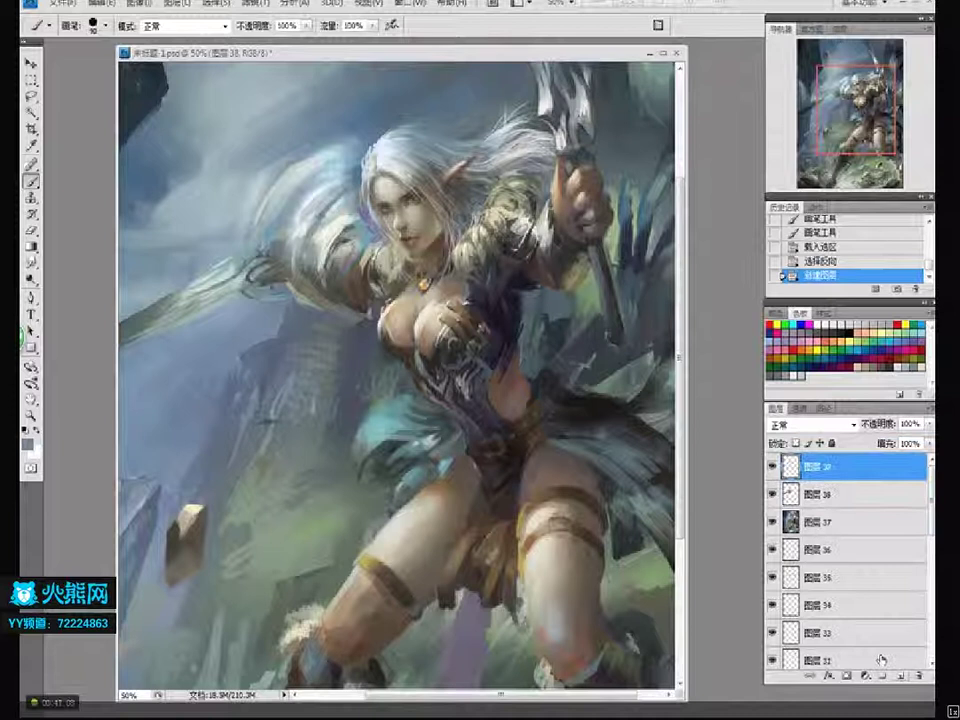
- Paint sampled muted green over the background below the outstretched arm, redoing the unwanted first stroke
{"action": "left_click", "coordinate": [388, 376], "text": "alt"}
{"action": "left_click", "coordinate": [618, 380], "text": "alt"}
{"action": "key", "text": "bracketright"}
{"action": "mouse_move", "coordinate": [250, 268]}
{"action": "left_mouse_down"}
{"action": "mouse_move", "coordinate": [286, 230]}
{"action": "mouse_move", "coordinate": [282, 256]}
{"action": "mouse_move", "coordinate": [306, 282]}
{"action": "mouse_move", "coordinate": [306, 322]}
{"action": "left_mouse_up"}
{"action": "key", "text": "ctrl+z"}
{"action": "left_click_drag", "start_coordinate": [248, 330], "coordinate": [283, 290]}
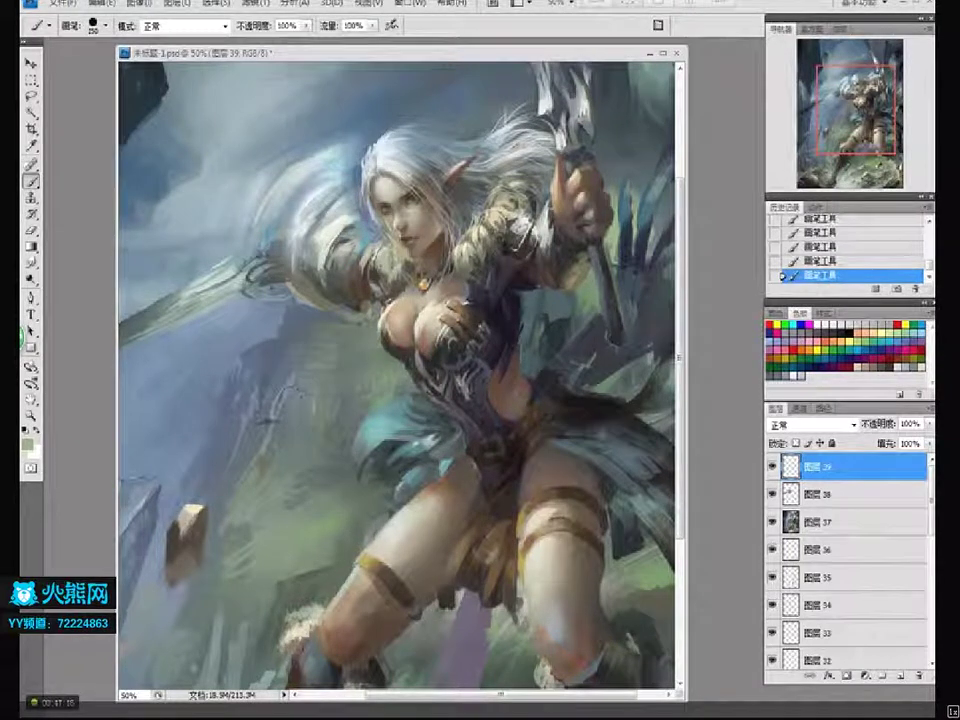
{"action": "key", "text": "bracketleft"}
{"action": "key", "text": "bracketleft"}
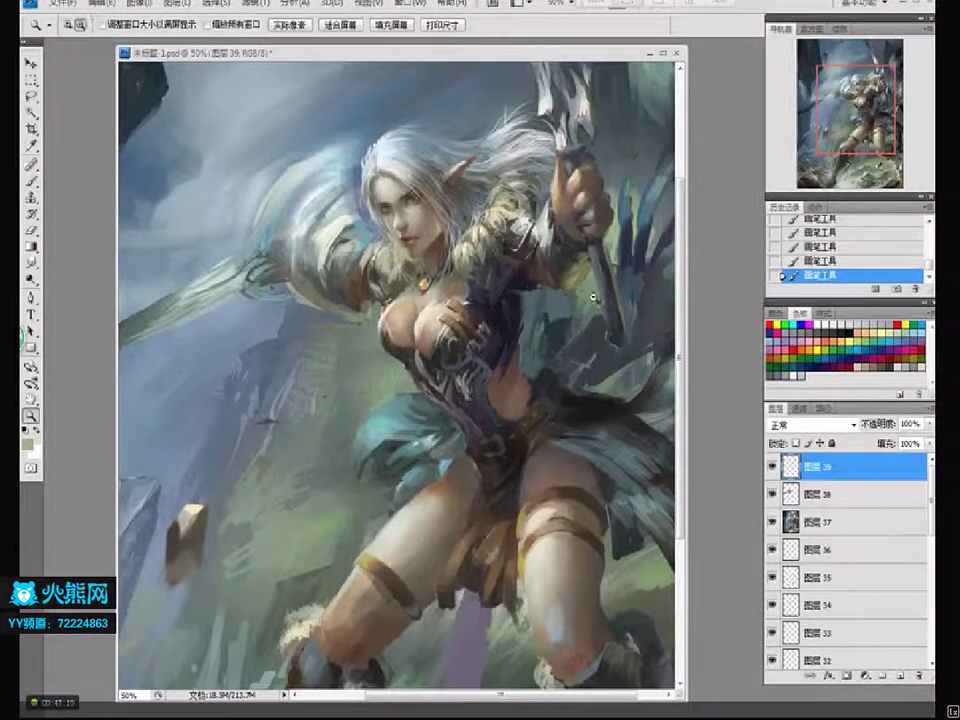
- Try another muted green stroke beside the chest and step back through the last two brush strokes
{"action": "left_click", "coordinate": [593, 297], "text": "alt"}
{"action": "left_click", "coordinate": [593, 297], "text": "alt"}
{"action": "left_click_drag", "start_coordinate": [352, 354], "coordinate": [400, 347]}
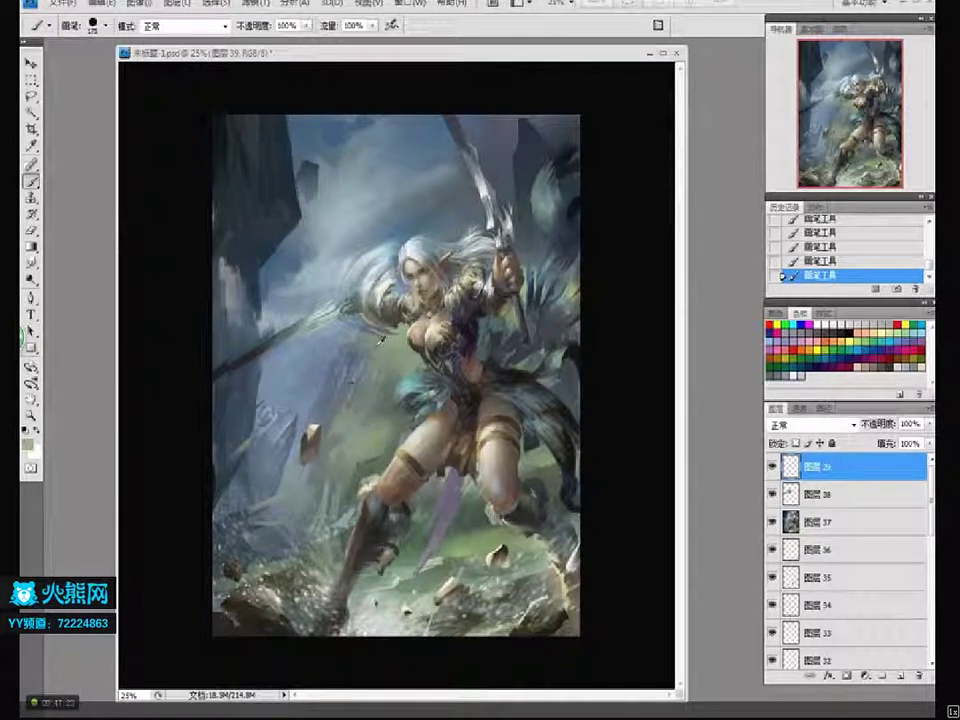
{"action": "key", "text": "ctrl+alt+z"}
{"action": "key", "text": "ctrl+alt+z"}
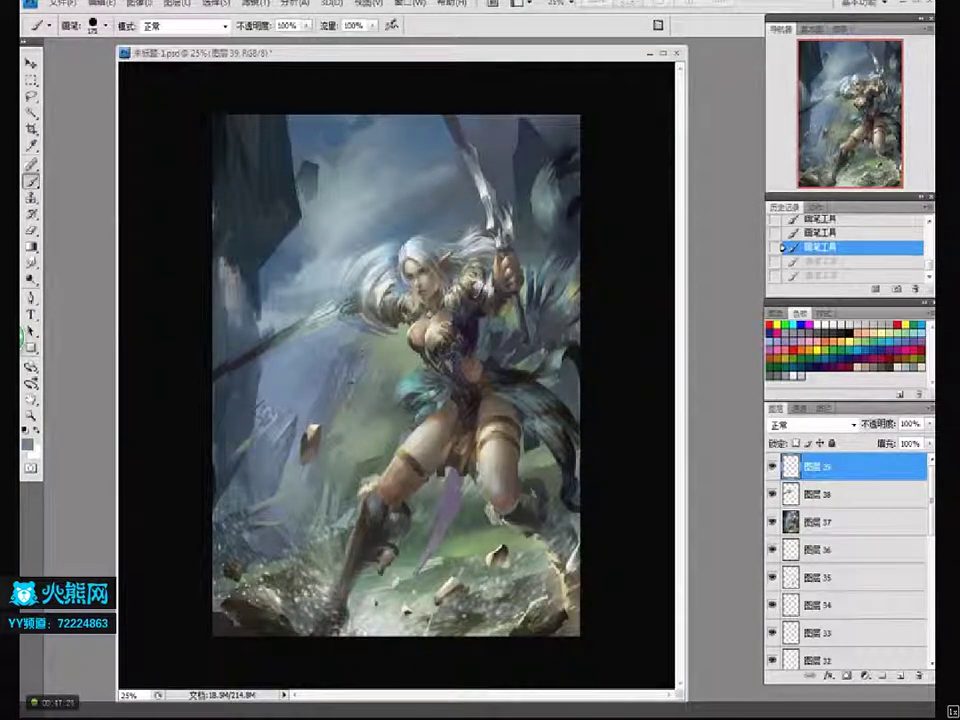
- Restore the two undone strokes, clear the selection and paint sampled grey-blue over the background between the floating rock and the front knee
{"action": "key", "text": "ctrl+shift+z"}
{"action": "key", "text": "ctrl+shift+z"}
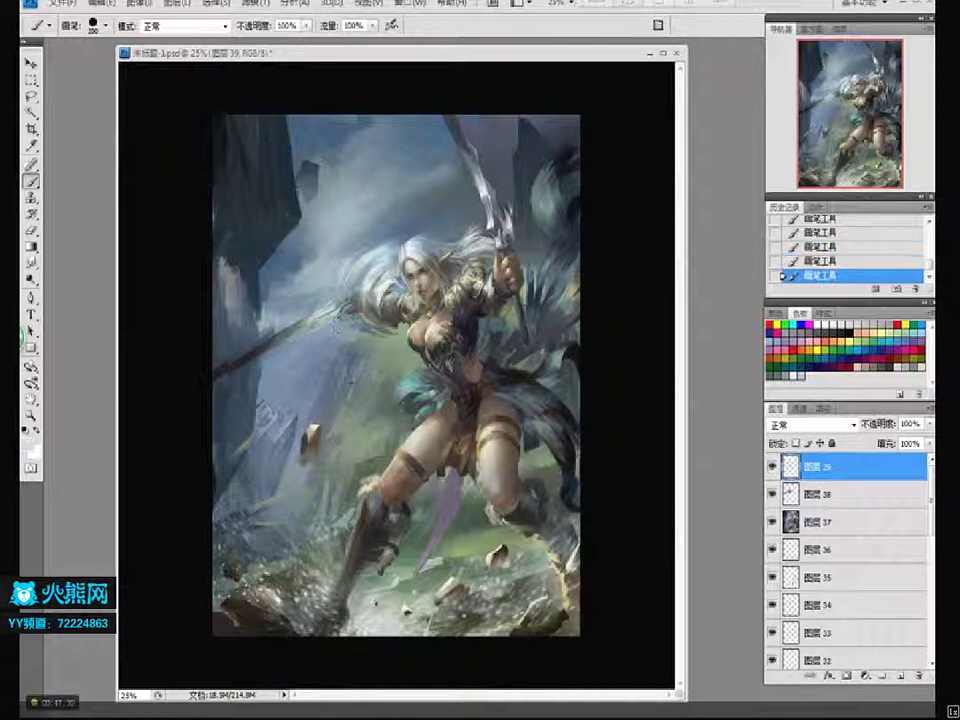
{"action": "left_click", "coordinate": [332, 381], "text": "alt"}
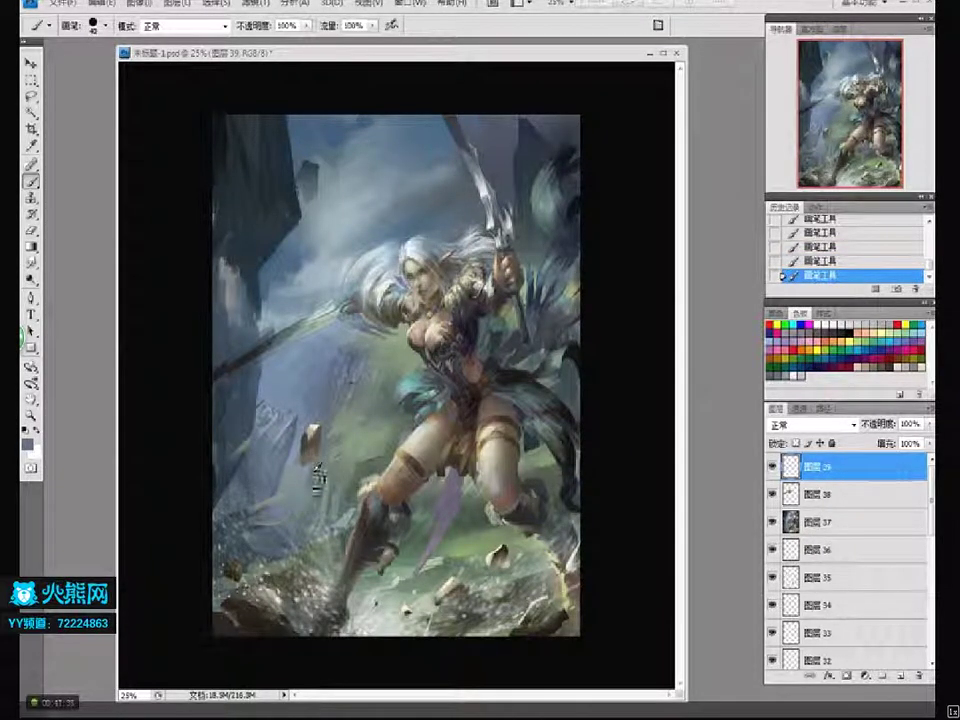
{"action": "key", "text": "ctrl+d"}
{"action": "left_click_drag", "start_coordinate": [298, 497], "coordinate": [337, 477]}
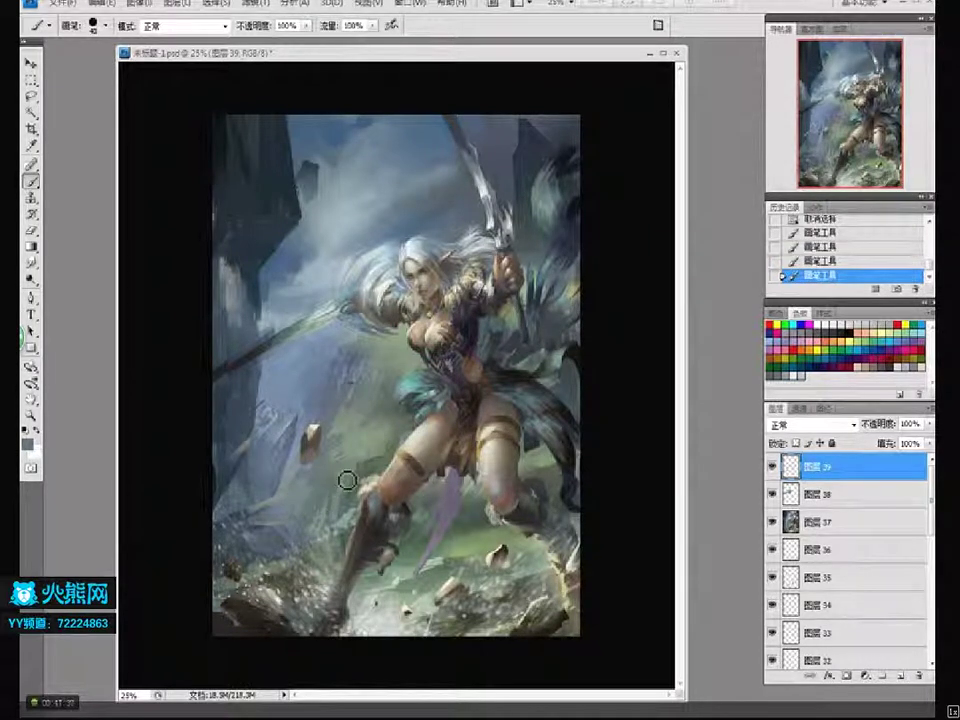
- Add a new layer above layer 39 and paint small strokes on the skirt beside the hip and on the bodice with a smaller brush
{"action": "key", "text": "z"}
{"action": "left_click", "coordinate": [530, 347]}
{"action": "left_click", "coordinate": [530, 347]}
{"action": "left_click", "coordinate": [535, 350]}
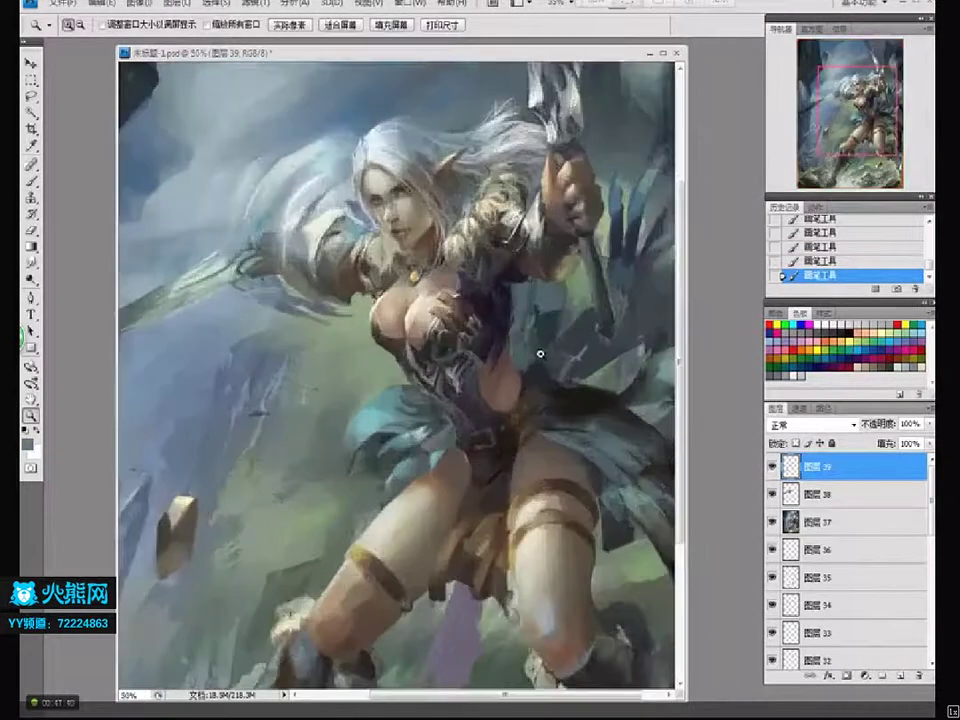
{"action": "left_click", "coordinate": [540, 354]}
{"action": "key", "text": "b"}
{"action": "left_click", "coordinate": [901, 676]}
{"action": "key", "text": "bracketleft"}
{"action": "left_click_drag", "start_coordinate": [555, 470], "coordinate": [600, 488]}
{"action": "left_click_drag", "start_coordinate": [588, 482], "coordinate": [603, 490]}
{"action": "left_click_drag", "start_coordinate": [426, 358], "coordinate": [478, 426]}
- Refine the bodice ornament and the skirt folds beside the hip with freshly sampled dark colours
{"action": "left_click", "coordinate": [436, 364], "text": "alt"}
{"action": "left_click", "coordinate": [563, 461], "text": "alt"}
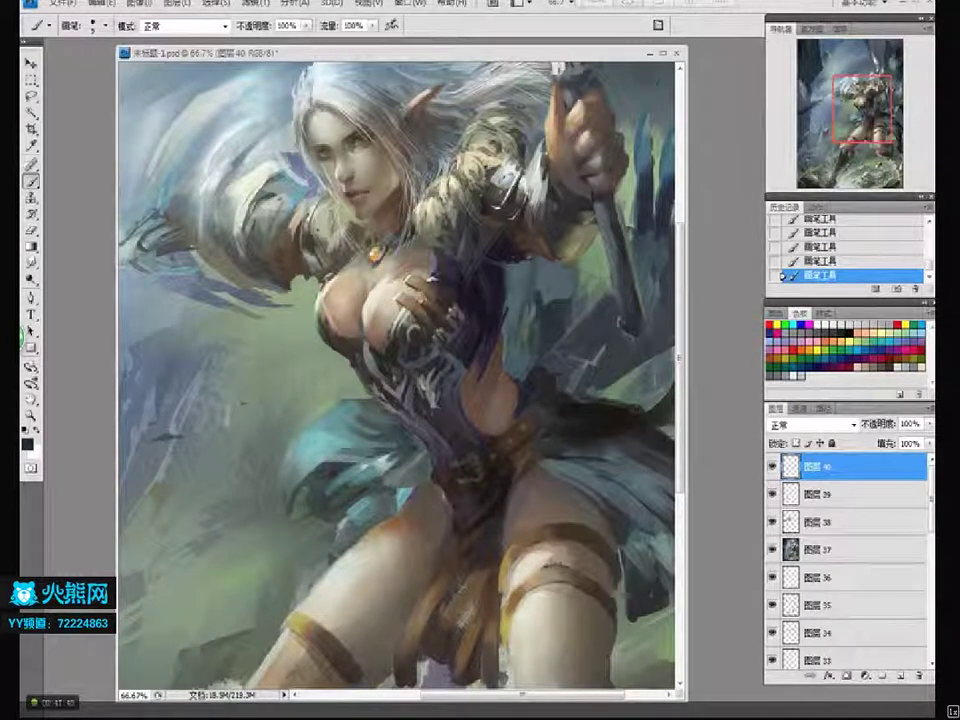
{"action": "left_click_drag", "start_coordinate": [566, 469], "coordinate": [588, 484]}
{"action": "left_click_drag", "start_coordinate": [440, 394], "coordinate": [452, 411]}
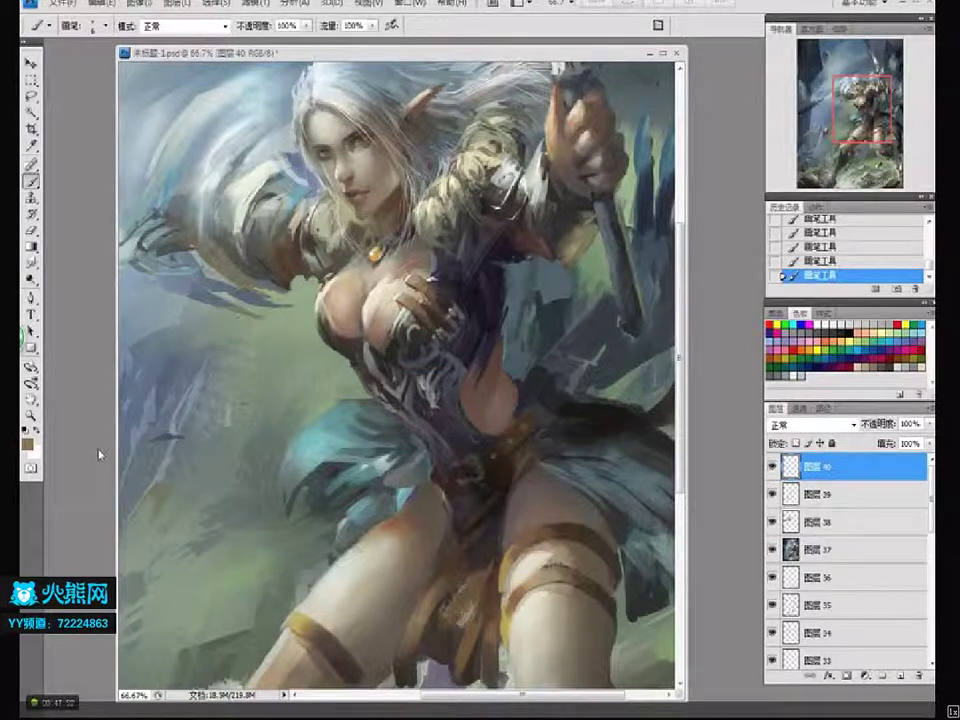
- Choose a light tan paint colour and brush highlights onto the hanging loincloth strips with a larger brush
{"action": "left_click", "coordinate": [26, 443]}
{"action": "left_click", "coordinate": [296, 242]}
{"action": "left_click", "coordinate": [519, 212]}
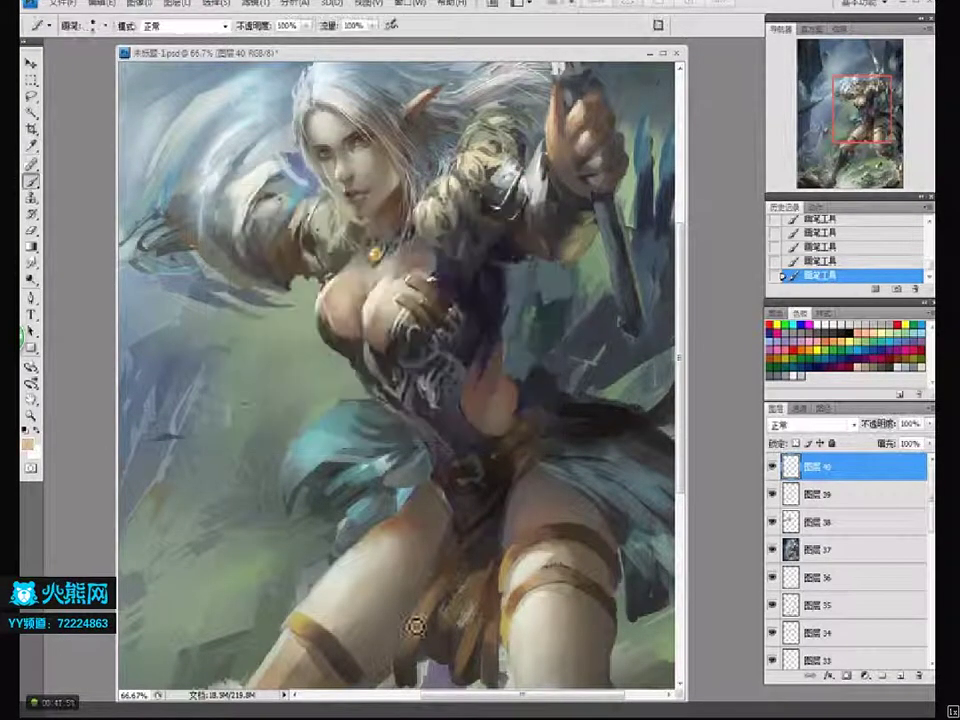
{"action": "key", "text": "bracketright"}
{"action": "key", "text": "bracketright"}
{"action": "key", "text": "bracketright"}
{"action": "left_click_drag", "start_coordinate": [436, 585], "coordinate": [414, 627]}
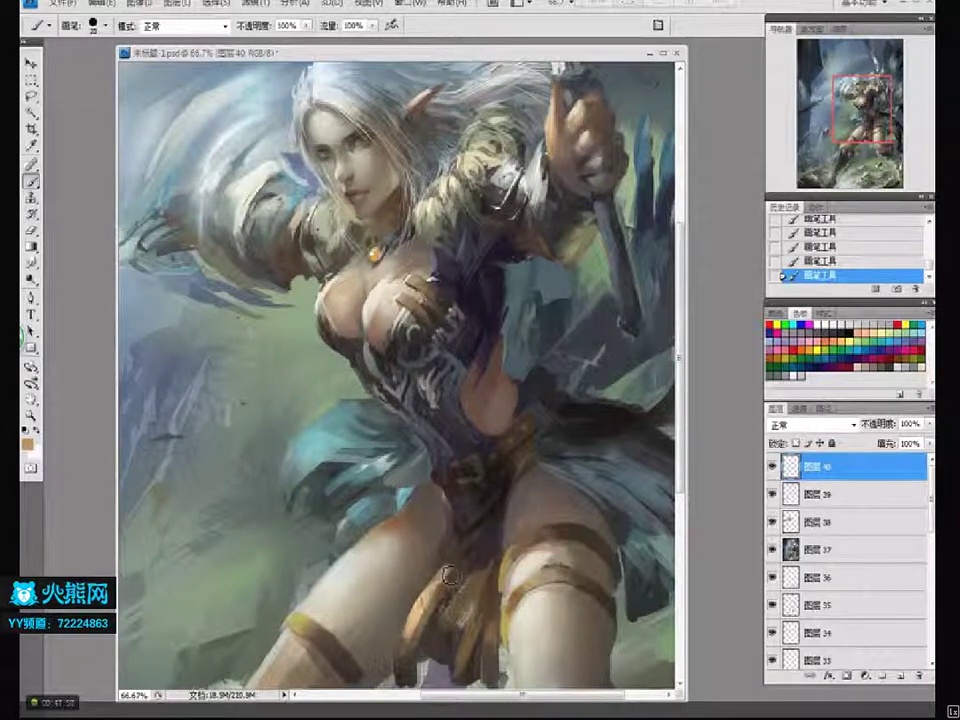
- Model the loincloth's folds and shadows with tan and dark brown sampled from the cloth
{"action": "left_click", "coordinate": [423, 602], "text": "alt"}
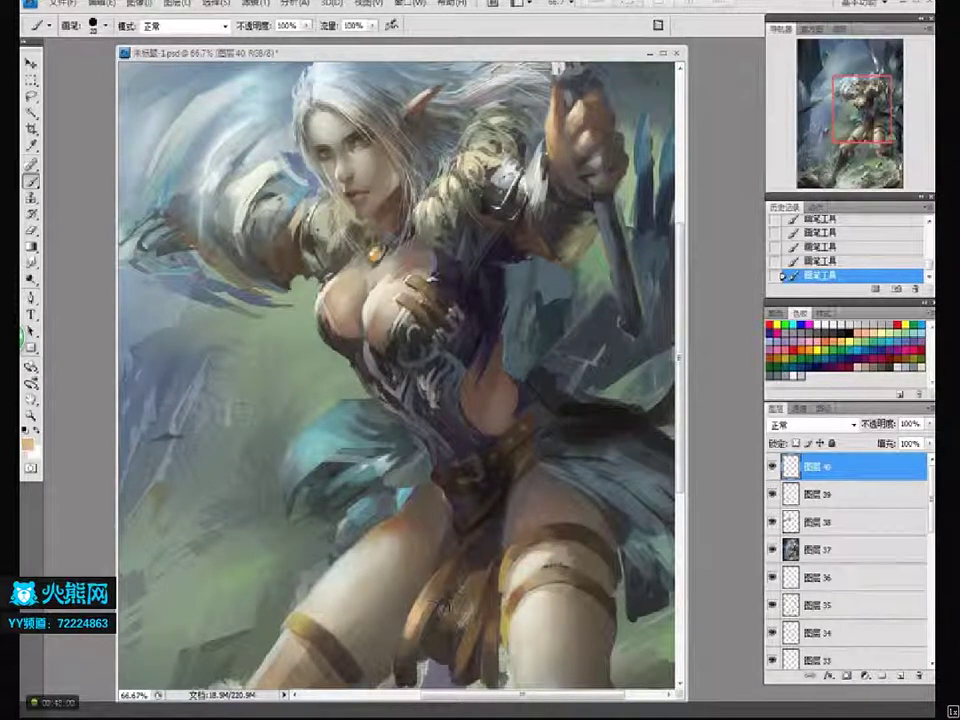
{"action": "mouse_move", "coordinate": [447, 615]}
{"action": "left_mouse_down"}
{"action": "mouse_move", "coordinate": [467, 607]}
{"action": "mouse_move", "coordinate": [454, 617]}
{"action": "mouse_move", "coordinate": [484, 632]}
{"action": "left_mouse_up"}
{"action": "key", "text": "]"}
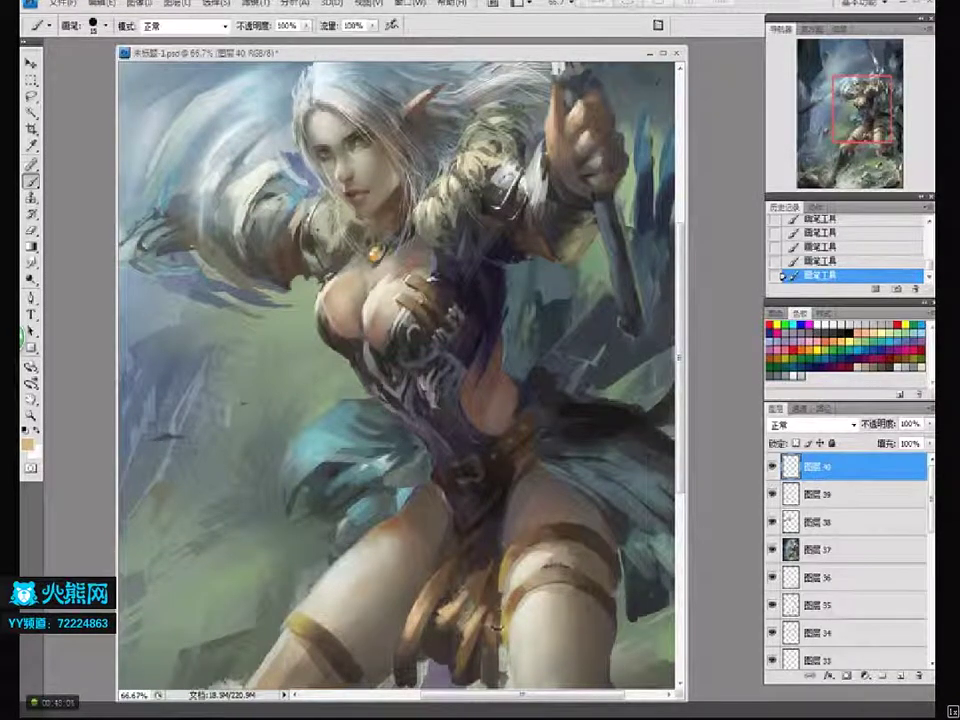
{"action": "key", "text": "bracketright"}
{"action": "left_click", "coordinate": [490, 600], "text": "alt"}
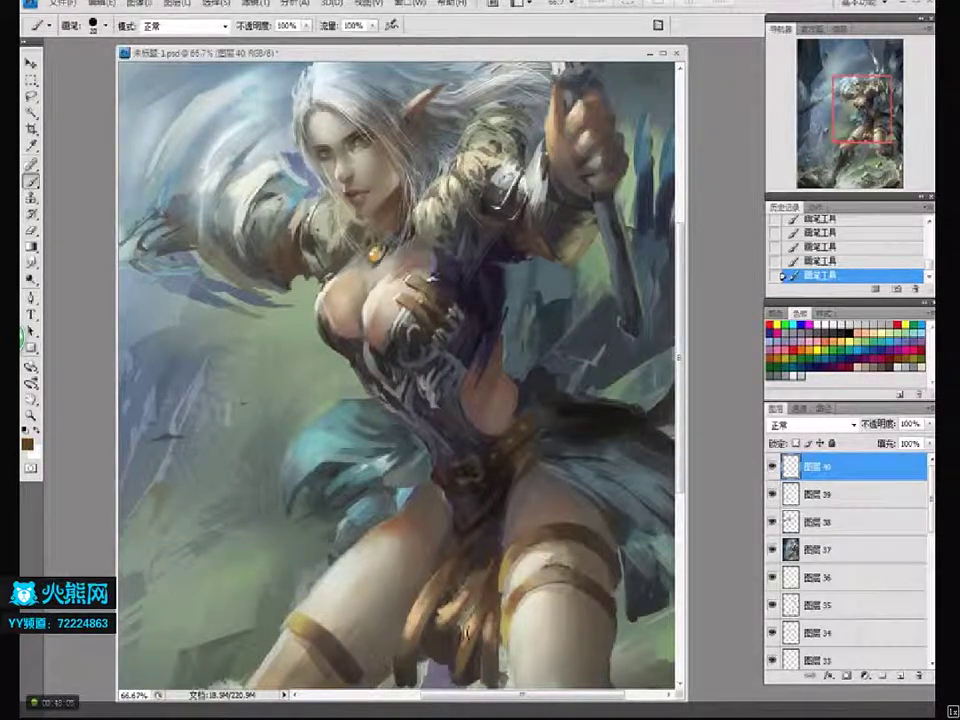
{"action": "left_click", "coordinate": [500, 620], "text": "alt"}
{"action": "left_click", "coordinate": [502, 625], "text": "alt"}
{"action": "left_click", "coordinate": [504, 630], "text": "alt"}
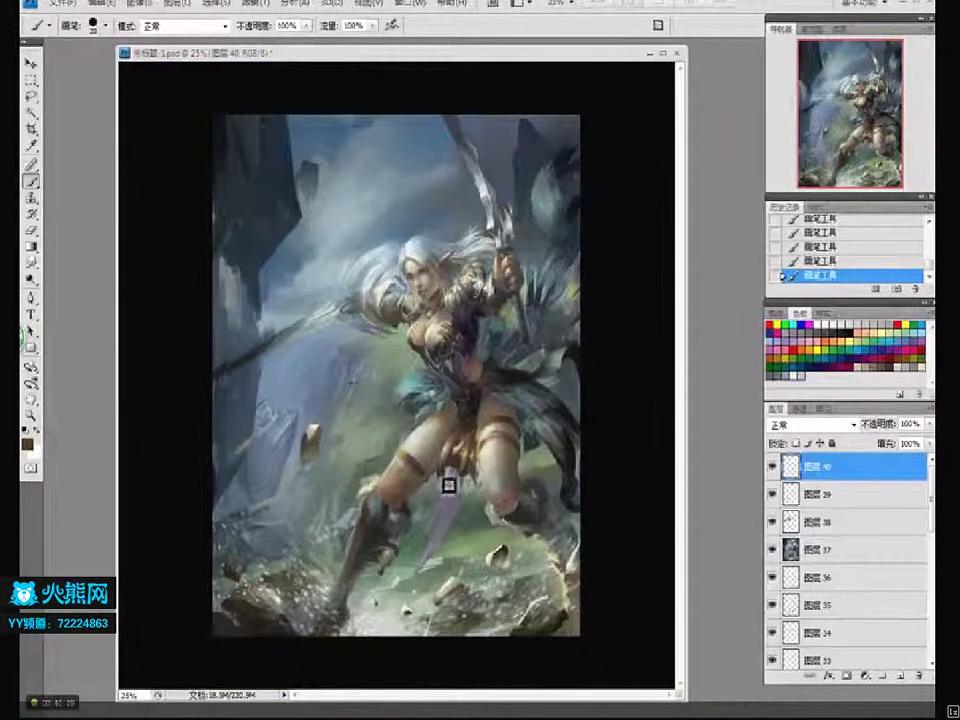
- Paint sampled dark tones on the rock in the painting's lower-right corner and touch up the loincloth's lower edge
{"action": "left_click", "coordinate": [455, 426], "text": "alt"}
{"action": "left_click", "coordinate": [527, 420], "text": "ctrl"}
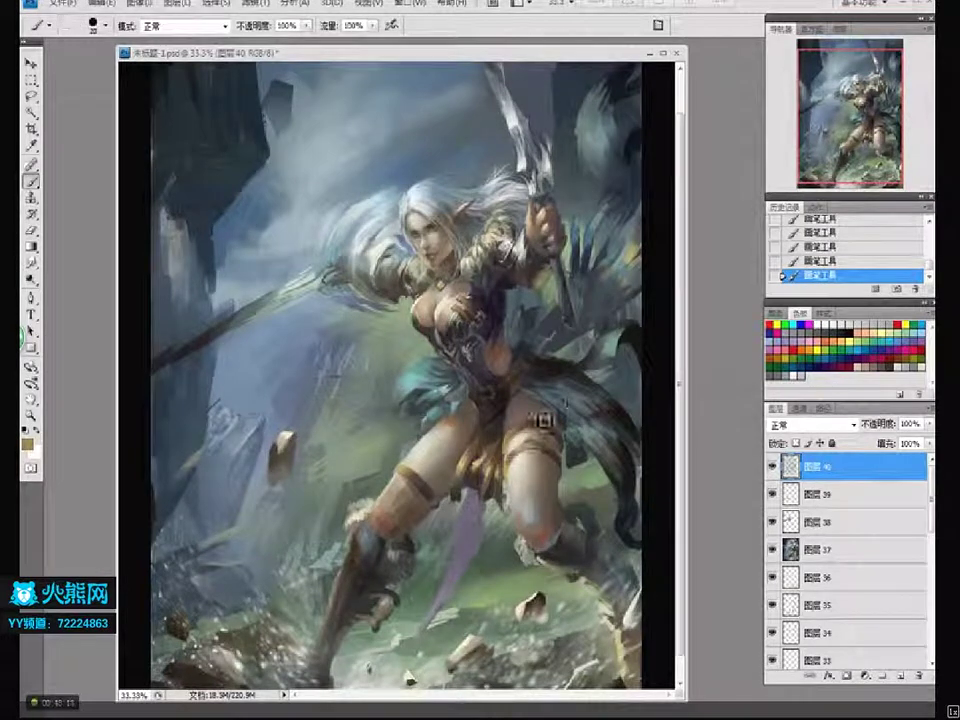
{"action": "key", "text": "ctrl+space"}
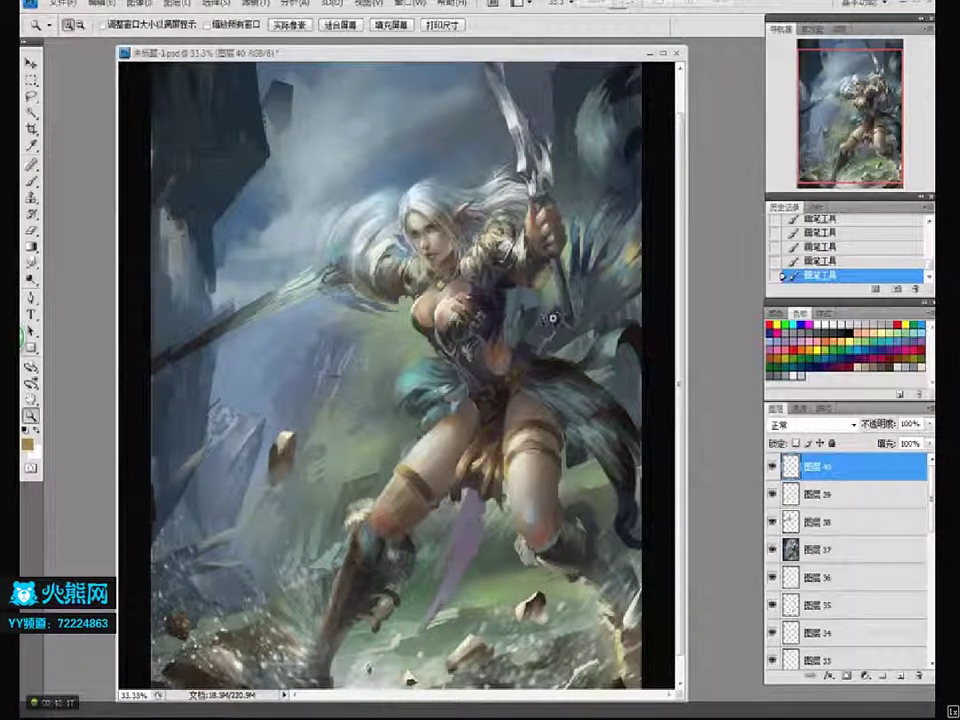
{"action": "scroll", "coordinate": [600, 380], "scroll_direction": "down", "scroll_amount": 2}
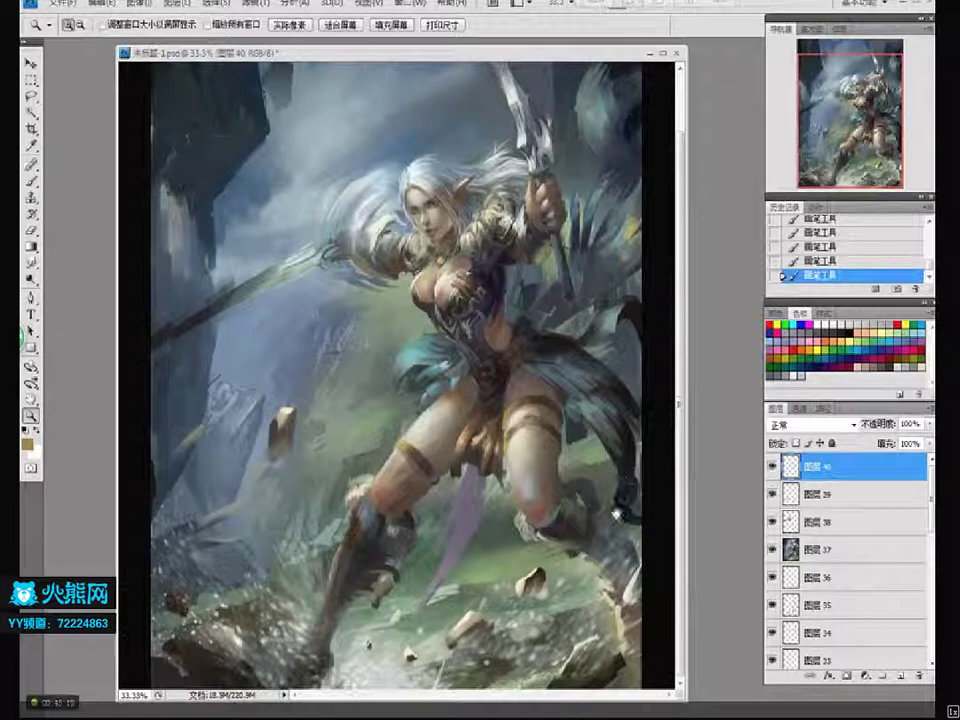
{"action": "key", "text": "b"}
{"action": "left_click", "coordinate": [628, 658], "text": "alt"}
{"action": "left_click", "coordinate": [626, 658], "text": "alt"}
{"action": "mouse_move", "coordinate": [622, 646]}
{"action": "left_mouse_down"}
{"action": "mouse_move", "coordinate": [607, 639]}
{"action": "mouse_move", "coordinate": [621, 659]}
{"action": "left_mouse_up"}
{"action": "left_click_drag", "start_coordinate": [482, 470], "coordinate": [458, 490]}
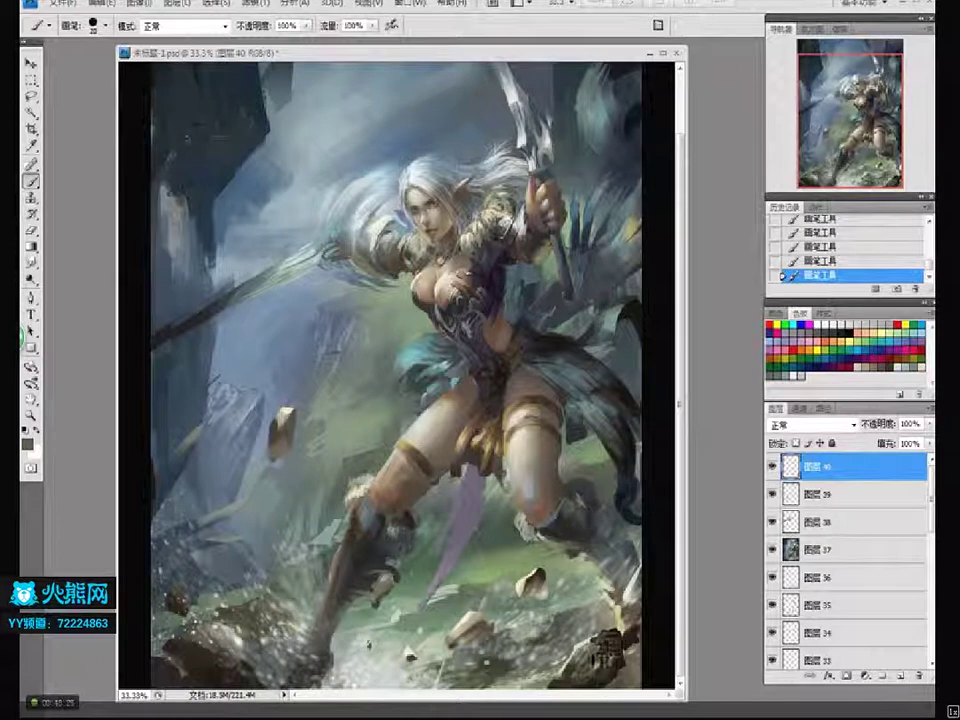
- Darken the corner rock's edge with sampled dark brown and paint the boot cuff below the raised knee
{"action": "key", "text": "z"}
{"action": "mouse_move", "coordinate": [606, 662]}
{"action": "left_mouse_down"}
{"action": "mouse_move", "coordinate": [646, 604]}
{"action": "mouse_move", "coordinate": [595, 607]}
{"action": "mouse_move", "coordinate": [607, 584]}
{"action": "left_mouse_up"}
{"action": "key", "text": "b"}
{"action": "left_click", "coordinate": [581, 601], "text": "alt"}
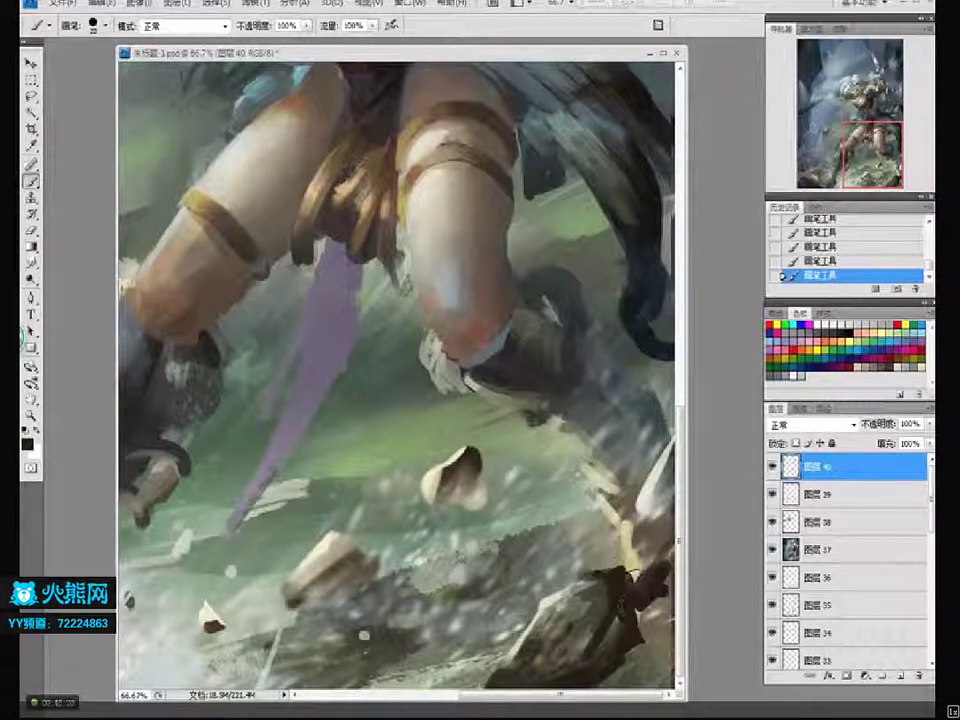
{"action": "scroll", "coordinate": [474, 468], "scroll_direction": "up", "scroll_amount": 3}
{"action": "left_click_drag", "start_coordinate": [504, 532], "coordinate": [478, 566]}
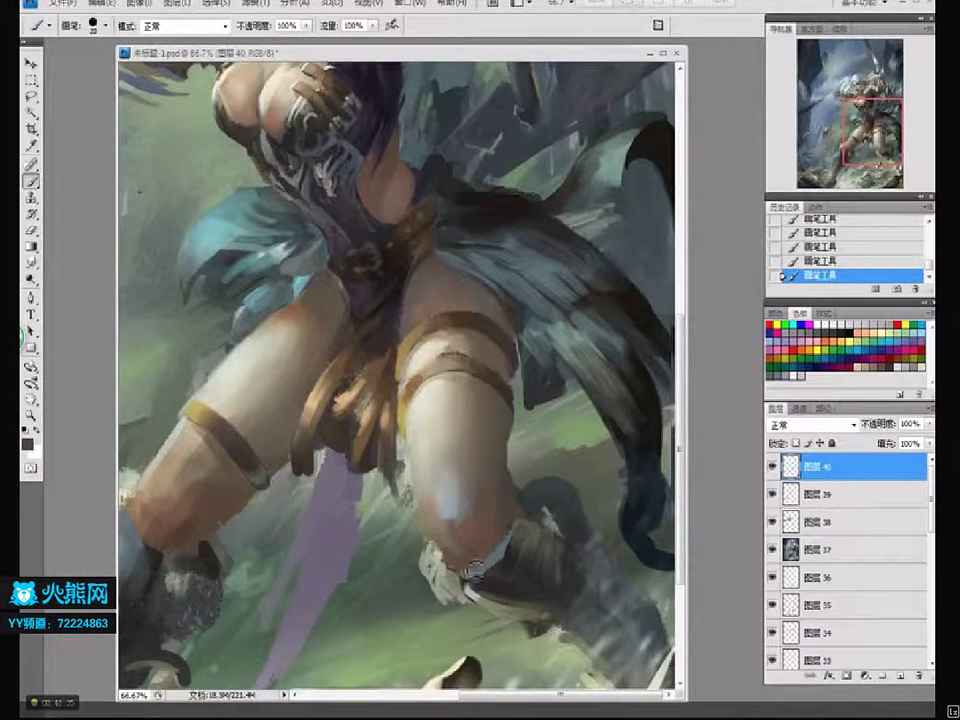
- Retouch the background beside the front knee and boot with sampled grey-green, taking back the unwanted strokes
{"action": "left_click", "coordinate": [553, 474], "text": "alt"}
{"action": "left_click", "coordinate": [570, 473], "text": "alt"}
{"action": "left_click", "coordinate": [587, 471], "text": "alt"}
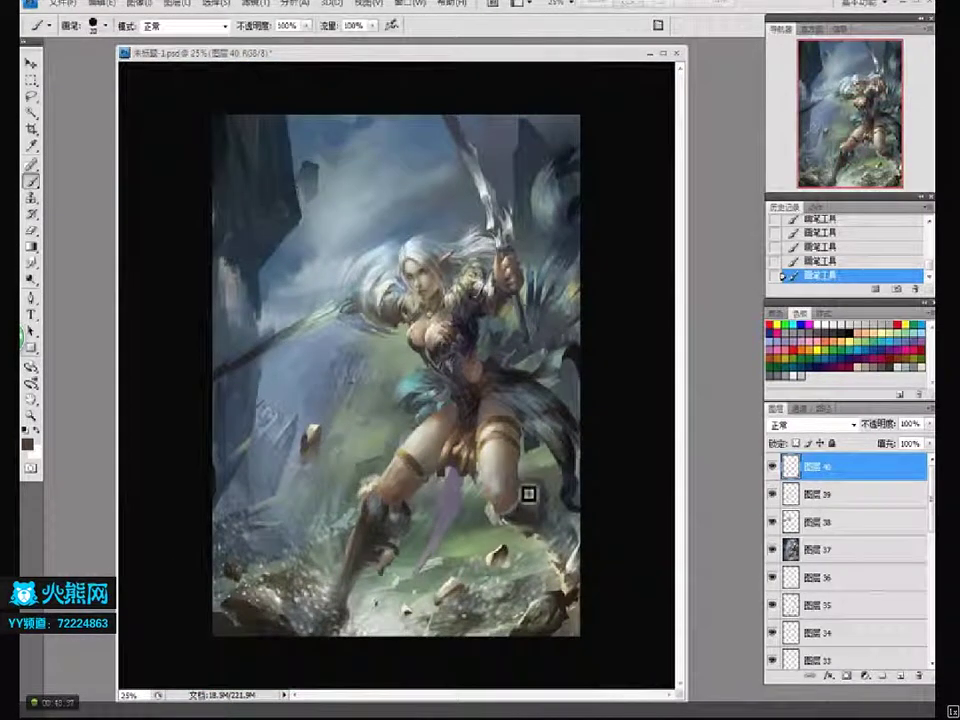
{"action": "left_click", "coordinate": [413, 522], "text": "alt"}
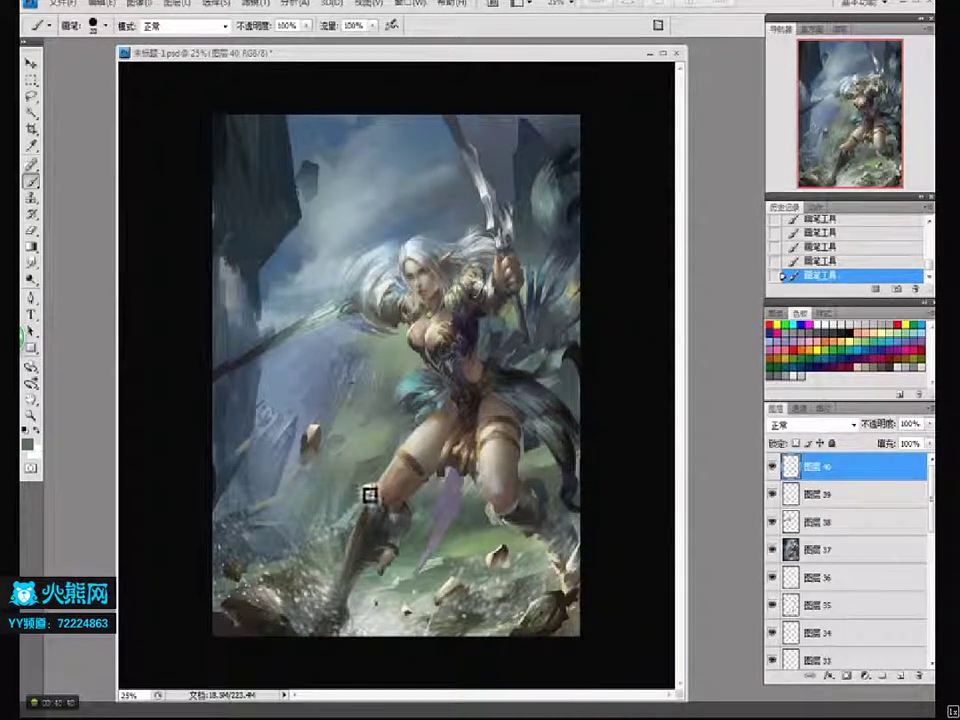
{"action": "key", "text": "ctrl+z"}
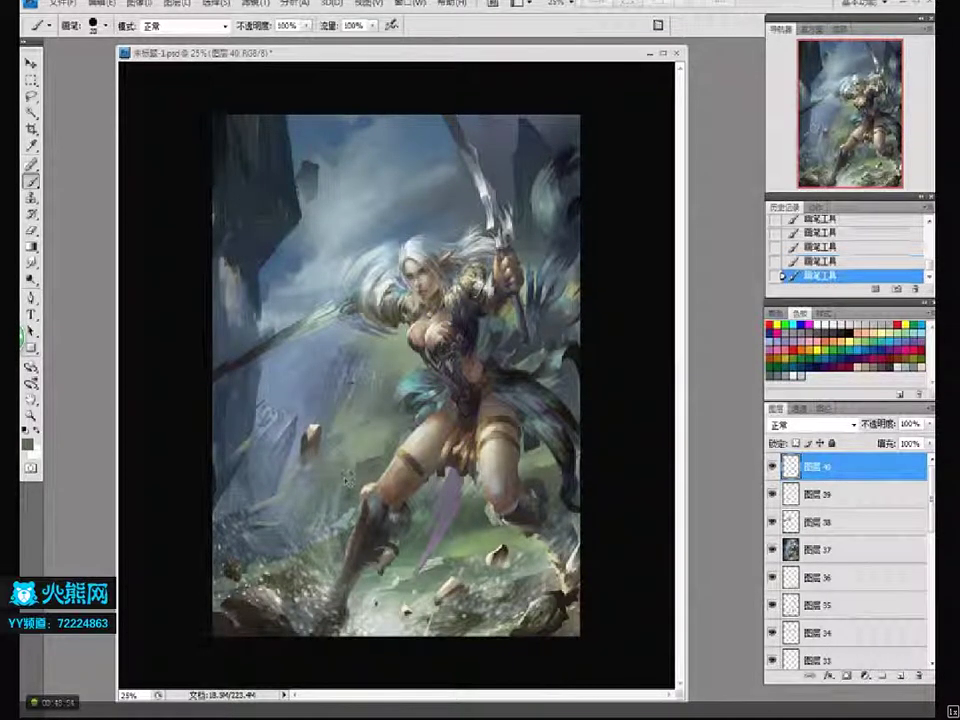
{"action": "left_click_drag", "start_coordinate": [349, 491], "coordinate": [336, 489]}
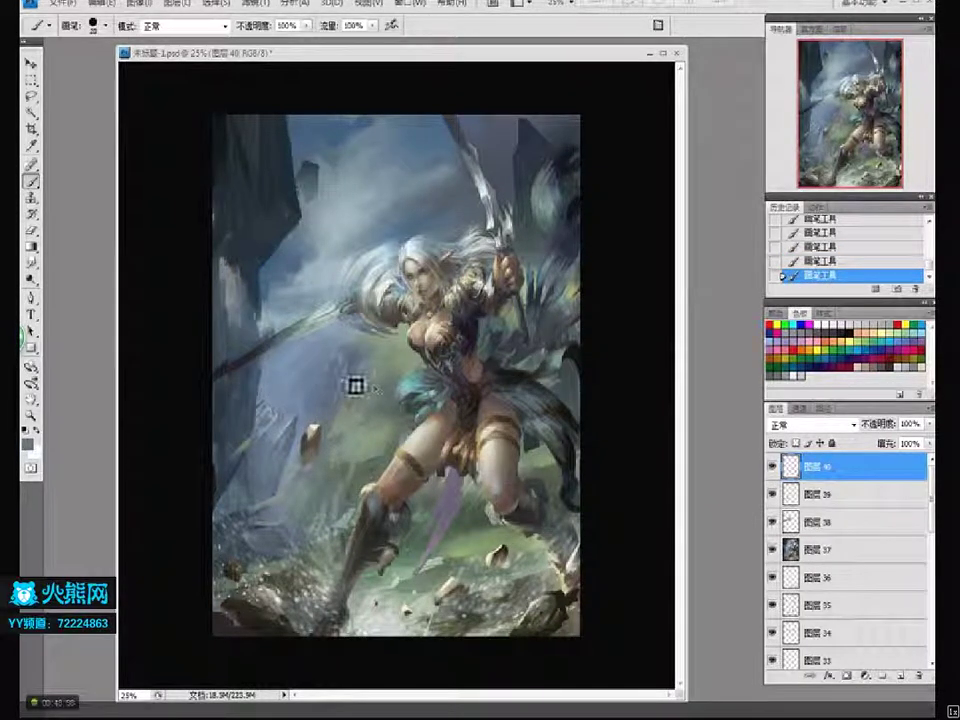
{"action": "key", "text": "ctrl+z"}
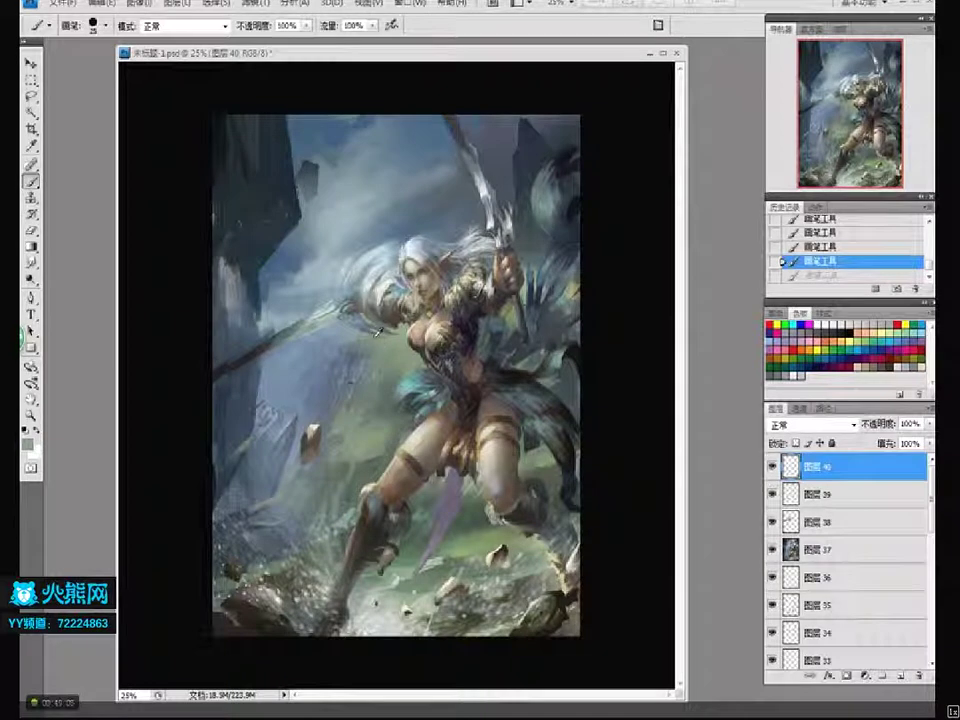
- Try light grey strokes beneath the outstretched arm and on the shoulder of the raised sword arm
{"action": "left_click", "coordinate": [379, 288], "text": "alt"}
{"action": "left_click_drag", "start_coordinate": [392, 343], "coordinate": [362, 318]}
{"action": "key", "text": "ctrl+z"}
{"action": "key", "text": "ctrl+z"}
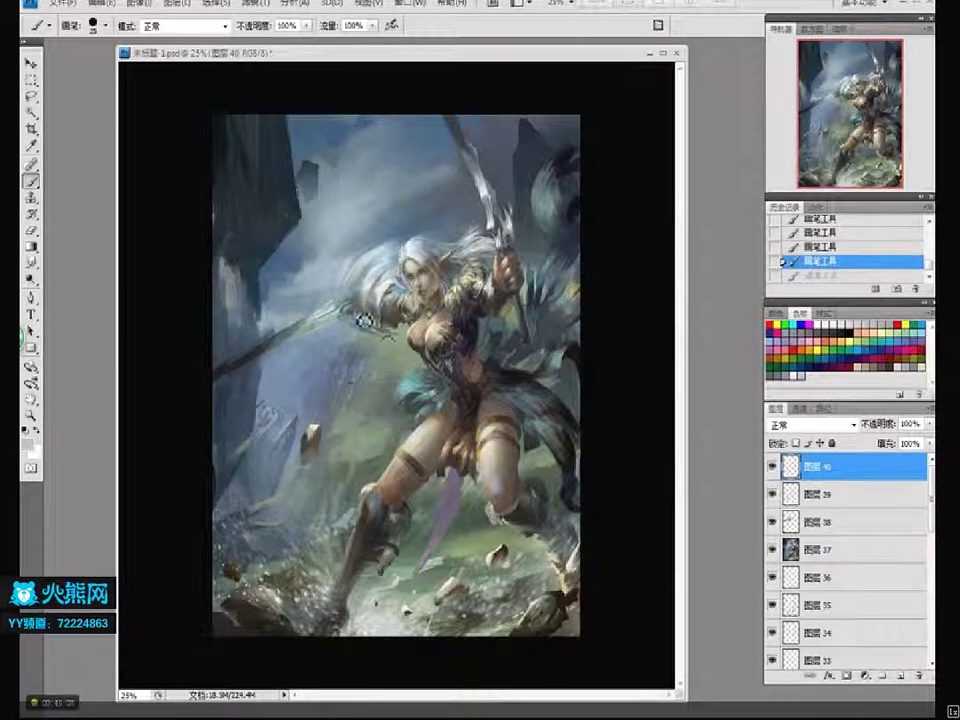
{"action": "left_click_drag", "start_coordinate": [484, 262], "coordinate": [497, 258]}
{"action": "key", "text": "ctrl+z"}
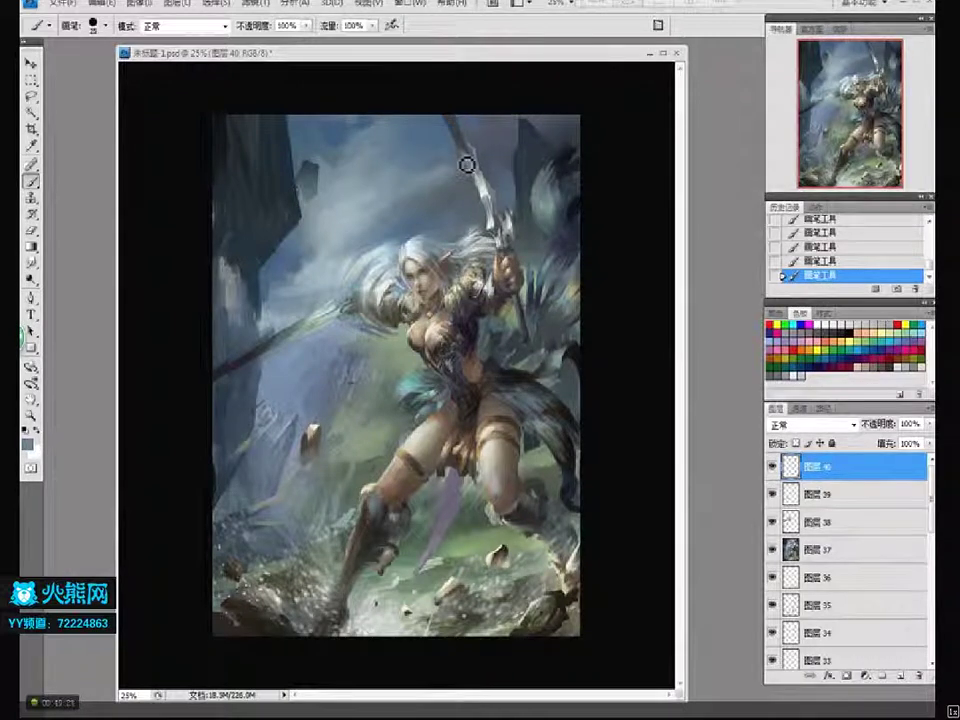
- Undo the last stroke and repaint the sky on both sides of the raised sword with sampled grey-blue
{"action": "key", "text": "ctrl+z"}
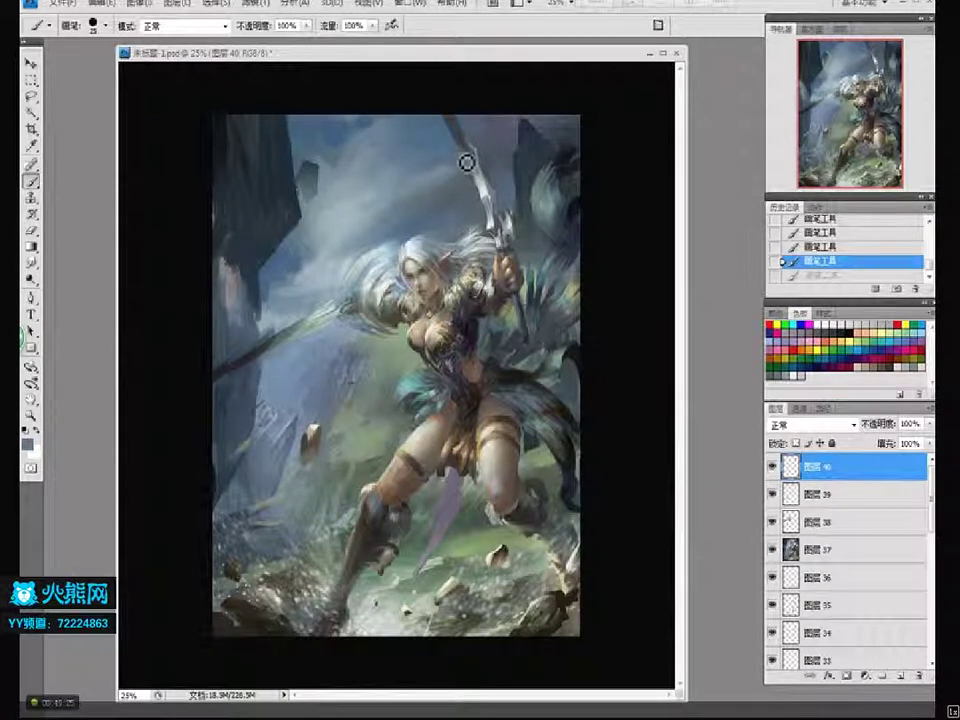
{"action": "mouse_move", "coordinate": [435, 184]}
{"action": "left_mouse_down"}
{"action": "mouse_move", "coordinate": [476, 182]}
{"action": "mouse_move", "coordinate": [481, 170]}
{"action": "left_mouse_up"}
{"action": "left_click", "coordinate": [469, 152], "text": "alt"}
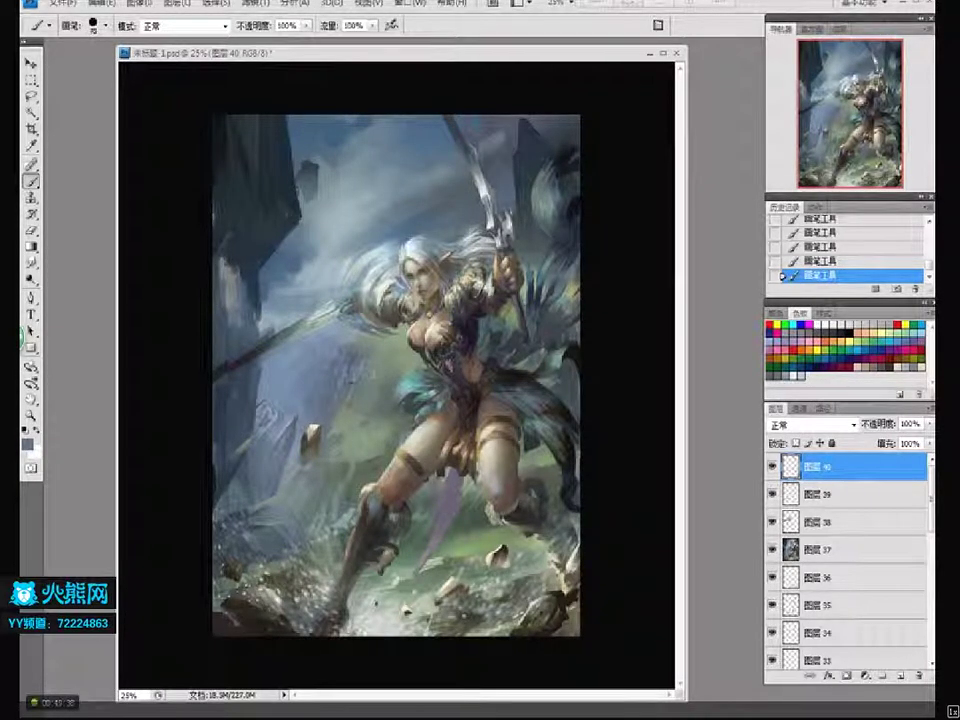
{"action": "left_click_drag", "start_coordinate": [484, 152], "coordinate": [507, 135]}
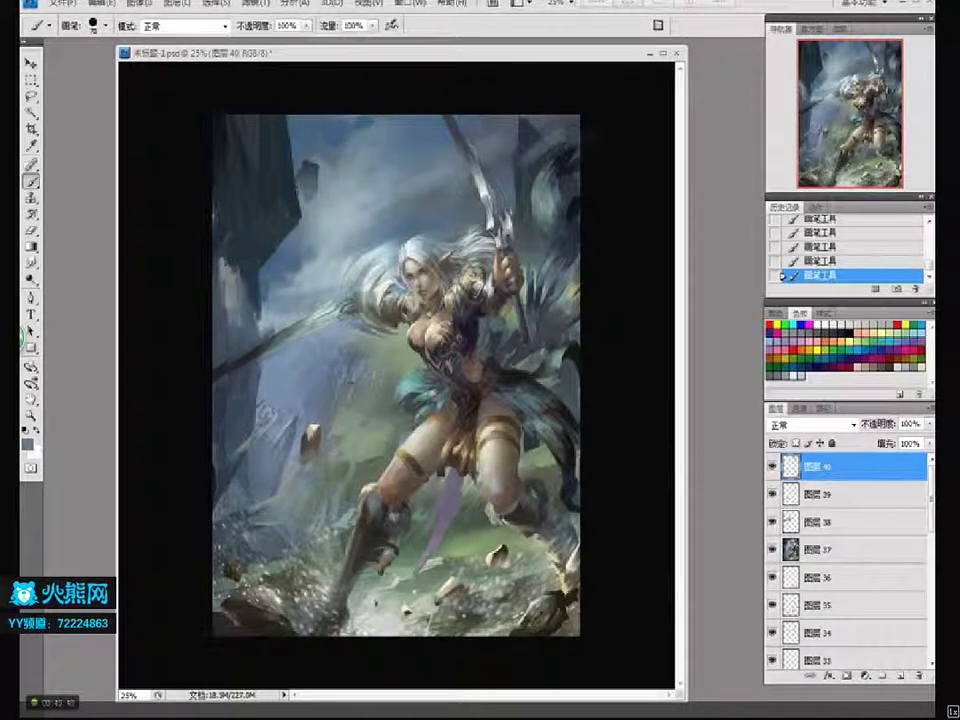
- Step back and forward through the last four brush strokes to compare the sky around the sword
{"action": "key", "text": "ctrl+alt+z"}
{"action": "key", "text": "ctrl+alt+z"}
{"action": "key", "text": "ctrl+alt+z"}
{"action": "key", "text": "ctrl+alt+z"}
{"action": "key", "text": "ctrl+shift+z"}
{"action": "key", "text": "ctrl+shift+z"}
{"action": "key", "text": "ctrl+shift+z"}
{"action": "key", "text": "ctrl+shift+z"}
- Undo the last stroke, brush over the sky beside the cliff and sample its grey-blue
{"action": "key", "text": "ctrl+z"}
{"action": "left_click_drag", "start_coordinate": [357, 168], "coordinate": [336, 134]}
{"action": "left_click", "coordinate": [343, 140], "text": "alt"}
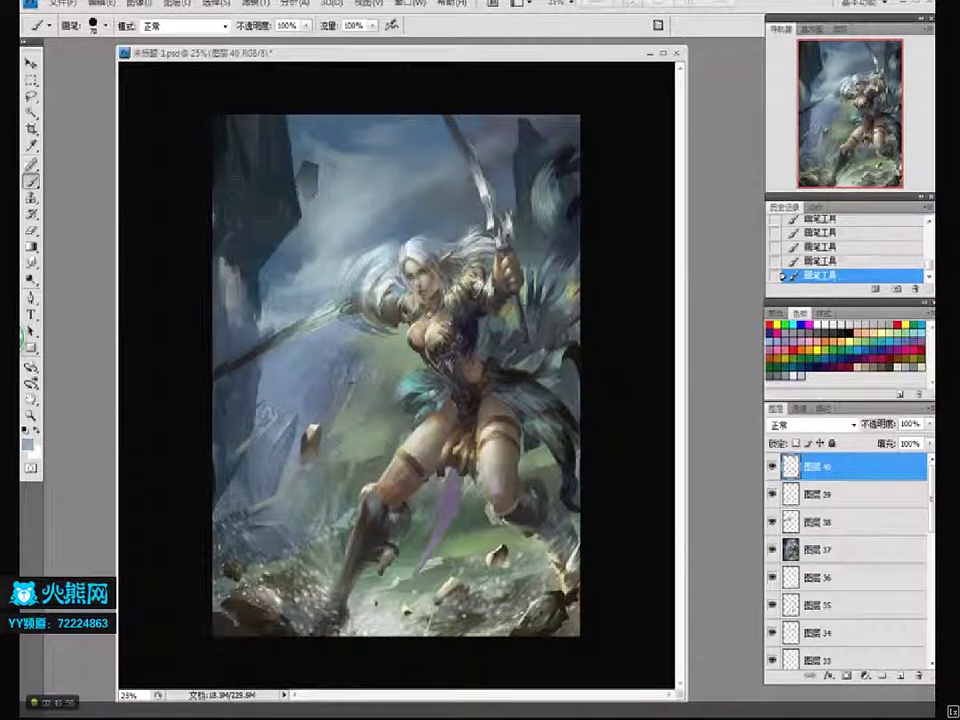
- Enlarge the brush to 125 px and try a grey-blue stroke across the dark cliff
{"action": "key", "text": "bracketright"}
{"action": "key", "text": "bracketright"}
{"action": "key", "text": "bracketright"}
{"action": "left_click_drag", "start_coordinate": [300, 178], "coordinate": [228, 212]}
{"action": "key", "text": "bracketright"}
{"action": "key", "text": "ctrl+z"}
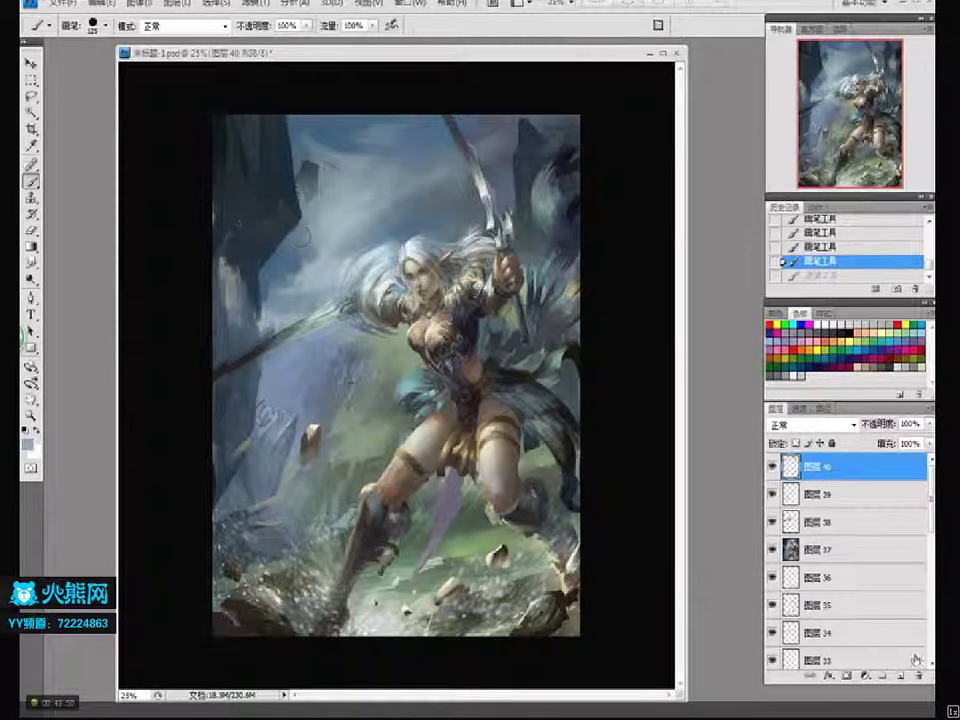
- Add a new layer above layer 40 and brush grey-blue haze along the cliff's lower edge, replacing the first three strokes
{"action": "key", "text": "ctrl+shift+alt+n"}
{"action": "left_click_drag", "start_coordinate": [300, 172], "coordinate": [284, 194]}
{"action": "left_click_drag", "start_coordinate": [302, 164], "coordinate": [248, 212]}
{"action": "left_click_drag", "start_coordinate": [306, 195], "coordinate": [262, 212]}
{"action": "key", "text": "ctrl+alt+z"}
{"action": "key", "text": "ctrl+alt+z"}
{"action": "key", "text": "ctrl+alt+z"}
{"action": "mouse_move", "coordinate": [298, 200]}
{"action": "left_mouse_down"}
{"action": "mouse_move", "coordinate": [258, 232]}
{"action": "mouse_move", "coordinate": [256, 256]}
{"action": "left_mouse_up"}
{"action": "mouse_move", "coordinate": [272, 250]}
{"action": "left_mouse_down"}
{"action": "mouse_move", "coordinate": [248, 280]}
{"action": "mouse_move", "coordinate": [243, 311]}
{"action": "left_mouse_up"}
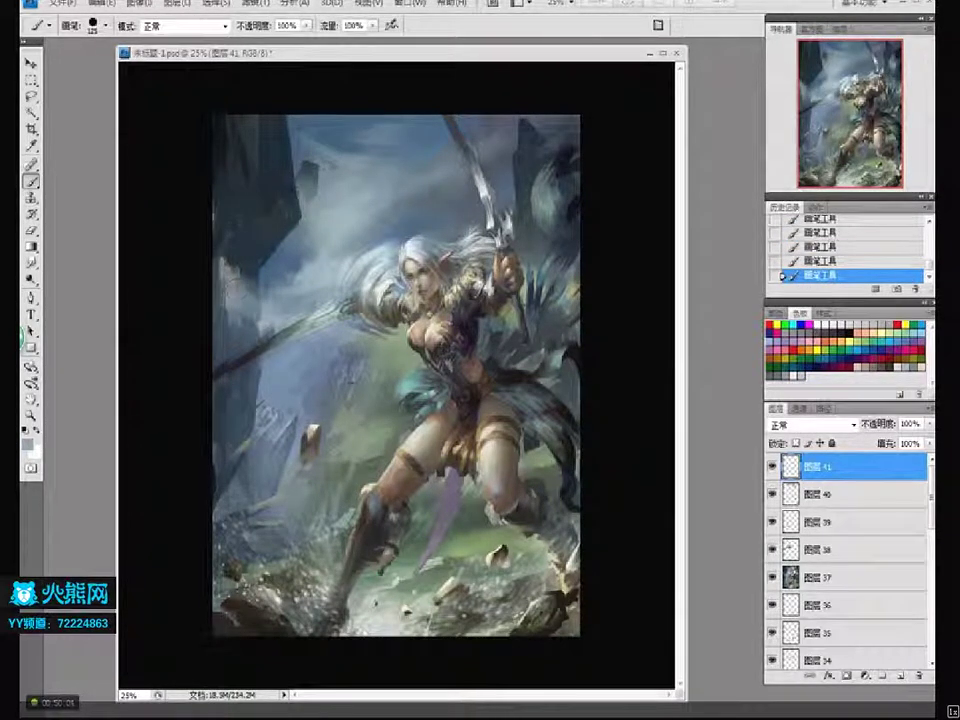
- Soften the lower cliff beneath the outstretched sword with a grey-blue stroke, redoing the first attempt
{"action": "left_click_drag", "start_coordinate": [226, 437], "coordinate": [282, 419]}
{"action": "key", "text": "ctrl+z"}
{"action": "left_click_drag", "start_coordinate": [212, 396], "coordinate": [266, 388]}
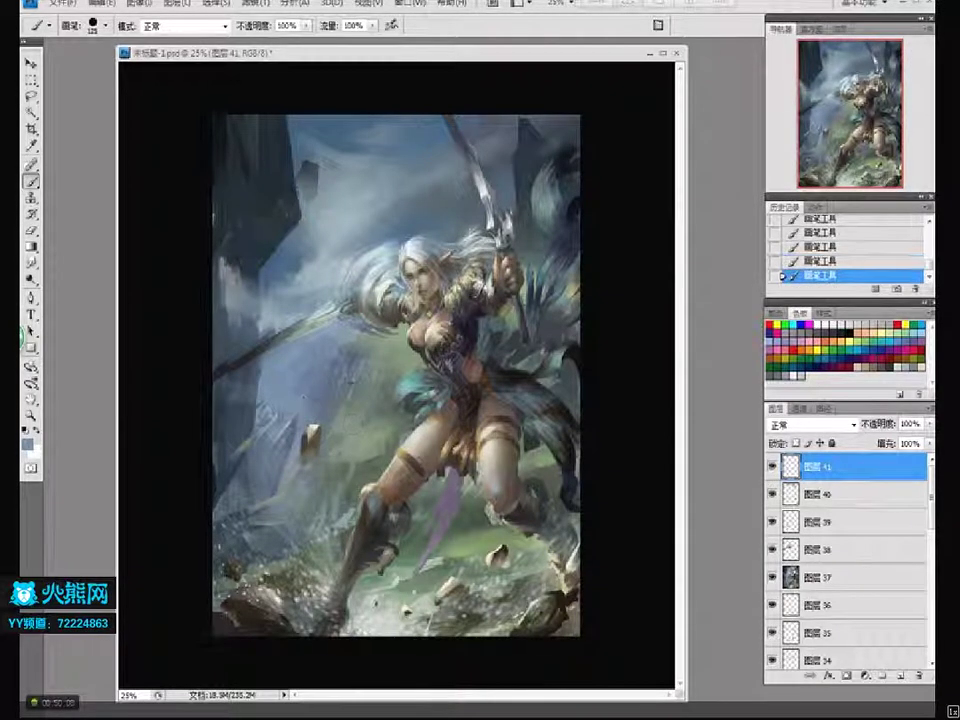
- Paint sampled grey-green along the bodice's edge above the teal skirt with a smaller brush
{"action": "key", "text": "z"}
{"action": "left_click_drag", "start_coordinate": [405, 380], "coordinate": [462, 392]}
{"action": "key", "text": "b"}
{"action": "key", "text": "bracketleft"}
{"action": "key", "text": "bracketleft"}
{"action": "left_click", "coordinate": [418, 358], "text": "alt"}
{"action": "left_click_drag", "start_coordinate": [458, 371], "coordinate": [481, 396]}
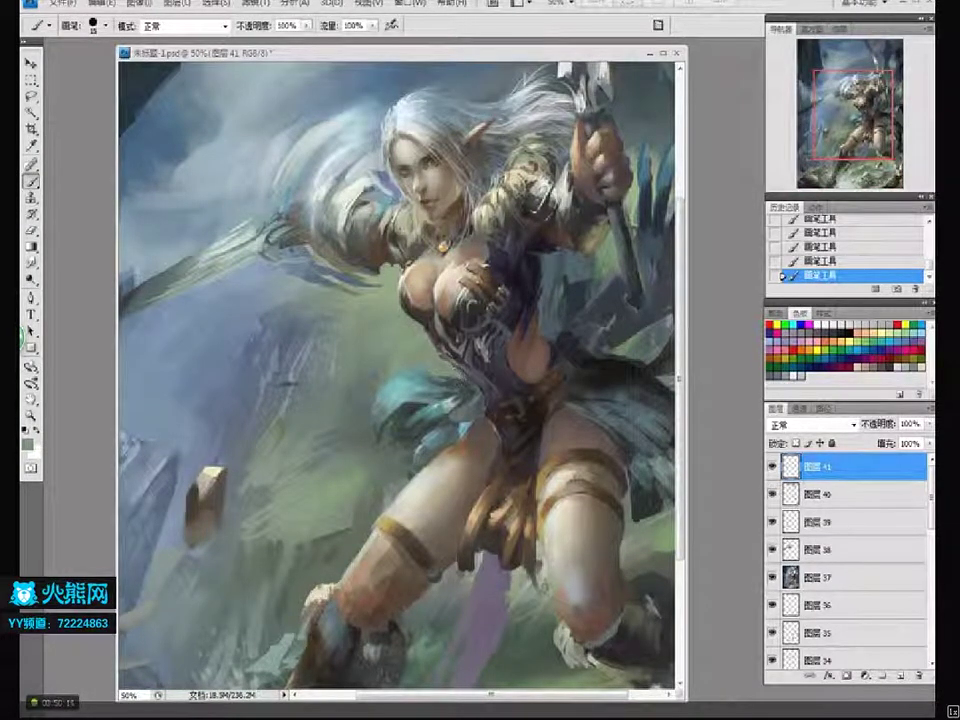
- Paint sampled teal into the dark skirt folds beside the bent leg with a larger brush
{"action": "key", "text": "z"}
{"action": "left_click", "coordinate": [574, 376], "text": "alt"}
{"action": "left_click", "coordinate": [568, 390], "text": "alt"}
{"action": "left_click", "coordinate": [562, 405], "text": "alt"}
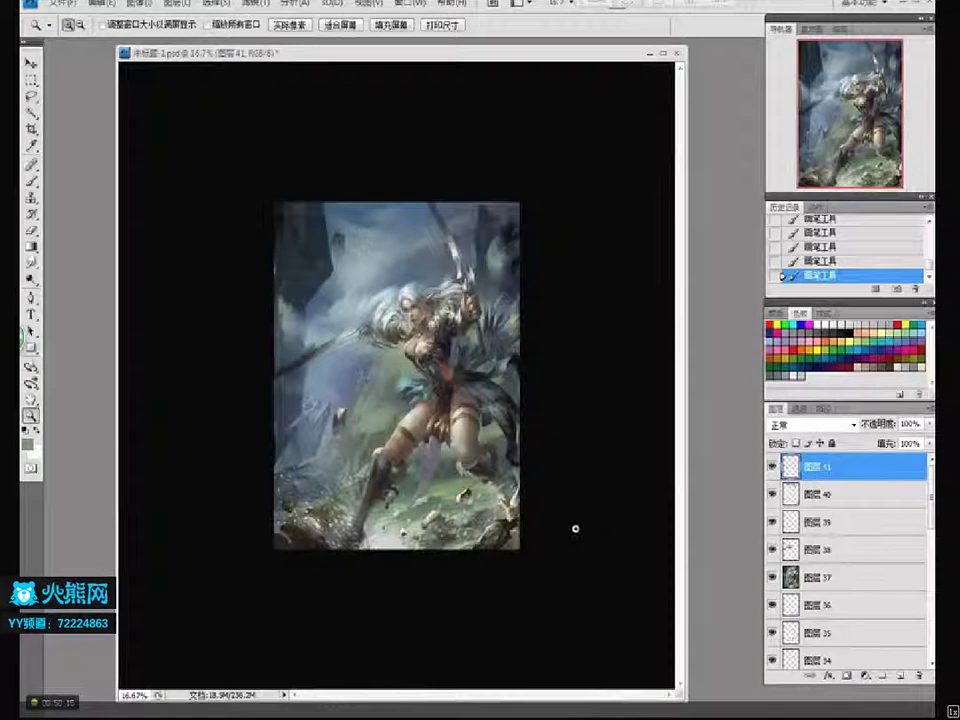
{"action": "key", "text": "b"}
{"action": "left_click", "coordinate": [405, 383], "text": "alt"}
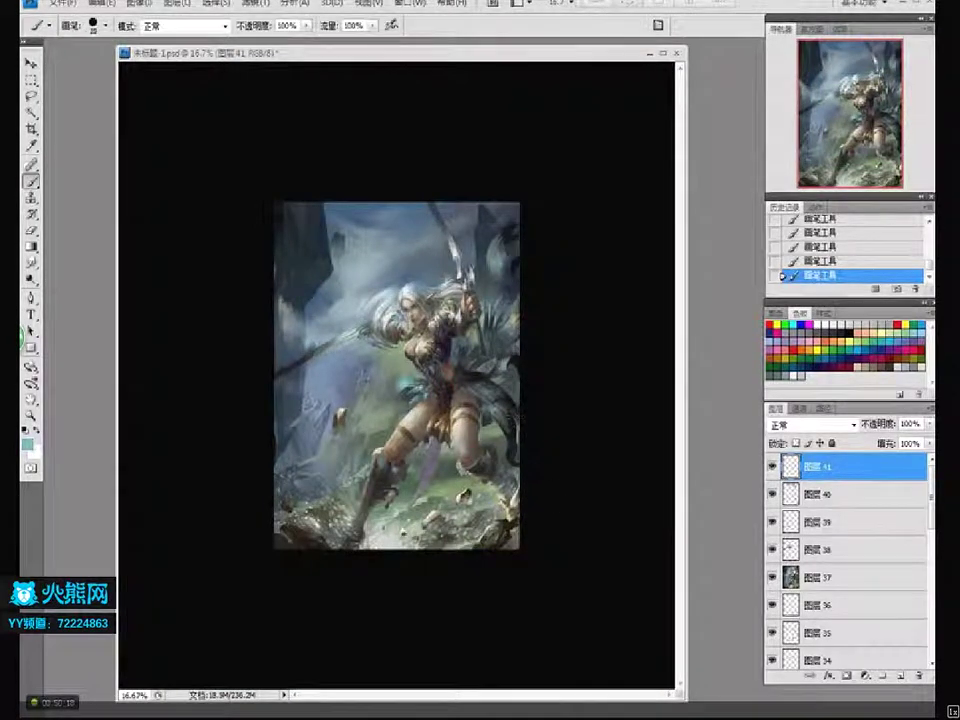
{"action": "key", "text": "bracketright"}
{"action": "left_click_drag", "start_coordinate": [493, 424], "coordinate": [499, 417]}
{"action": "left_click", "coordinate": [508, 412], "text": "alt"}
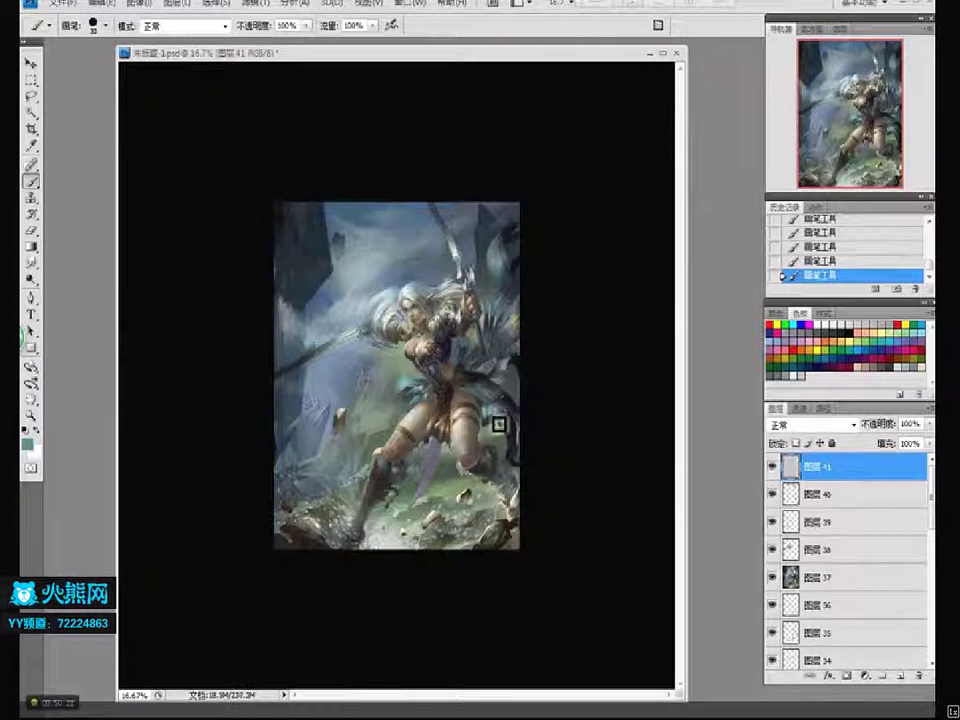
- Darken the hair between the crown and the pointed ear with a sampled grey stroke, replacing the first attempt
{"action": "key", "text": "z"}
{"action": "left_click", "coordinate": [457, 272]}
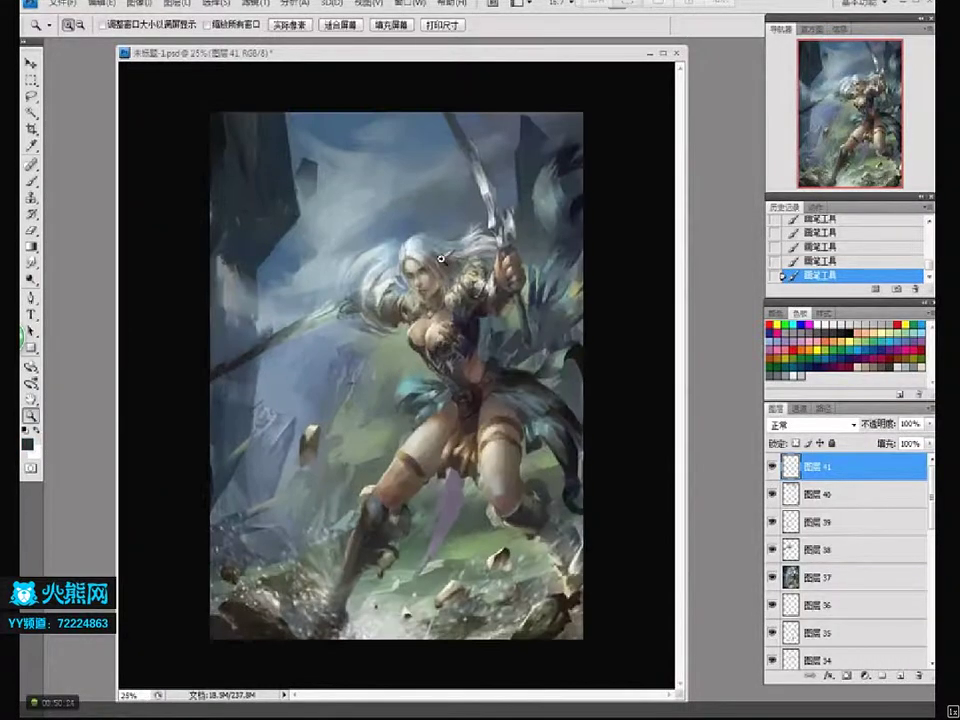
{"action": "left_click", "coordinate": [460, 267]}
{"action": "left_click", "coordinate": [474, 225]}
{"action": "left_click", "coordinate": [476, 201]}
{"action": "left_click", "coordinate": [476, 201]}
{"action": "key", "text": "b"}
{"action": "mouse_move", "coordinate": [424, 212]}
{"action": "left_mouse_down"}
{"action": "mouse_move", "coordinate": [440, 221]}
{"action": "mouse_move", "coordinate": [413, 210]}
{"action": "mouse_move", "coordinate": [460, 228]}
{"action": "left_mouse_up"}
{"action": "left_click", "coordinate": [453, 217], "text": "alt"}
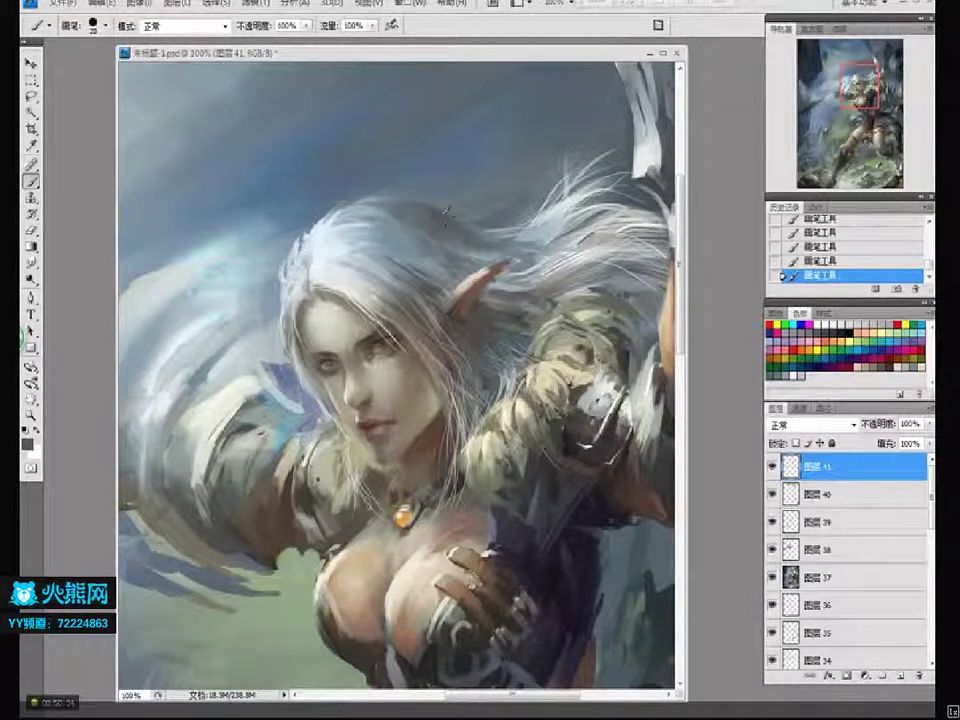
{"action": "key", "text": "ctrl+z"}
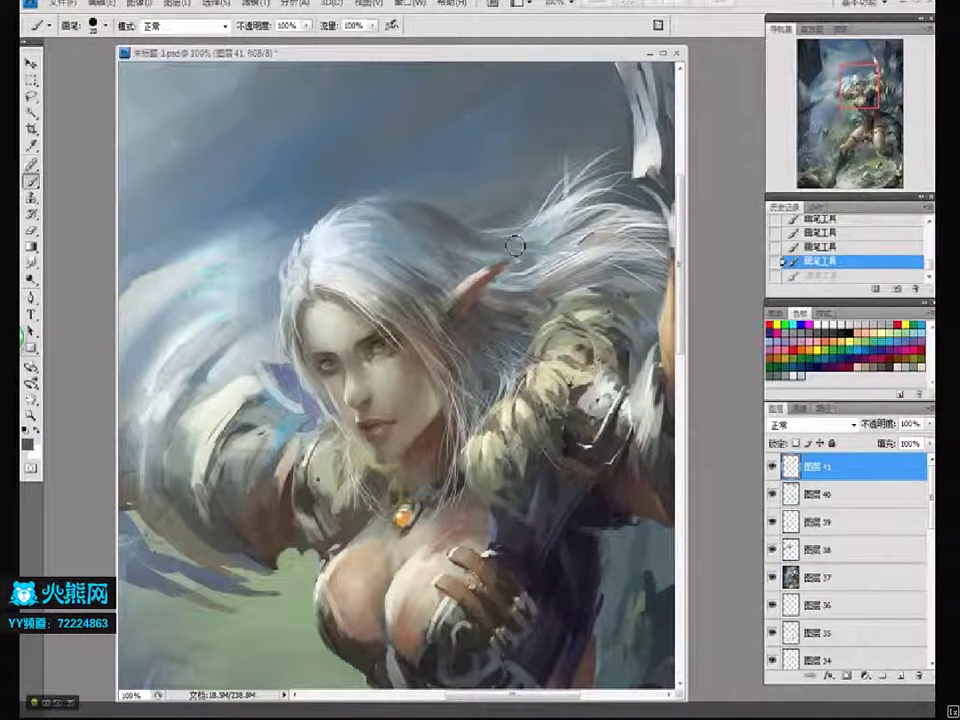
{"action": "left_click_drag", "start_coordinate": [459, 225], "coordinate": [517, 262]}
- Repaint the dark hair strands just above the pointed ear with a 15 px brush, undoing the unsatisfactory strokes
{"action": "key", "text": "bracketright"}
{"action": "key", "text": "bracketright"}
{"action": "key", "text": "bracketright"}
{"action": "key", "text": "bracketright"}
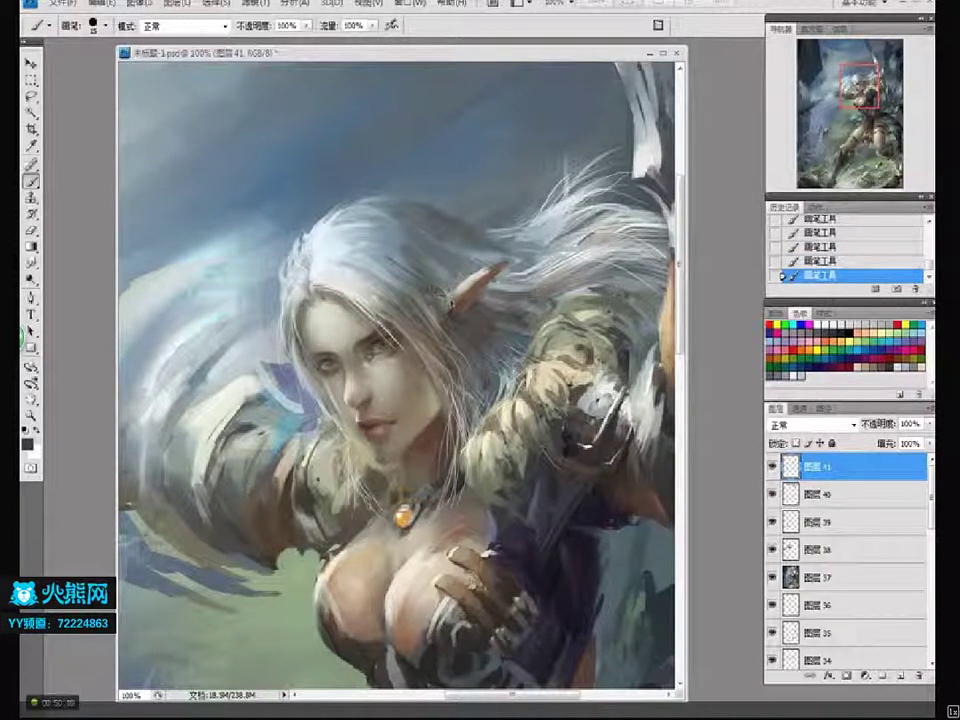
{"action": "key", "text": "ctrl+alt+z"}
{"action": "key", "text": "ctrl+alt+z"}
{"action": "left_click_drag", "start_coordinate": [426, 260], "coordinate": [452, 298]}
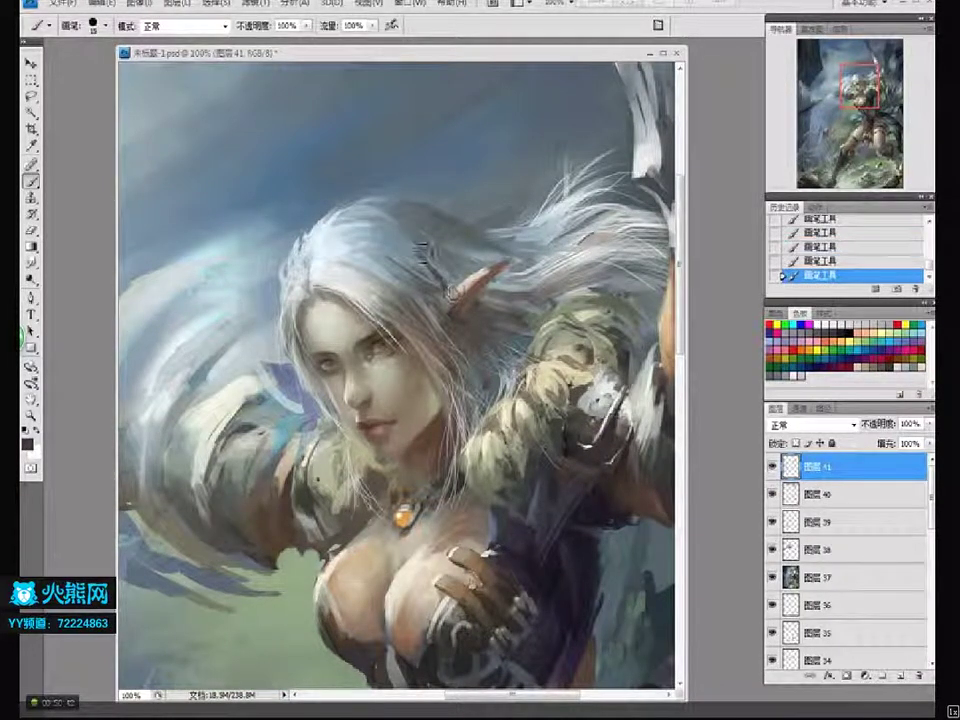
{"action": "key", "text": "ctrl+alt+z"}
{"action": "key", "text": "ctrl+alt+z"}
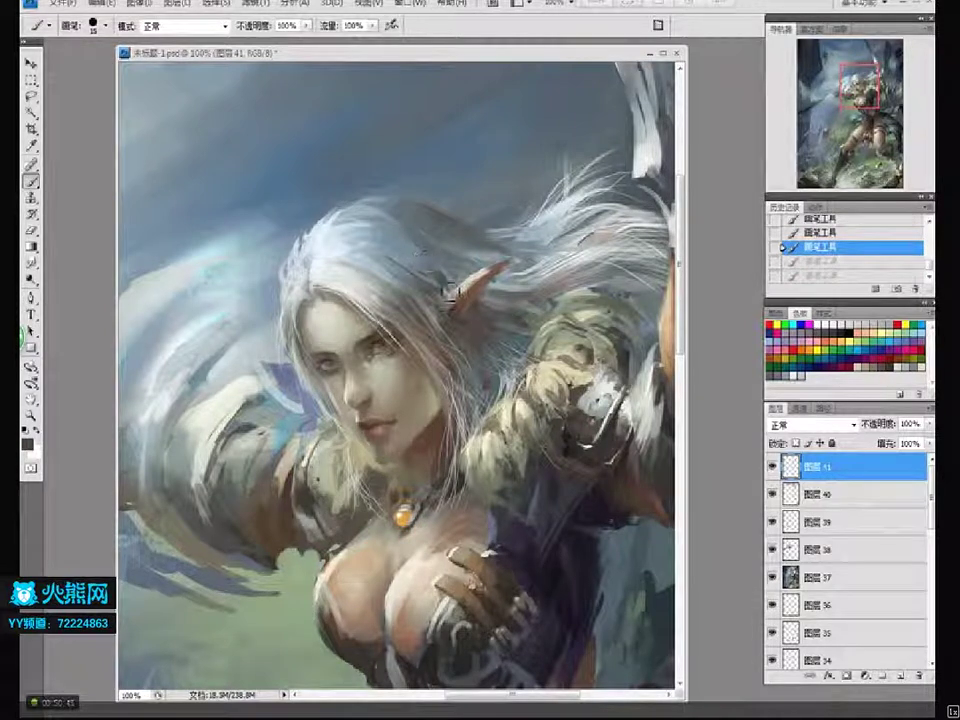
{"action": "mouse_move", "coordinate": [425, 250]}
{"action": "left_mouse_down"}
{"action": "mouse_move", "coordinate": [439, 266]}
{"action": "mouse_move", "coordinate": [431, 272]}
{"action": "mouse_move", "coordinate": [474, 290]}
{"action": "left_mouse_up"}
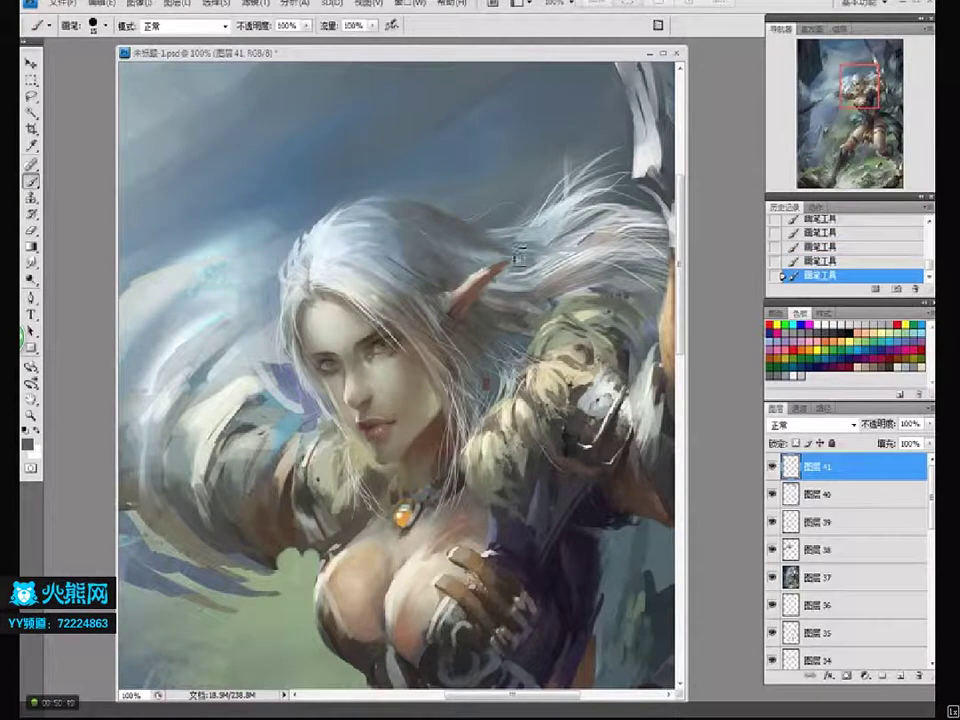
- Compare the figure without and with the last three hair strokes in the overall view
{"action": "left_click", "coordinate": [564, 268], "text": "alt"}
{"action": "left_click", "coordinate": [564, 268], "text": "alt"}
{"action": "left_click", "coordinate": [562, 268], "text": "alt"}
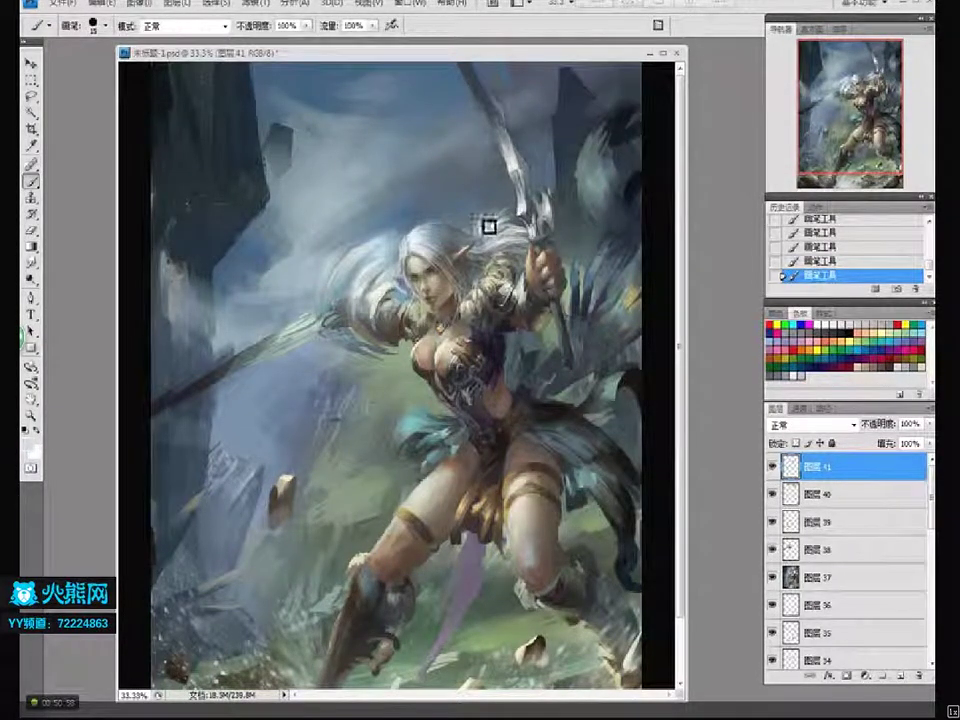
{"action": "key", "text": "ctrl+alt+z"}
{"action": "key", "text": "ctrl+alt+z"}
{"action": "key", "text": "ctrl+alt+z"}
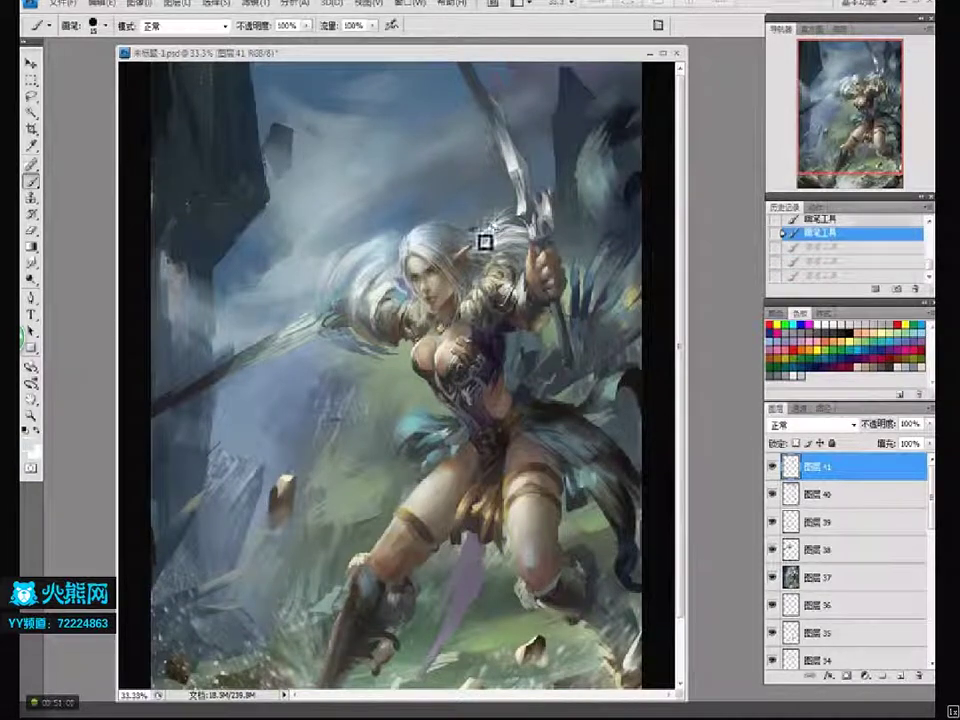
{"action": "key", "text": "ctrl+shift+z"}
{"action": "key", "text": "ctrl+shift+z"}
{"action": "key", "text": "ctrl+shift+z"}
{"action": "left_click", "coordinate": [491, 248], "text": "ctrl+alt"}
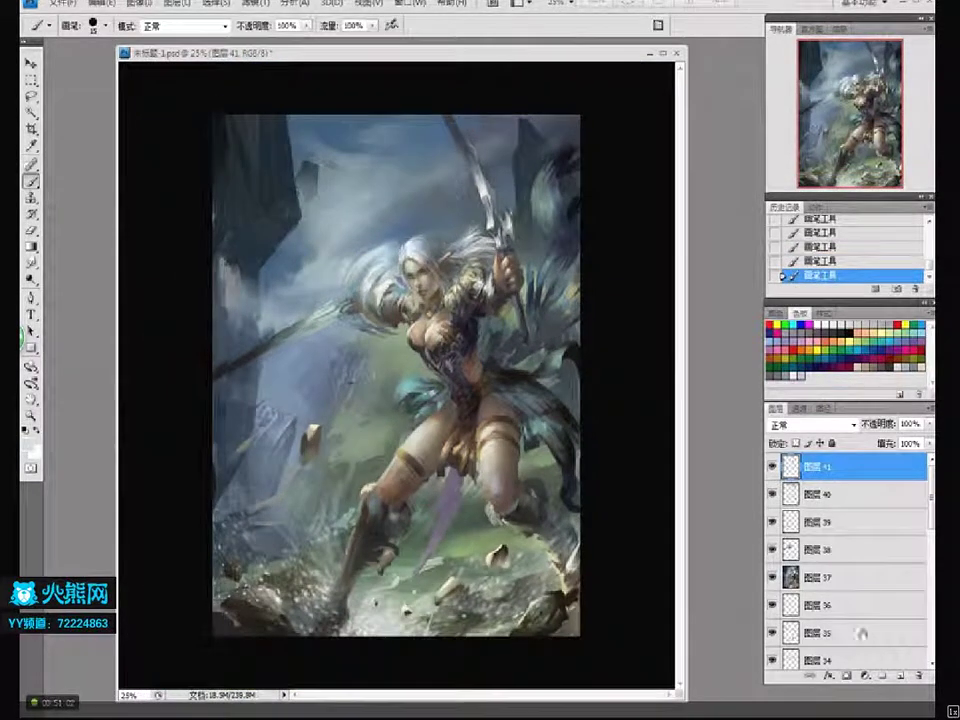
- Add a new layer above layer 41 and paint fine white highlights on the raised sword blade, redoing the first strokes
{"action": "left_click", "coordinate": [889, 676]}
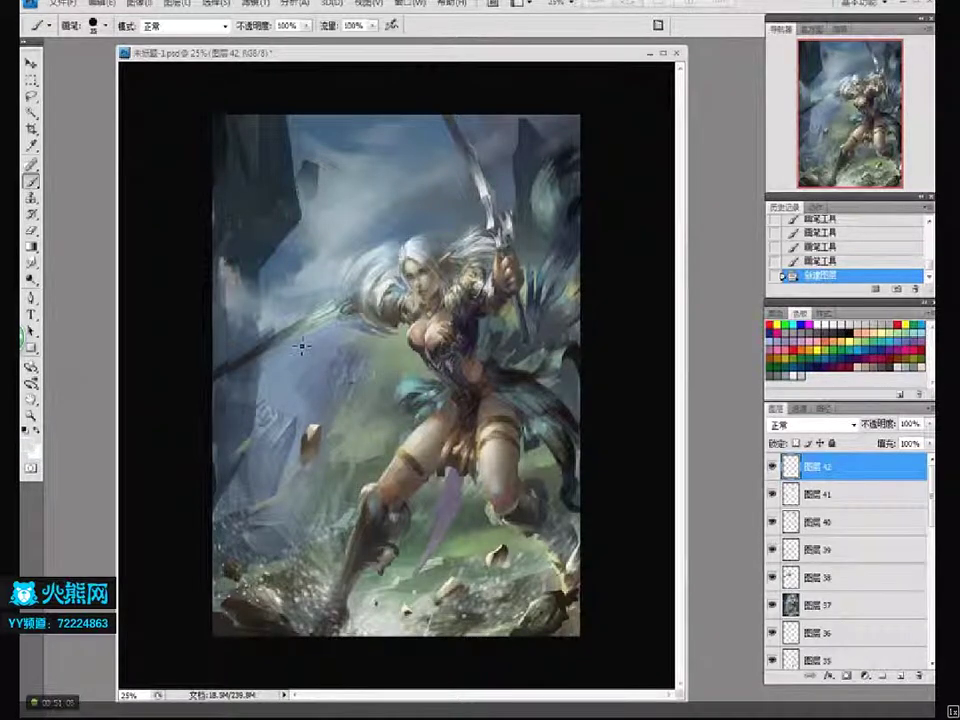
{"action": "key", "text": "z"}
{"action": "left_click", "coordinate": [519, 140]}
{"action": "key", "text": "b"}
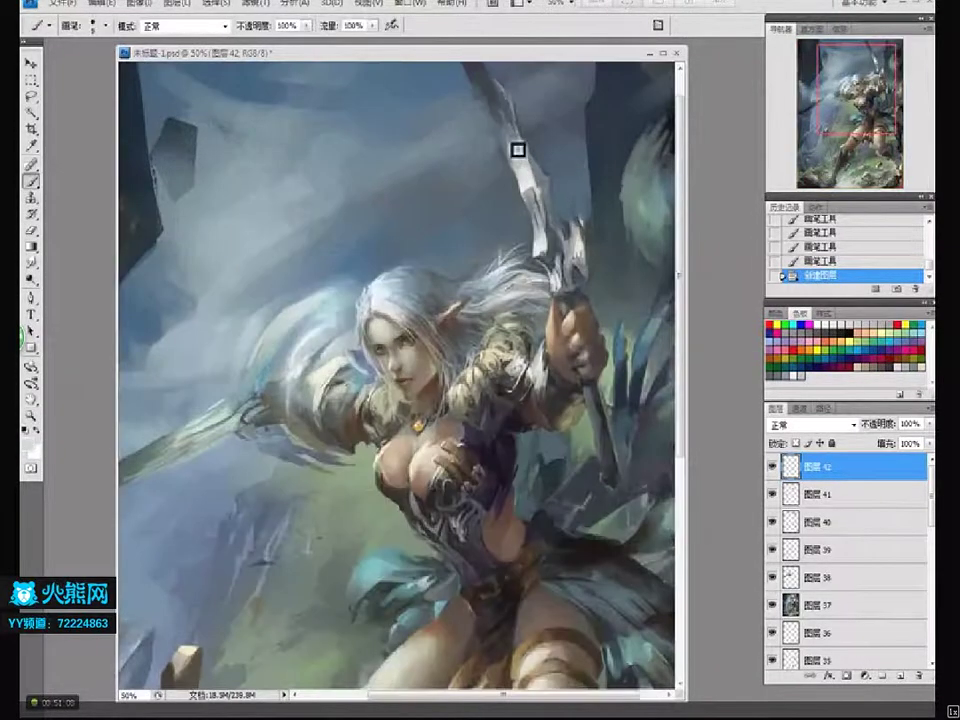
{"action": "left_click_drag", "start_coordinate": [518, 177], "coordinate": [524, 186]}
{"action": "key", "text": "ctrl+z"}
{"action": "left_click_drag", "start_coordinate": [490, 113], "coordinate": [528, 196]}
{"action": "key", "text": "ctrl+z"}
{"action": "left_click_drag", "start_coordinate": [520, 172], "coordinate": [531, 196]}
{"action": "key", "text": "z"}
{"action": "left_click", "coordinate": [533, 158], "text": "alt"}
{"action": "left_click", "coordinate": [533, 160], "text": "alt"}
{"action": "key", "text": "b"}
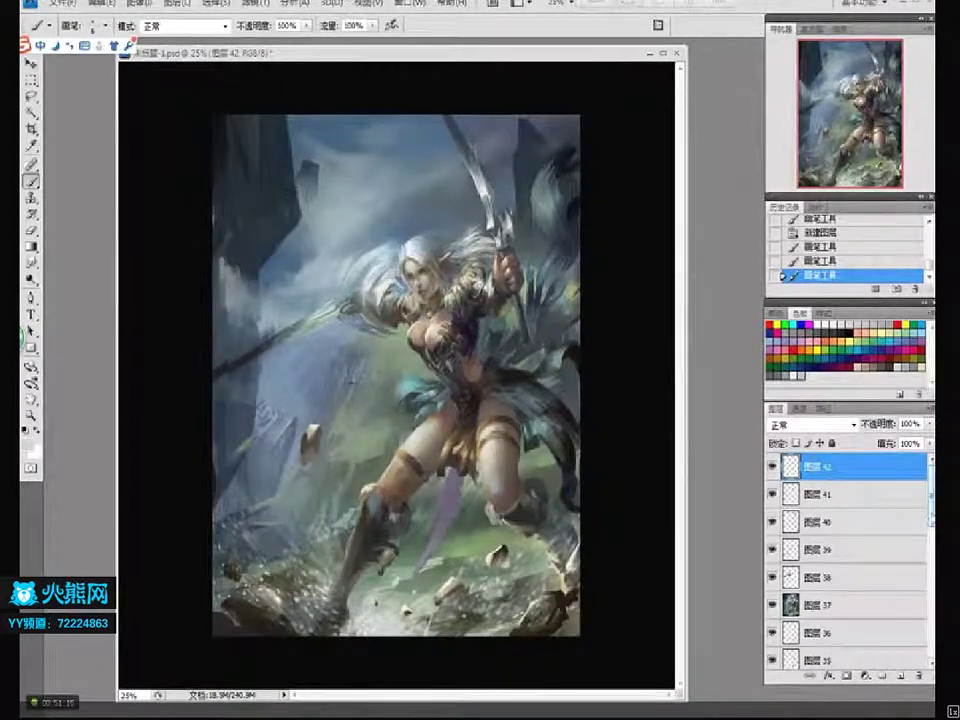
- Merge all layers above the background into one and duplicate the merged layer
{"action": "left_click_drag", "start_coordinate": [931, 522], "coordinate": [924, 660]}
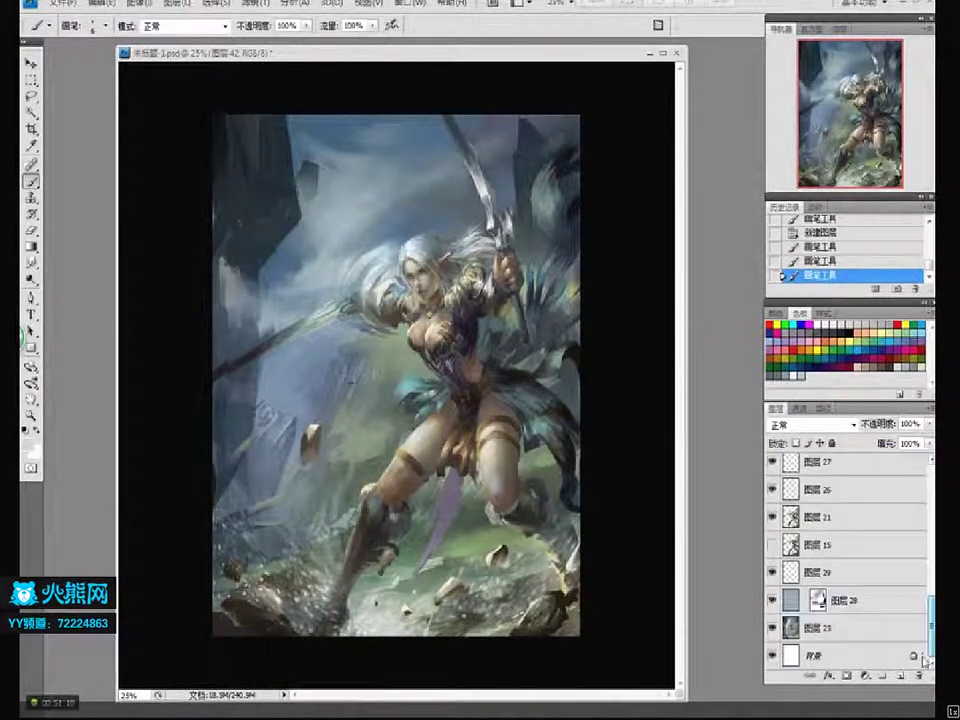
{"action": "left_click", "coordinate": [887, 631], "text": "shift"}
{"action": "key", "text": "ctrl+e"}
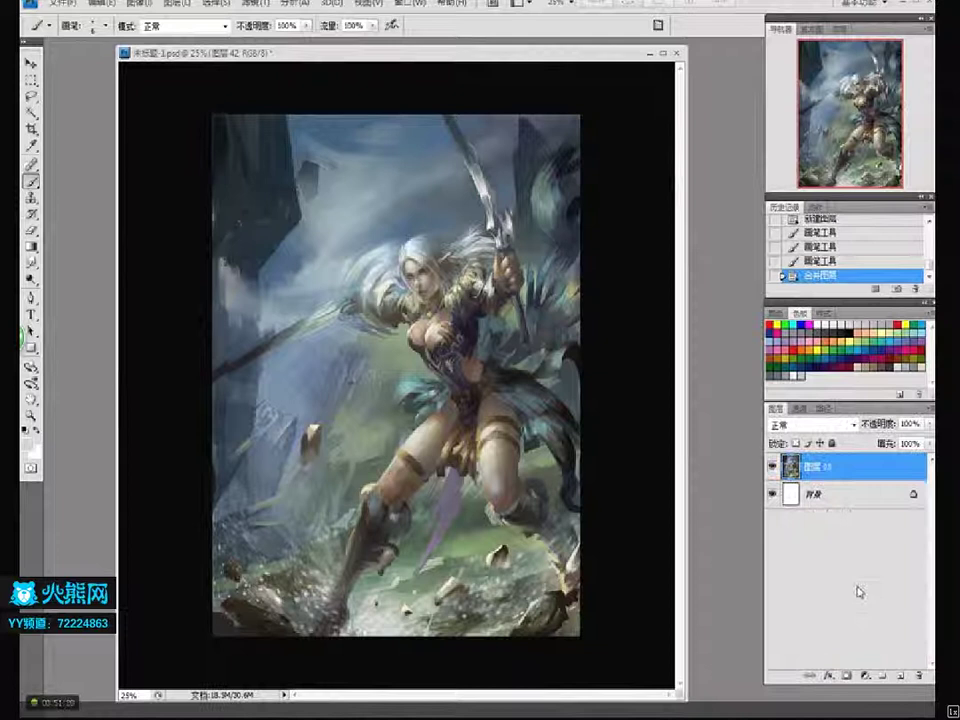
{"action": "left_click_drag", "start_coordinate": [885, 480], "coordinate": [900, 676]}
- Apply Brightness/Contrast to the duplicated layer with brightness 11 and contrast 11
{"action": "left_click", "coordinate": [137, 4]}
{"action": "mouse_move", "coordinate": [185, 42]}
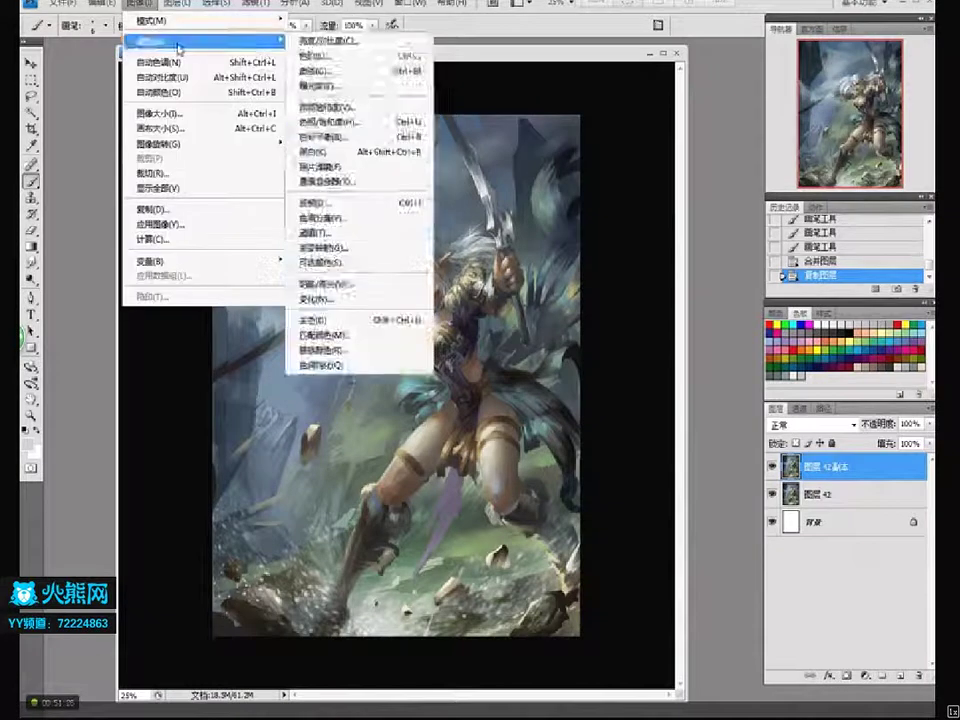
{"action": "left_click", "coordinate": [318, 42]}
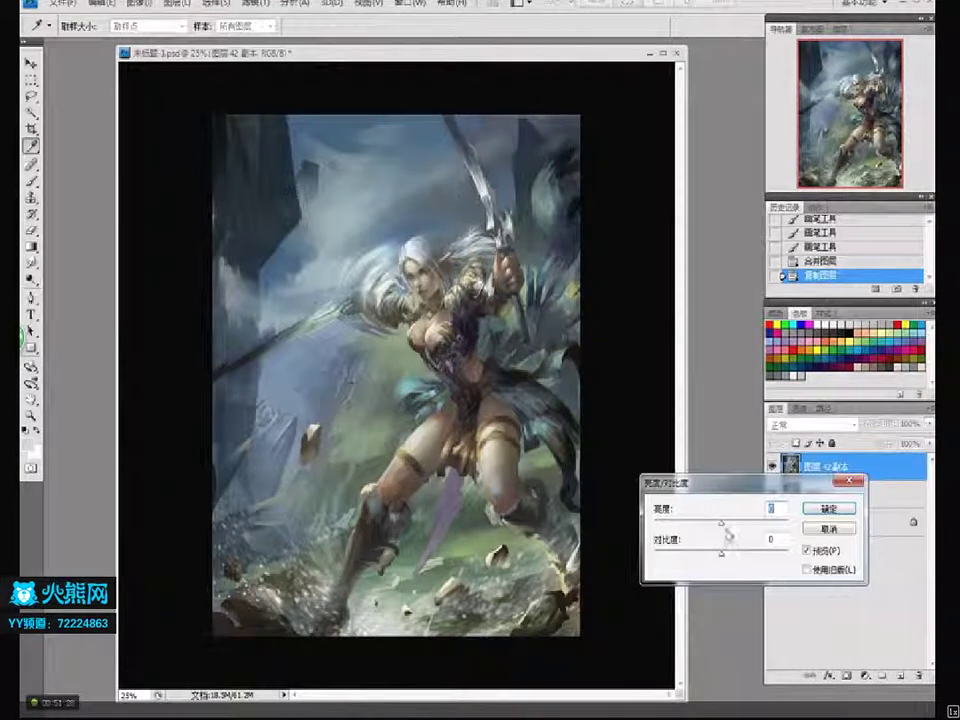
{"action": "left_click_drag", "start_coordinate": [723, 556], "coordinate": [726, 529]}
{"action": "key", "text": "Tab"}
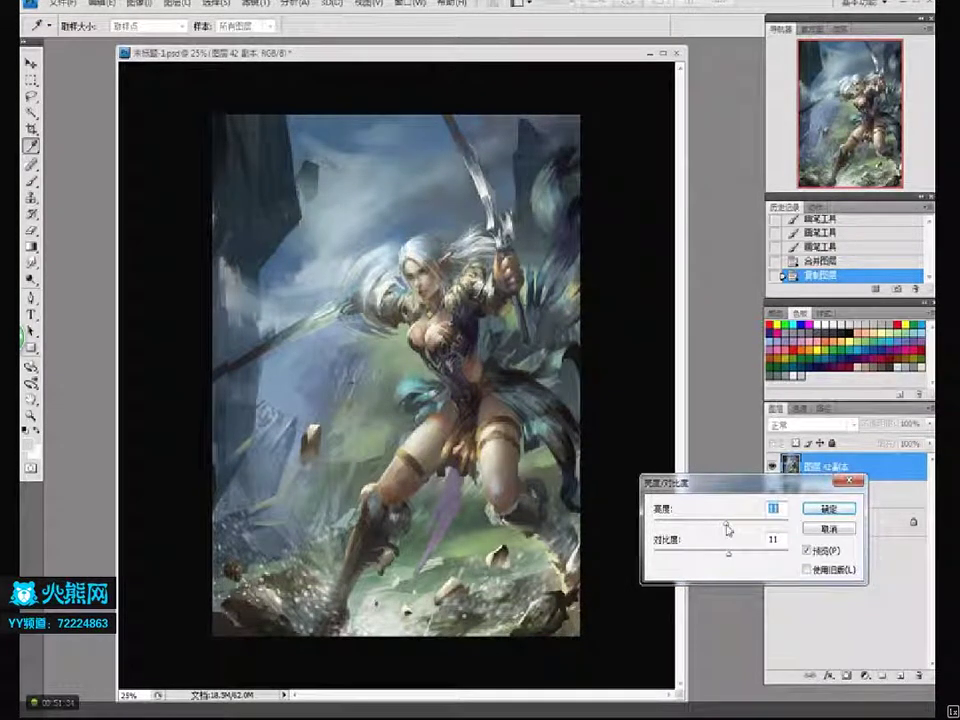
{"action": "left_click", "coordinate": [830, 509]}
- Add a new layer above the brightened copy and choose a pale grey-blue as the brush colour
{"action": "left_click", "coordinate": [899, 676]}
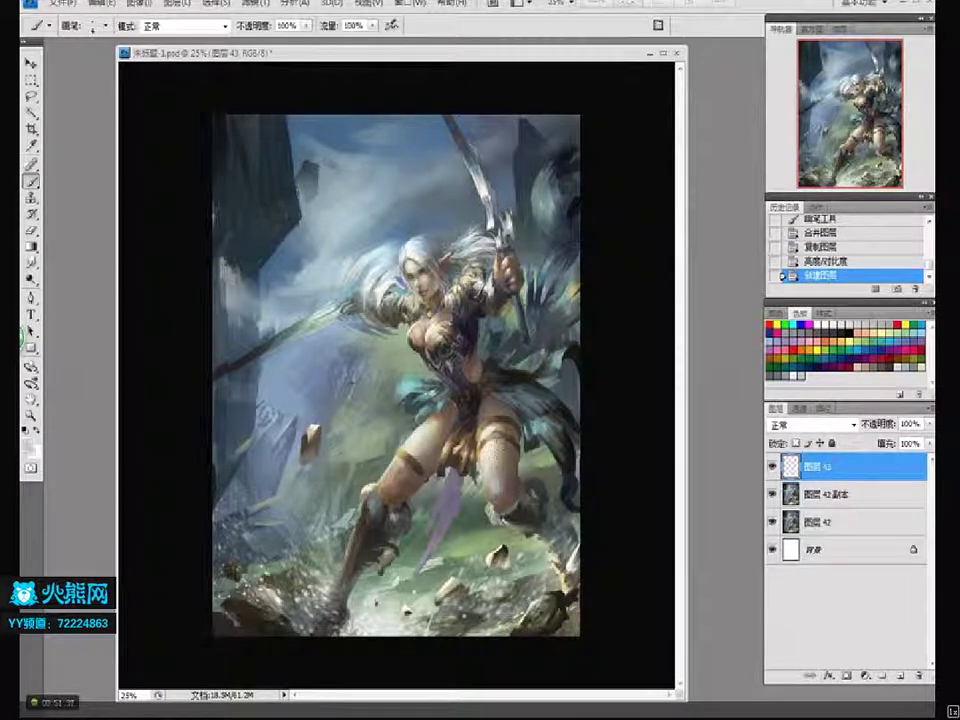
{"action": "left_click", "coordinate": [25, 446]}
{"action": "left_click", "coordinate": [409, 315]}
{"action": "left_click", "coordinate": [261, 253]}
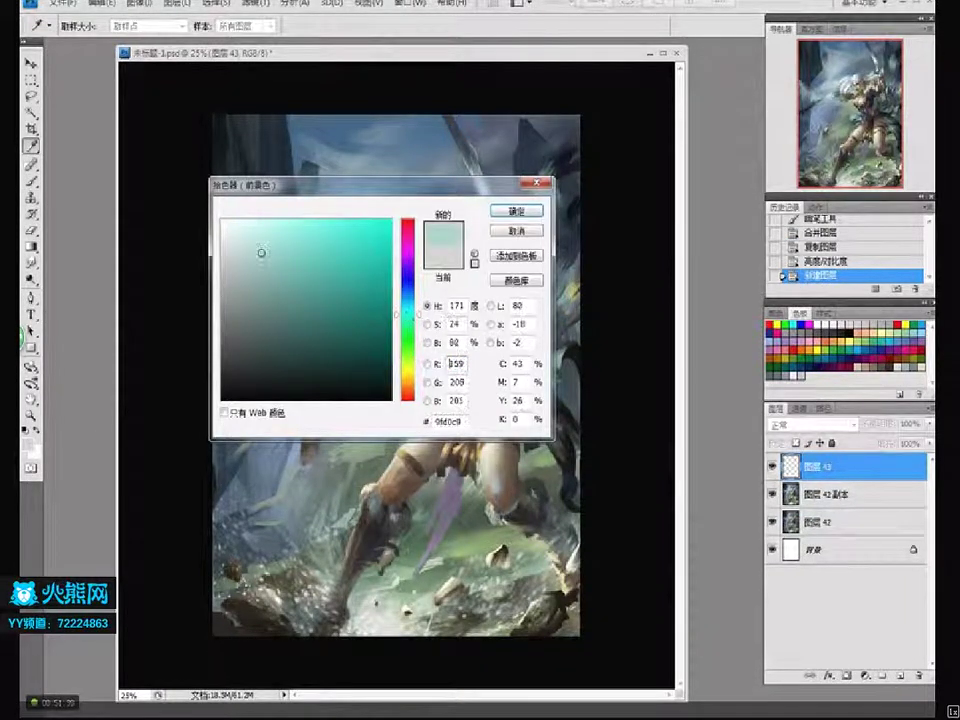
{"action": "left_click", "coordinate": [409, 306]}
{"action": "key", "text": "Return"}
{"action": "key", "text": "b"}
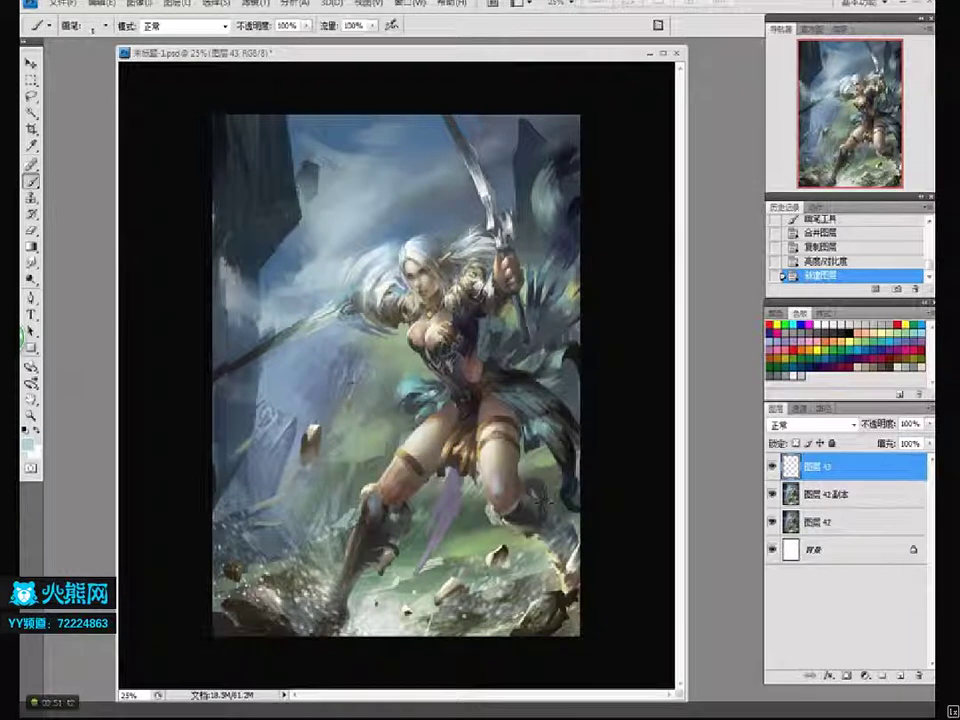
- Paint small pale highlights on the rear boot below the bent knee
{"action": "key", "text": "bracketright"}
{"action": "key", "text": "bracketright"}
{"action": "left_click_drag", "start_coordinate": [549, 500], "coordinate": [547, 491]}
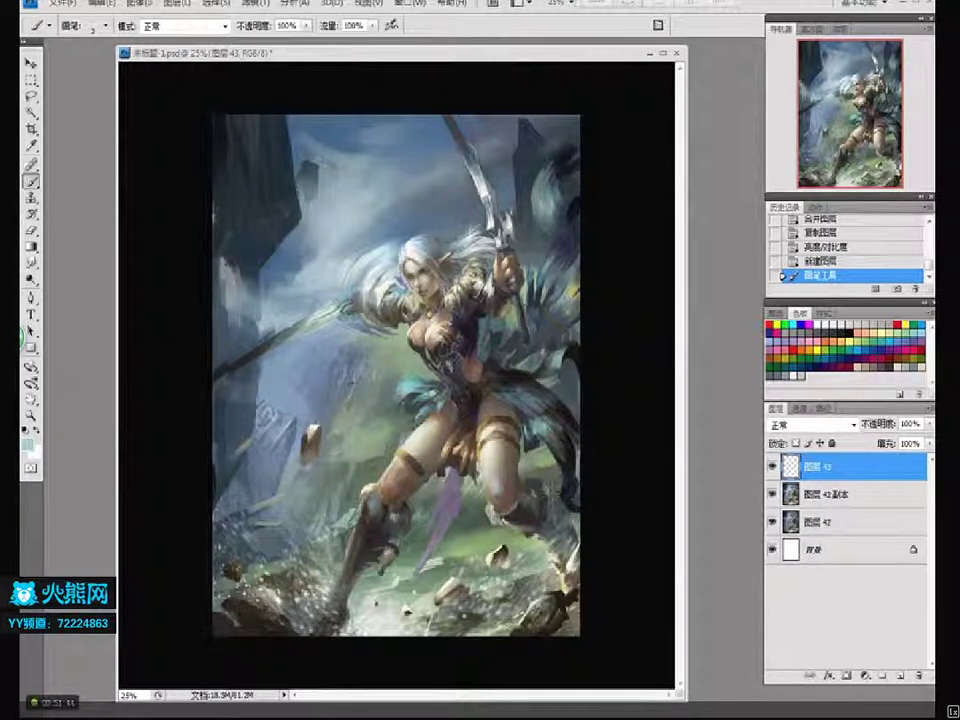
{"action": "left_click", "coordinate": [410, 372]}
{"action": "left_click", "coordinate": [415, 377]}
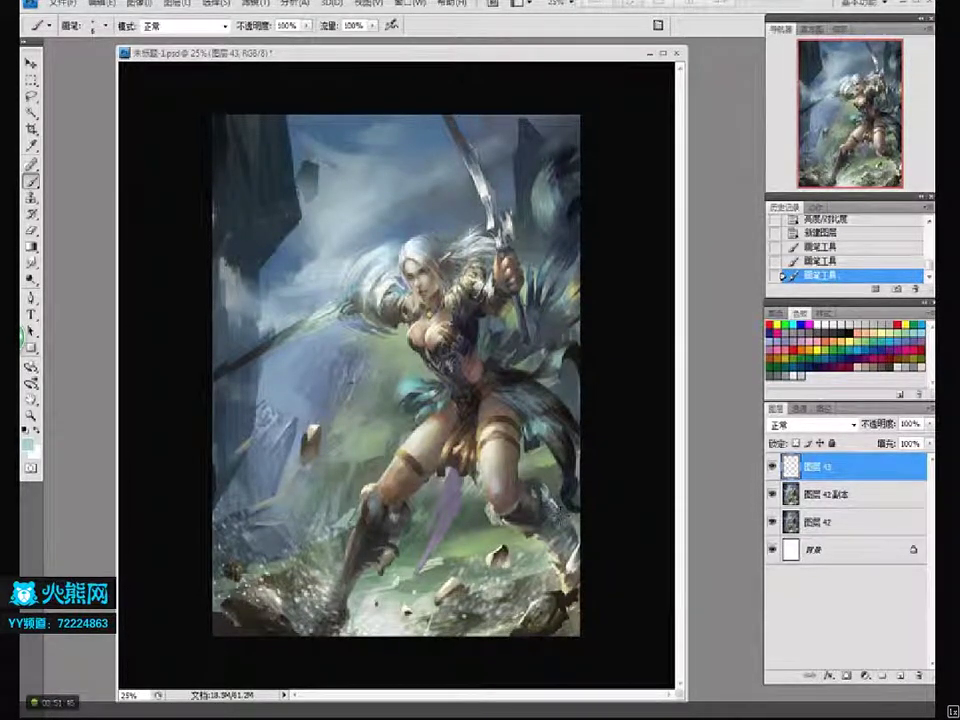
{"action": "left_click", "coordinate": [410, 372]}
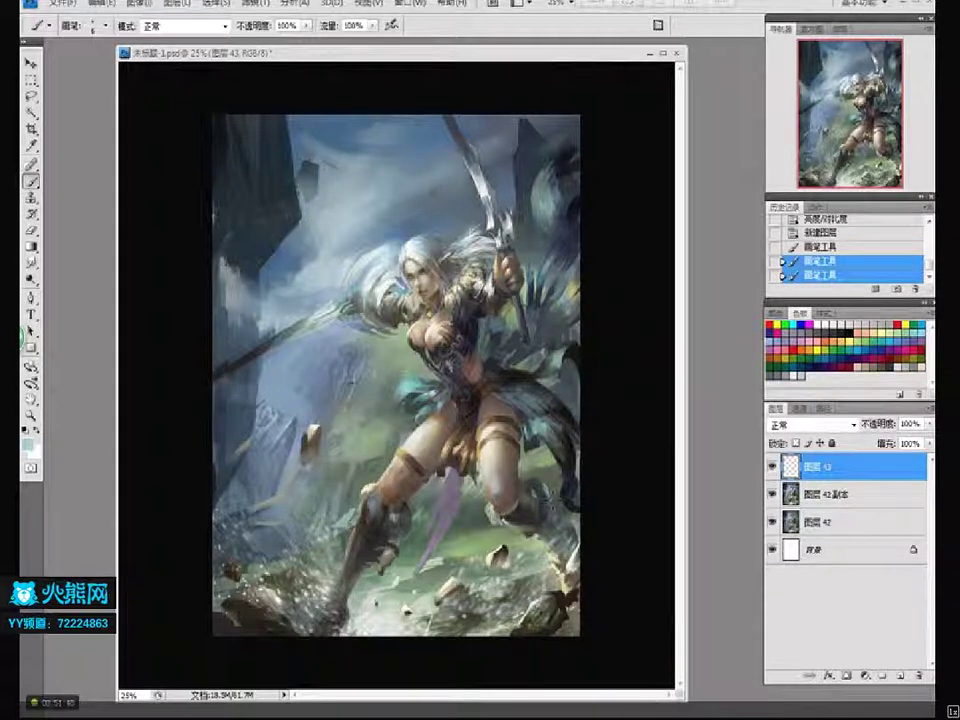
{"action": "left_click", "coordinate": [410, 368]}
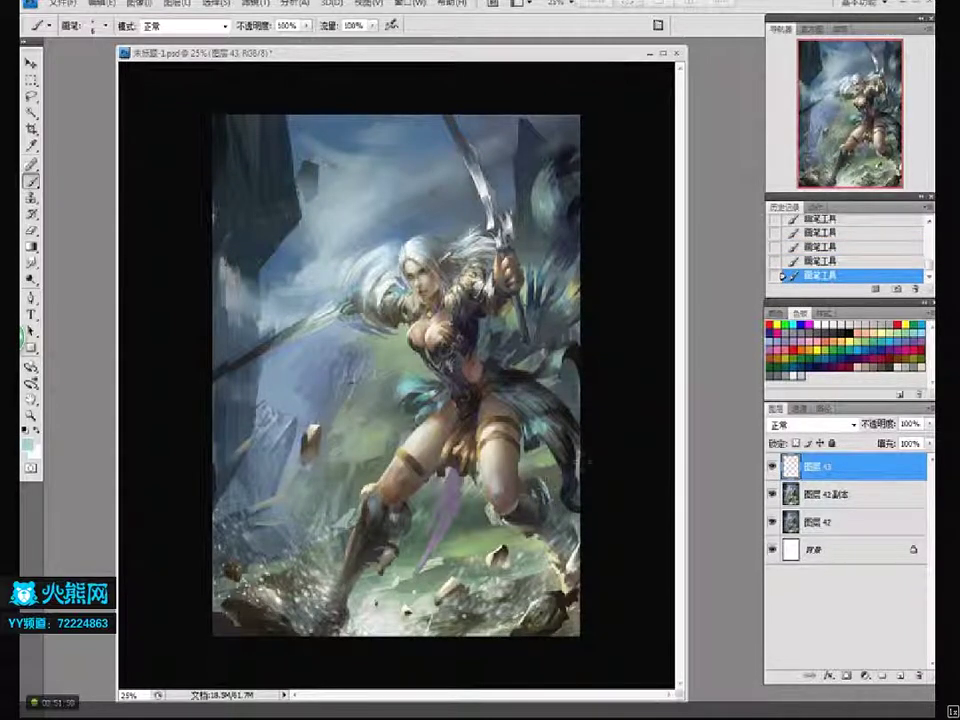
- Brush pale strokes over the skirt's dark trailing end with a larger brush and trim them with a 125 px eraser
{"action": "key", "text": "]"}
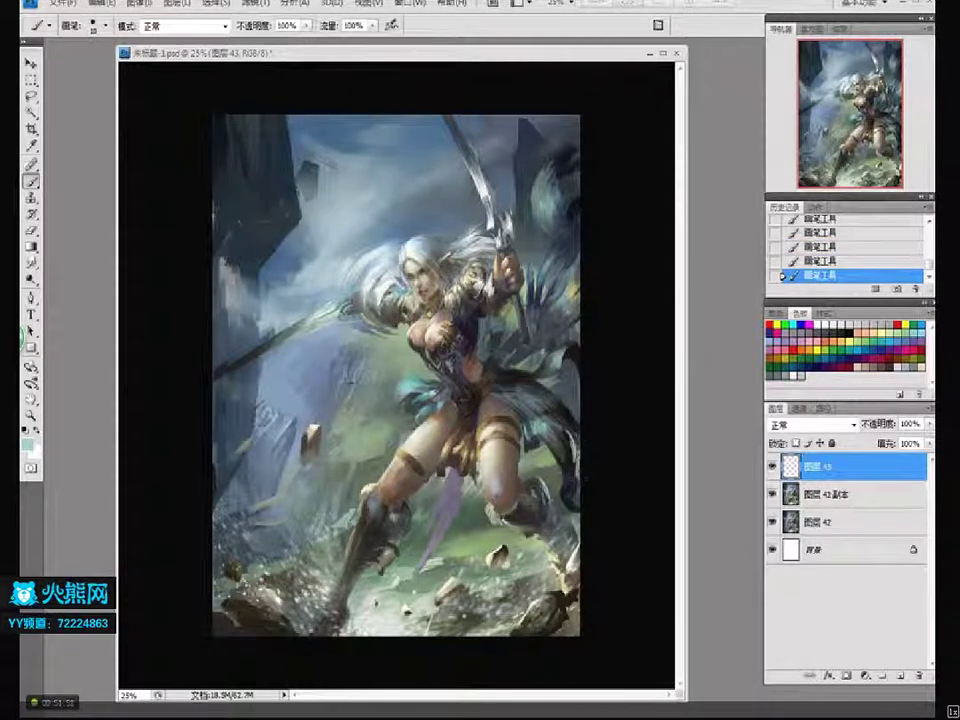
{"action": "key", "text": "]"}
{"action": "key", "text": "e"}
{"action": "left_click_drag", "start_coordinate": [580, 450], "coordinate": [573, 436]}
{"action": "left_click_drag", "start_coordinate": [571, 436], "coordinate": [566, 412]}
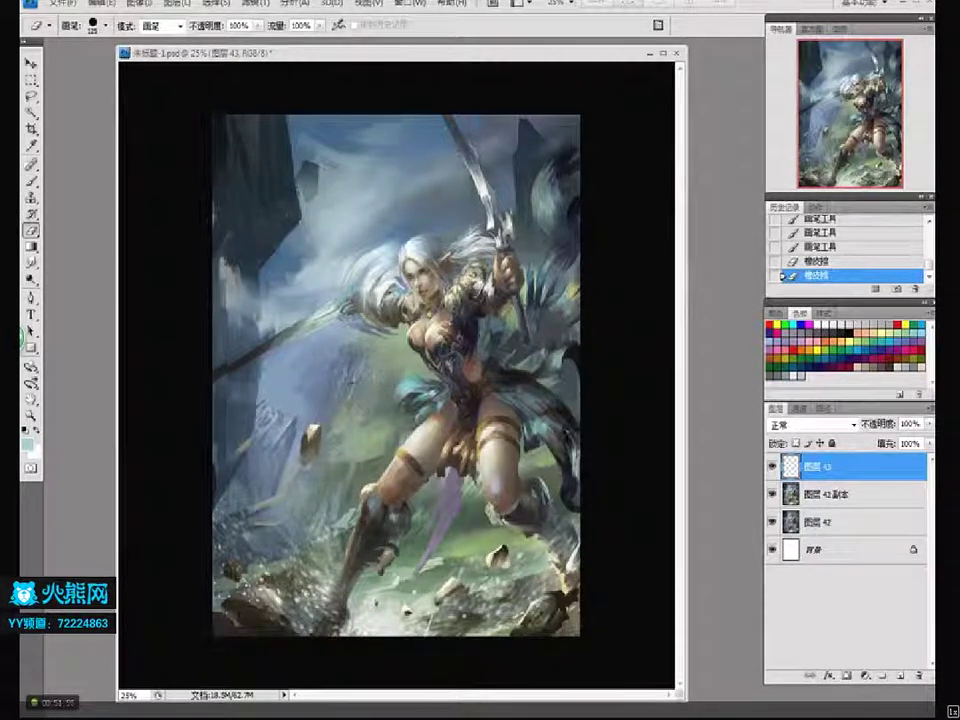
{"action": "key", "text": "b"}
{"action": "left_click", "coordinate": [557, 401]}
{"action": "left_click", "coordinate": [560, 405]}
{"action": "left_click", "coordinate": [575, 422]}
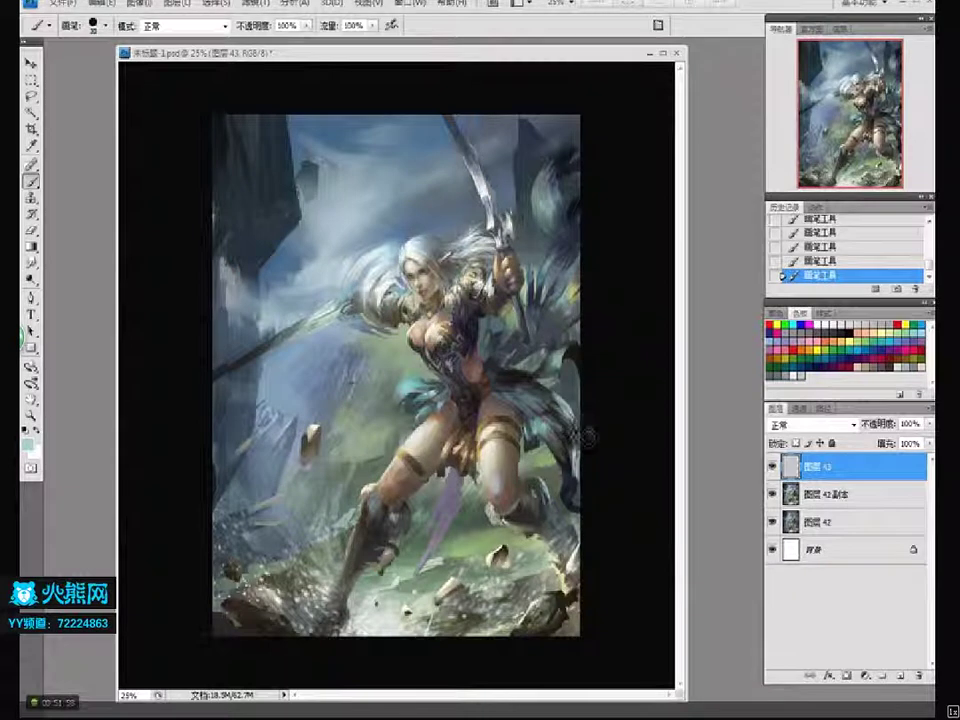
{"action": "key", "text": "e"}
{"action": "left_click_drag", "start_coordinate": [580, 430], "coordinate": [572, 410]}
{"action": "left_click_drag", "start_coordinate": [582, 434], "coordinate": [577, 404]}
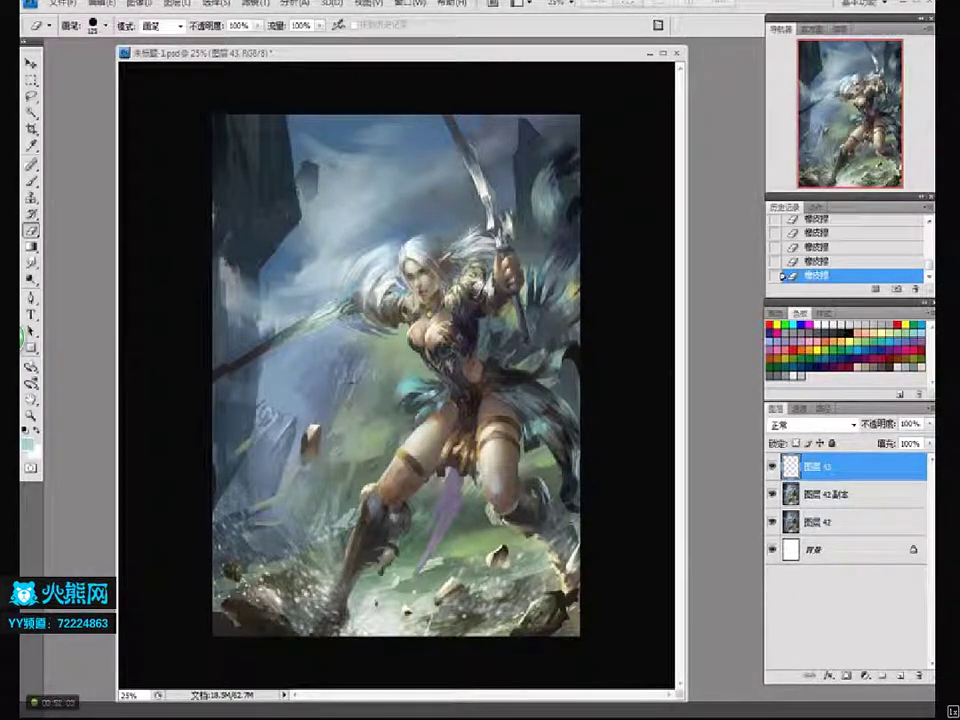
- Paint sampled blue-grey haze over the background between the outstretched sword arm and the teal skirt
{"action": "key", "text": "z"}
{"action": "left_click", "coordinate": [517, 384], "text": "alt"}
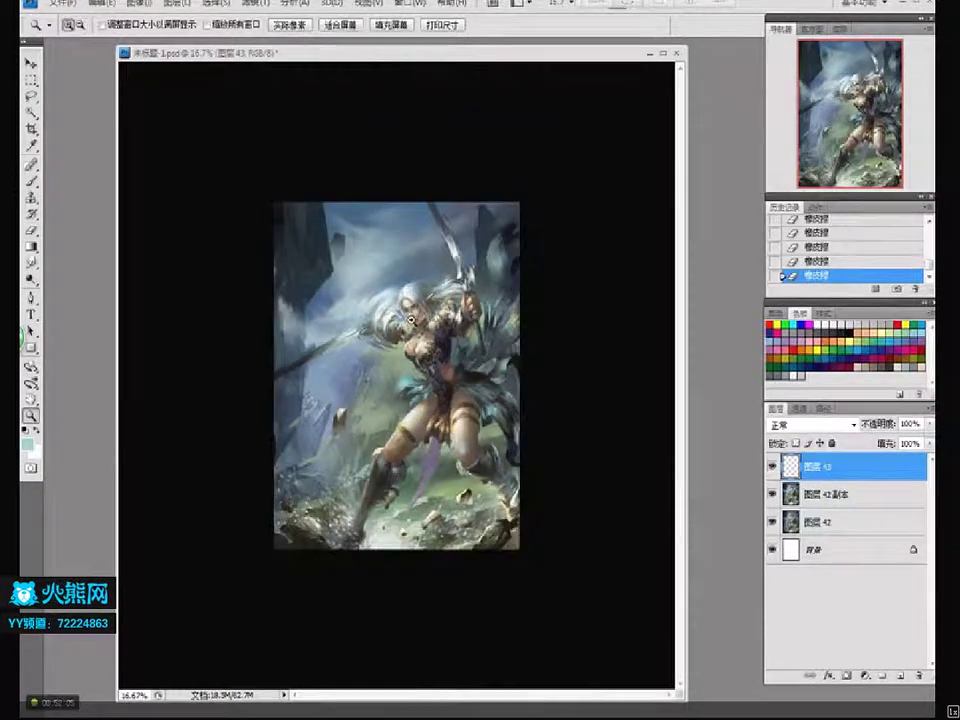
{"action": "key", "text": "b"}
{"action": "left_click", "coordinate": [375, 357], "text": "alt"}
{"action": "mouse_move", "coordinate": [370, 356]}
{"action": "left_mouse_down"}
{"action": "mouse_move", "coordinate": [360, 364]}
{"action": "mouse_move", "coordinate": [369, 376]}
{"action": "left_mouse_up"}
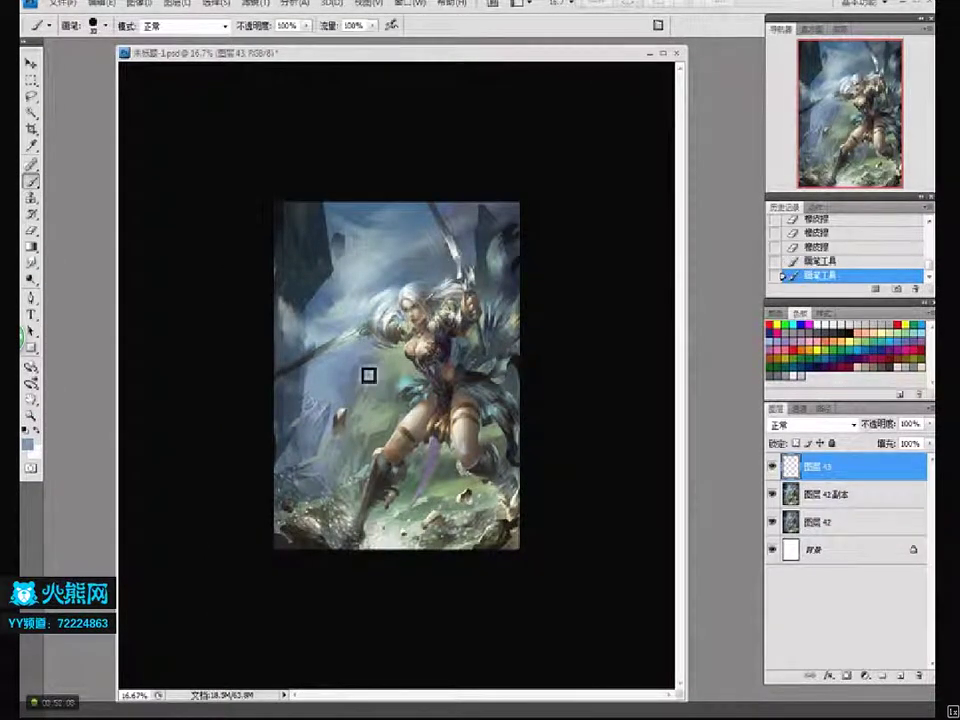
- Paint sampled greens around the purple cloth's lower end between the boots and touch up the haze below the outstretched sword arm
{"action": "key", "text": "z"}
{"action": "left_click", "coordinate": [478, 476]}
{"action": "key", "text": "b"}
{"action": "left_click", "coordinate": [425, 569], "text": "alt"}
{"action": "mouse_move", "coordinate": [409, 591]}
{"action": "left_mouse_down"}
{"action": "mouse_move", "coordinate": [447, 555]}
{"action": "mouse_move", "coordinate": [421, 579]}
{"action": "left_mouse_up"}
{"action": "key", "text": "ctrl+z"}
{"action": "left_click", "coordinate": [446, 556], "text": "alt"}
{"action": "left_click_drag", "start_coordinate": [445, 534], "coordinate": [415, 594]}
{"action": "left_click", "coordinate": [449, 538], "text": "alt"}
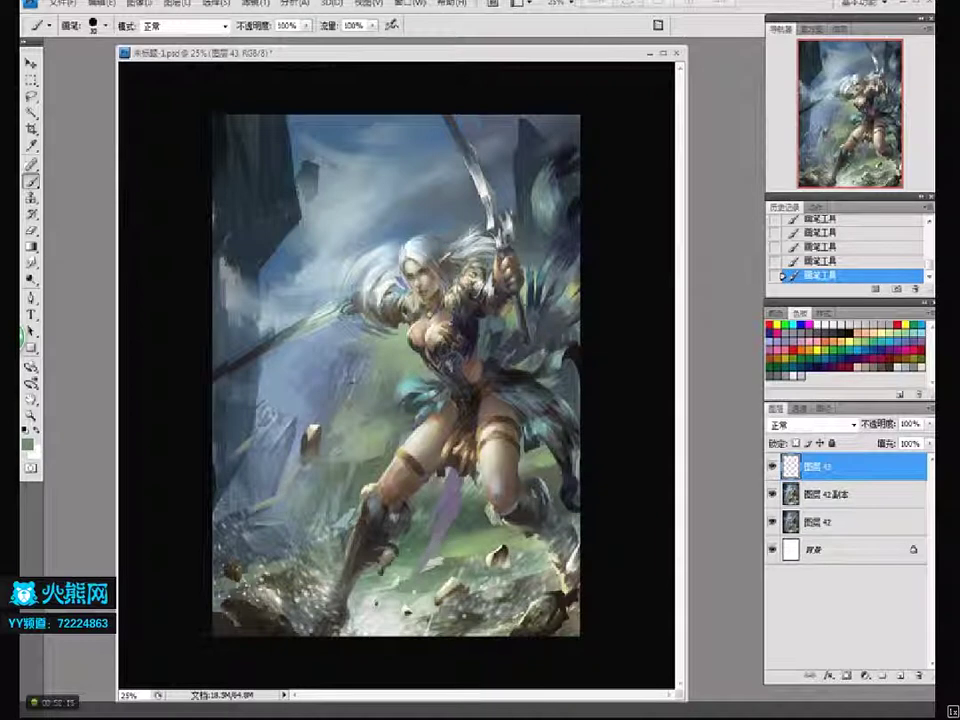
{"action": "left_click_drag", "start_coordinate": [340, 359], "coordinate": [333, 369]}
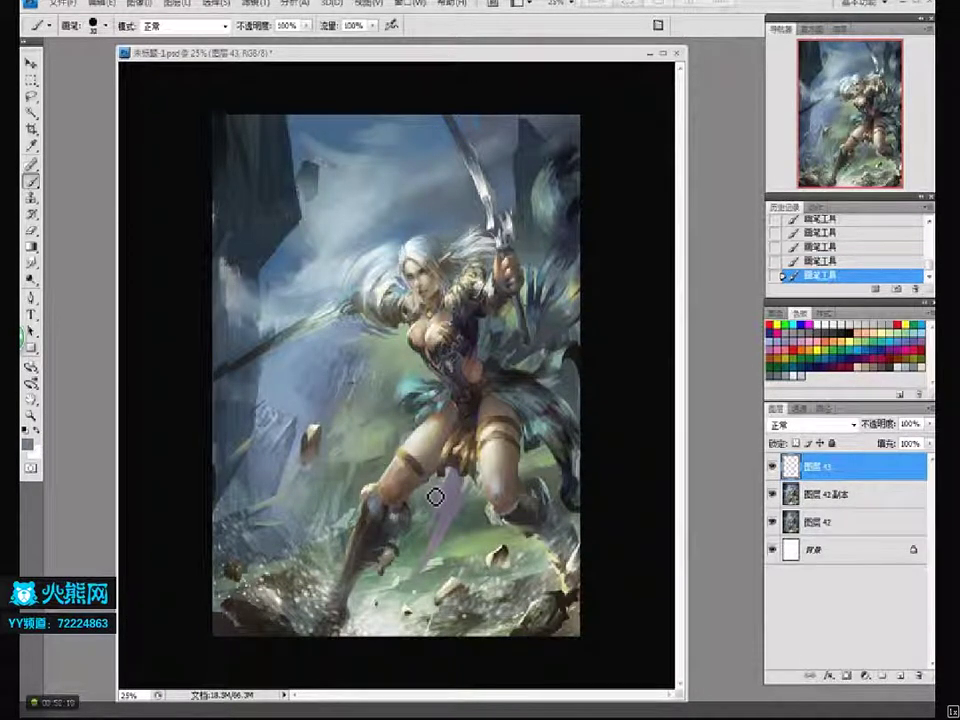
{"action": "key", "text": "z"}
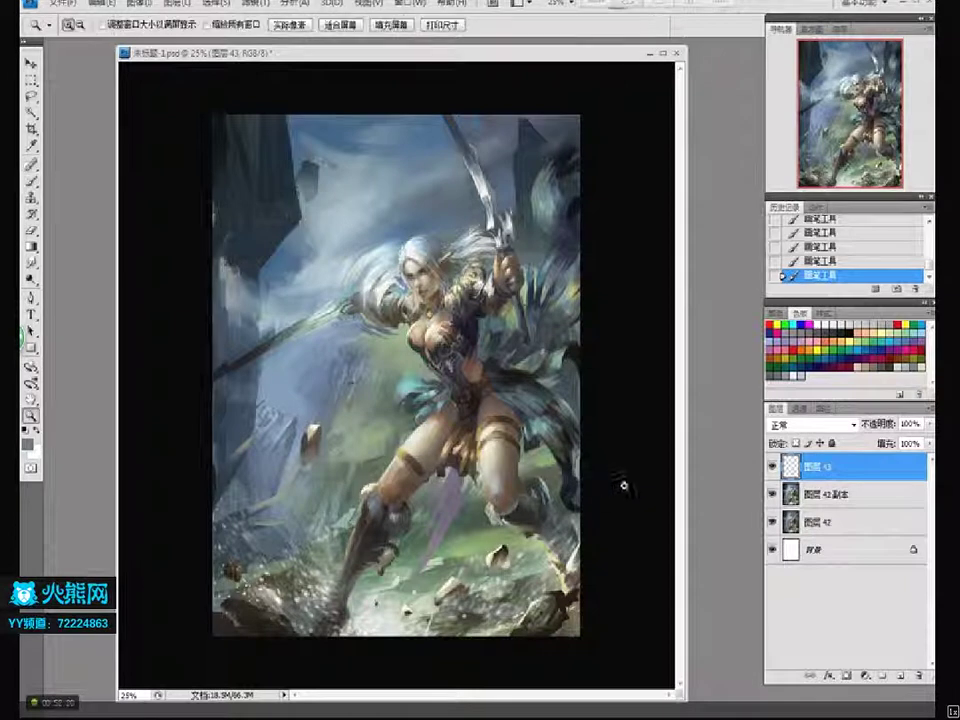
{"action": "key", "text": "b"}
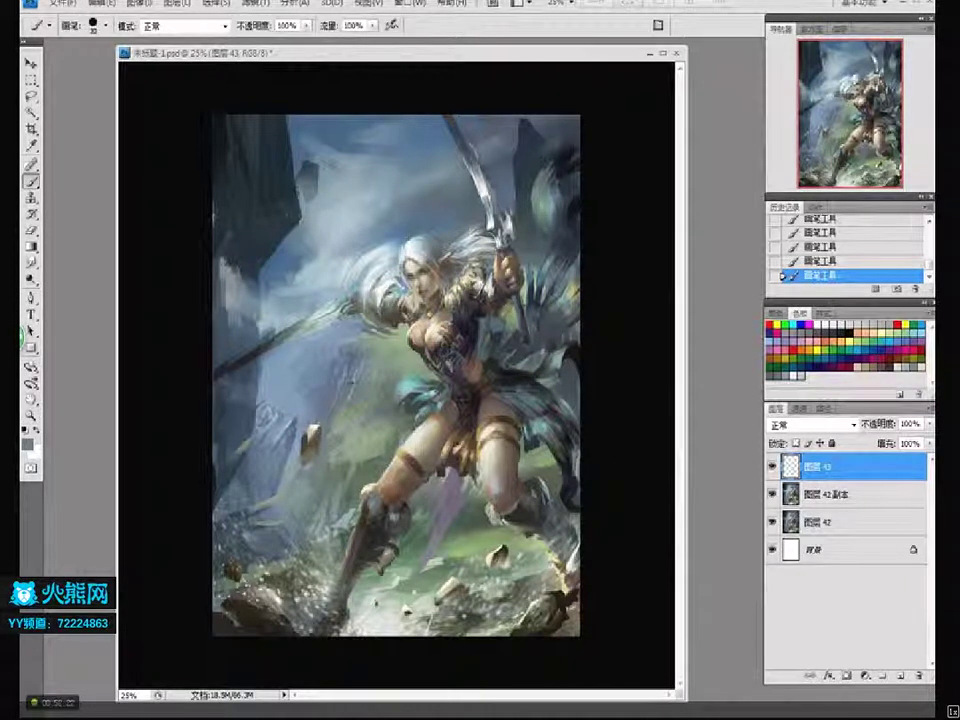
- Paint sampled tones over the gap between the waist and the raised sword arm
{"action": "left_click", "coordinate": [485, 334], "text": "alt"}
{"action": "left_click", "coordinate": [481, 337], "text": "alt"}
{"action": "left_click", "coordinate": [478, 321], "text": "alt"}
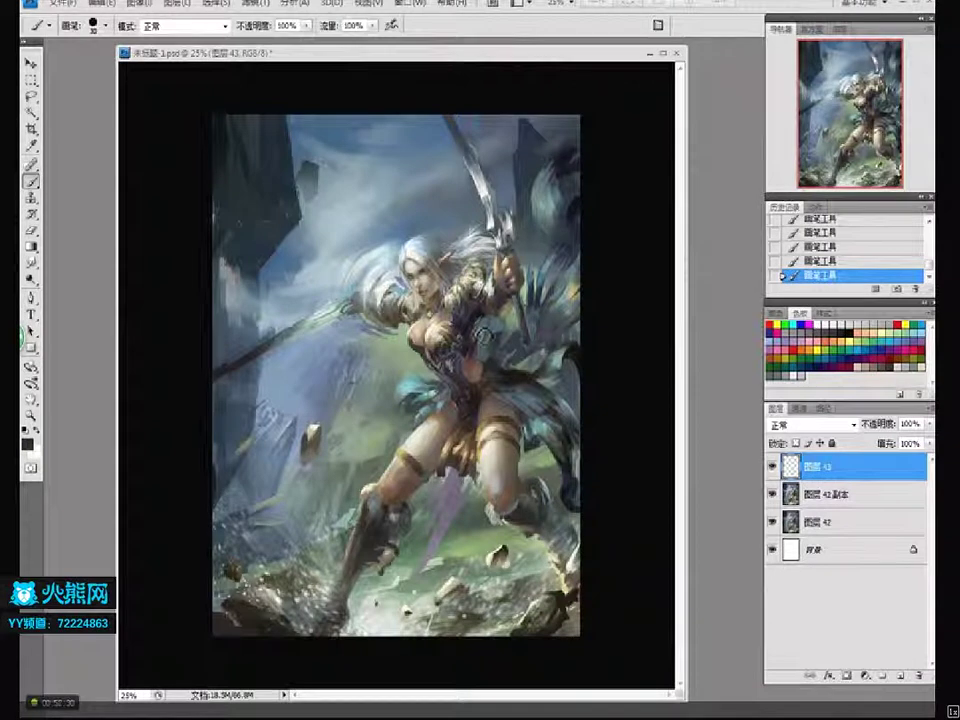
{"action": "key", "text": "z"}
{"action": "left_click", "coordinate": [572, 330], "text": "alt"}
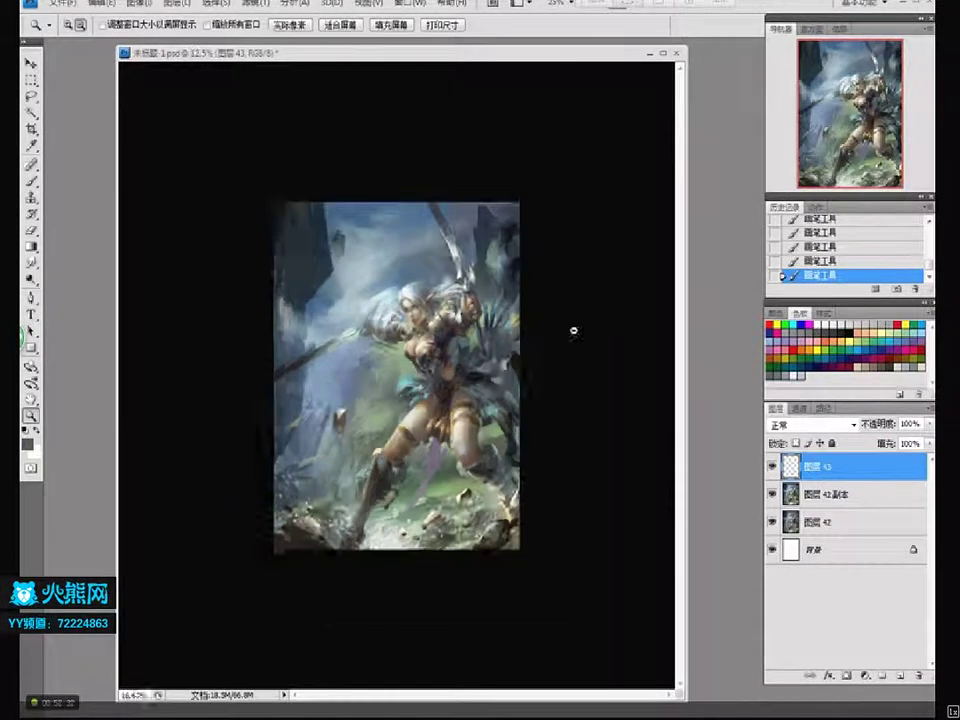
{"action": "left_click", "coordinate": [559, 375], "text": "alt"}
{"action": "left_click", "coordinate": [548, 390], "text": "alt"}
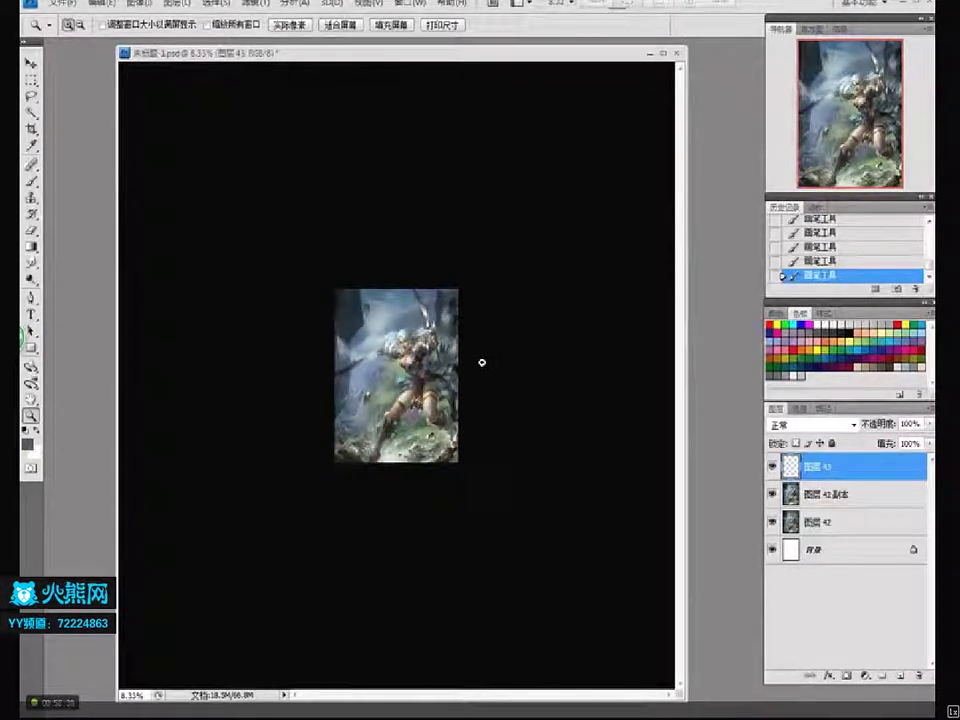
{"action": "left_click", "coordinate": [482, 362]}
{"action": "left_click", "coordinate": [482, 362]}
{"action": "left_click", "coordinate": [482, 362]}
- Reduce the brush to 15 px and add fine strokes above the teal skirt, just below the raised sword's handle
{"action": "key", "text": "b"}
{"action": "key", "text": "bracketleft"}
{"action": "key", "text": "bracketleft"}
{"action": "key", "text": "bracketleft"}
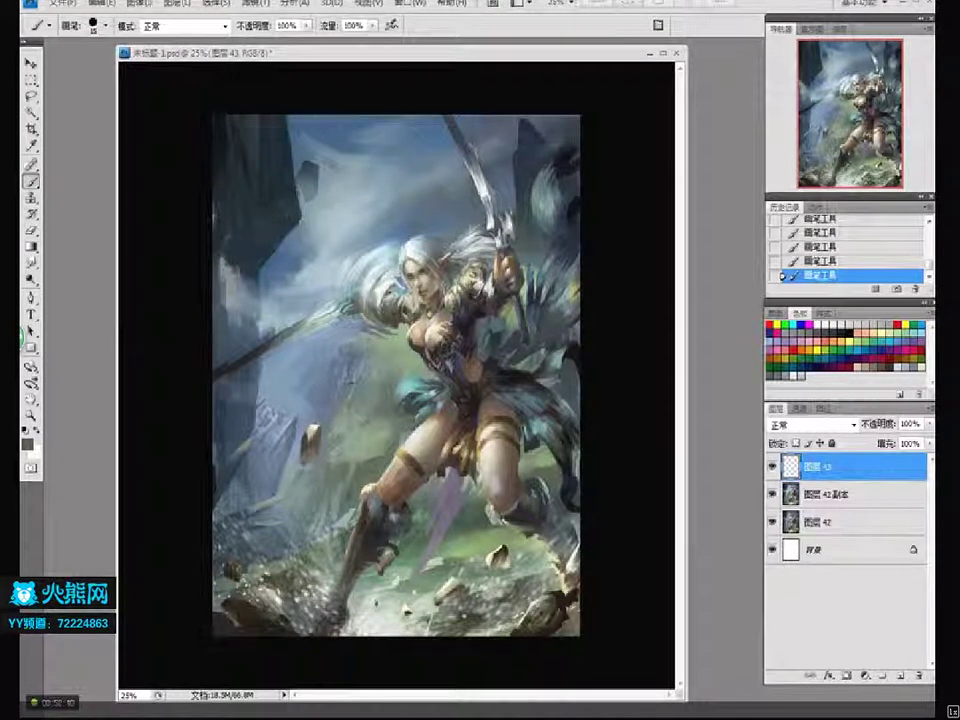
{"action": "key", "text": "ctrl+z"}
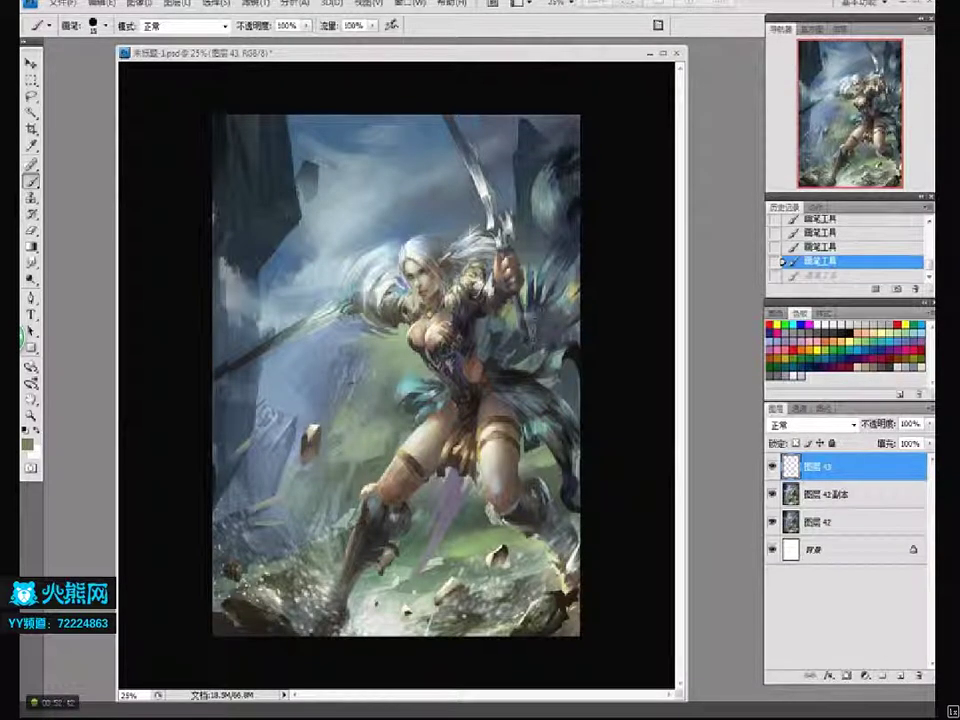
{"action": "left_click_drag", "start_coordinate": [533, 341], "coordinate": [533, 352]}
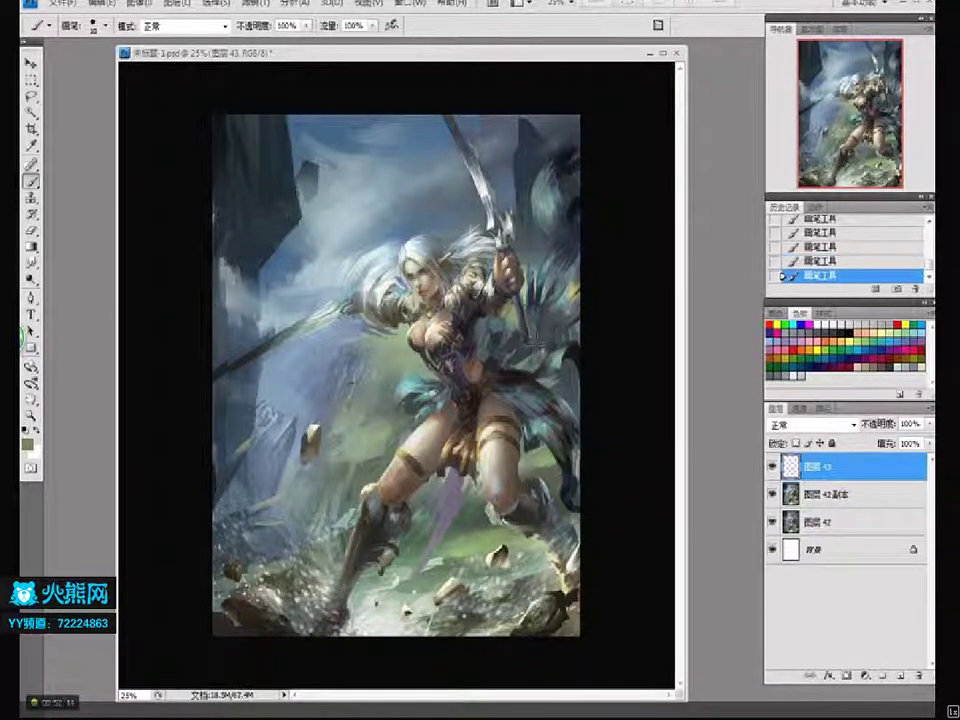
- Paint small strokes with a 9 px brush along the skirt's edge beside the rear thigh and sample a dark tone there
{"action": "key", "text": "["}
{"action": "key", "text": "ctrl+space"}
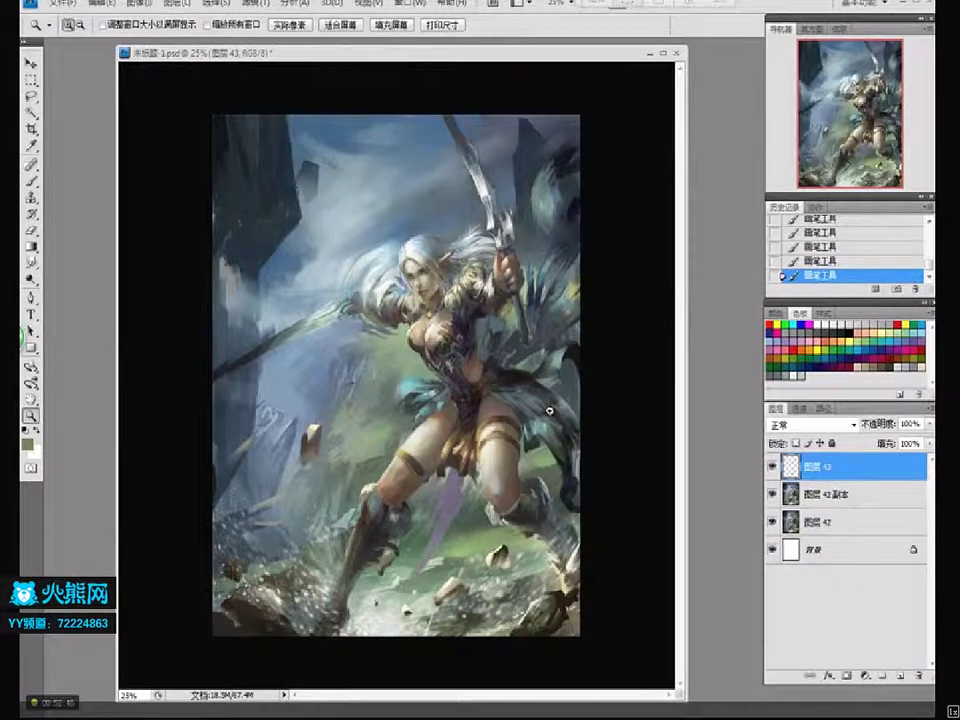
{"action": "left_click", "coordinate": [550, 411], "text": "ctrl"}
{"action": "mouse_move", "coordinate": [570, 465]}
{"action": "left_mouse_down"}
{"action": "mouse_move", "coordinate": [564, 490]}
{"action": "mouse_move", "coordinate": [567, 476]}
{"action": "left_mouse_up"}
{"action": "key", "text": "ctrl+z"}
{"action": "left_click", "coordinate": [594, 521], "text": "alt"}
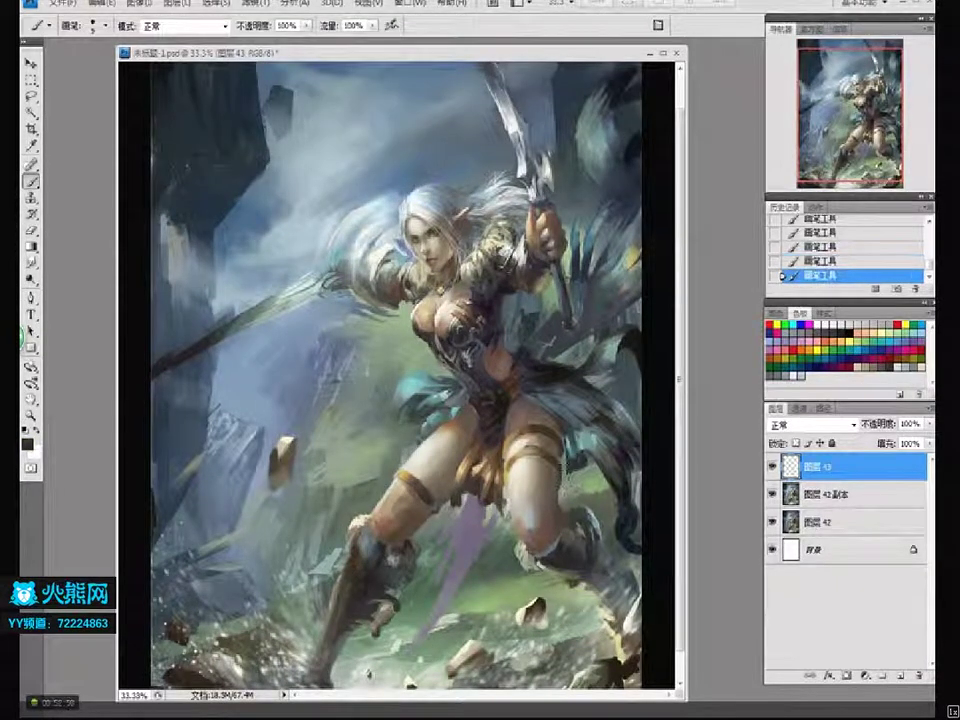
- Refine the dark cloth at the hips below the belt with small dark strokes
{"action": "key", "text": "ctrl+space"}
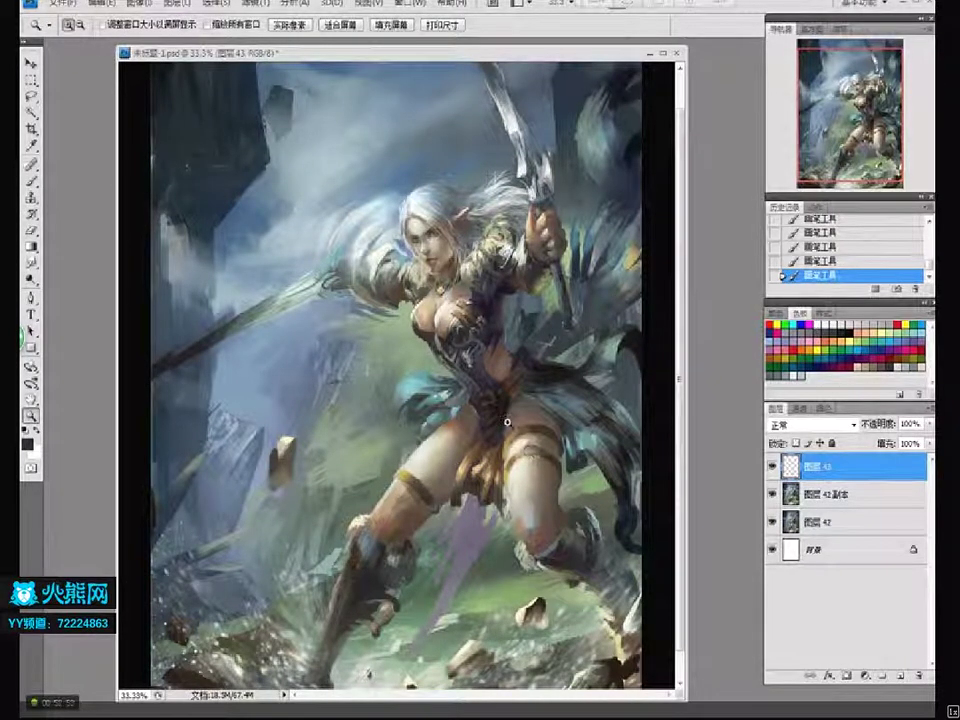
{"action": "key", "text": "b"}
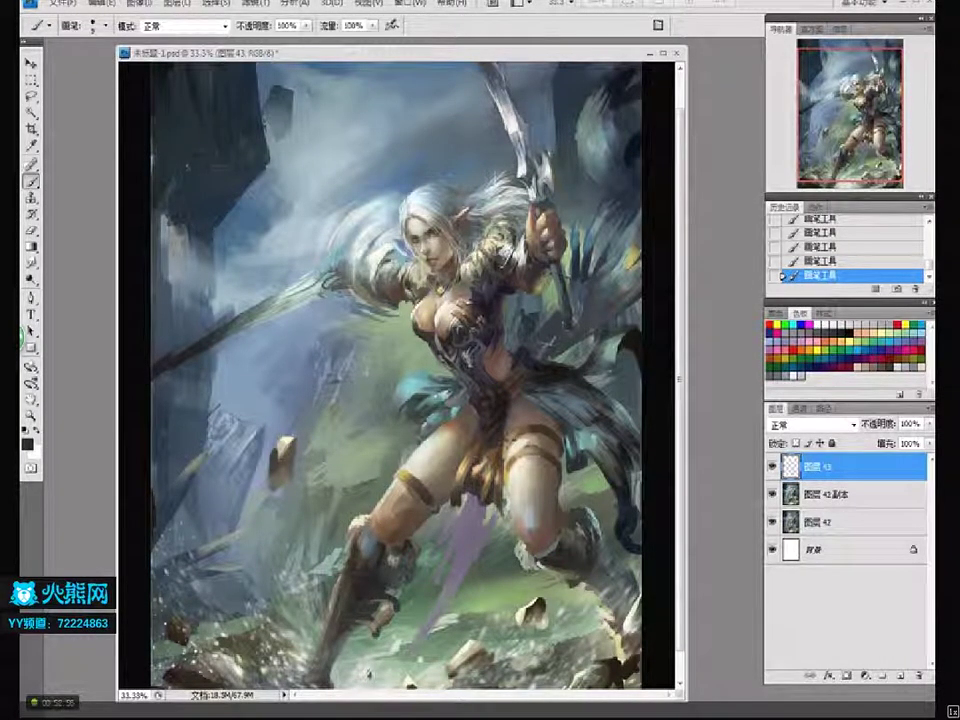
{"action": "left_click_drag", "start_coordinate": [489, 406], "coordinate": [470, 427]}
{"action": "key", "text": "ctrl+z"}
{"action": "key", "text": "ctrl+z"}
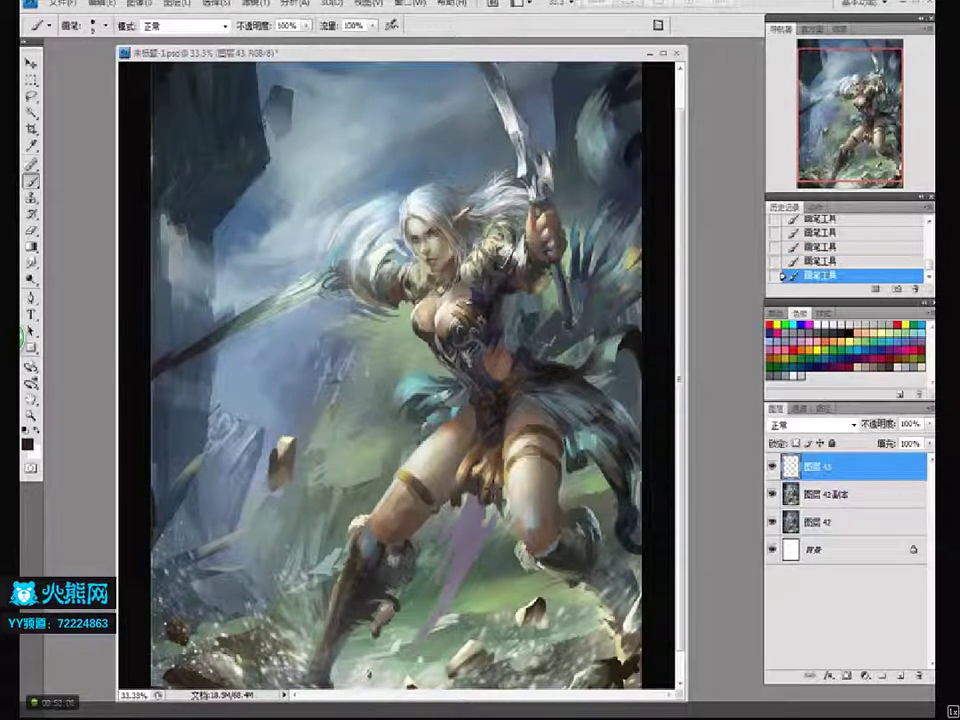
- Enlarge the brush to 60 px and paint sampled cloud tones over the sky beside the dark cliff
{"action": "left_click", "coordinate": [352, 192], "text": "alt"}
{"action": "key", "text": "bracketright"}
{"action": "key", "text": "bracketright"}
{"action": "key", "text": "bracketright"}
{"action": "left_click", "coordinate": [333, 163], "text": "alt"}
{"action": "left_click_drag", "start_coordinate": [332, 150], "coordinate": [300, 105]}
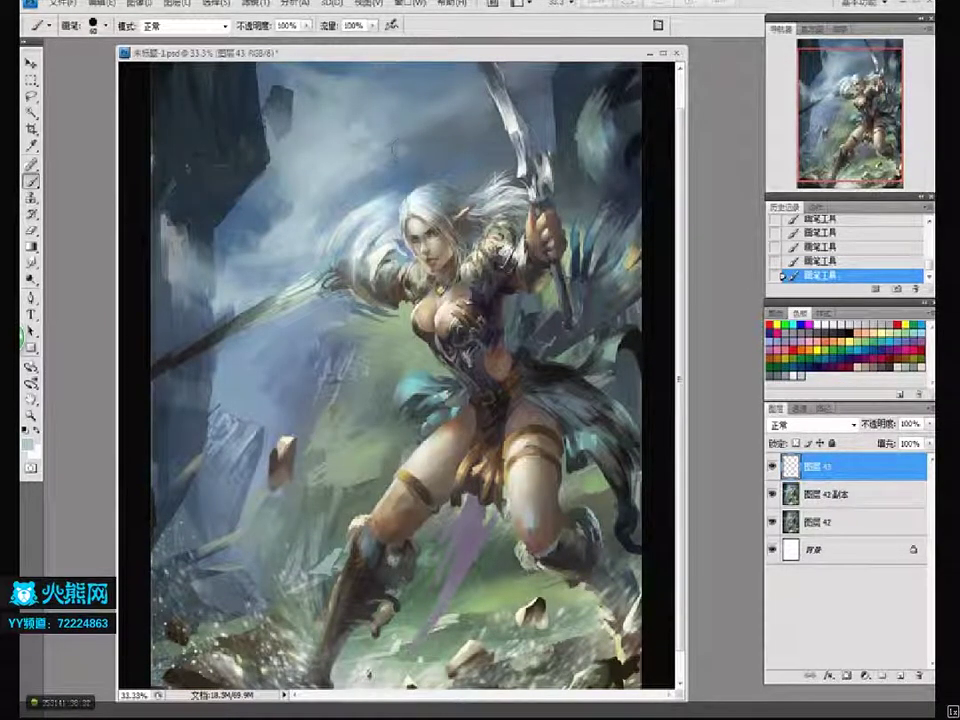
- Blend the clouds above the elf's head and flowing hair with sampled blue-grey and pale tones
{"action": "left_click", "coordinate": [400, 148], "text": "alt"}
{"action": "left_click_drag", "start_coordinate": [392, 167], "coordinate": [414, 145]}
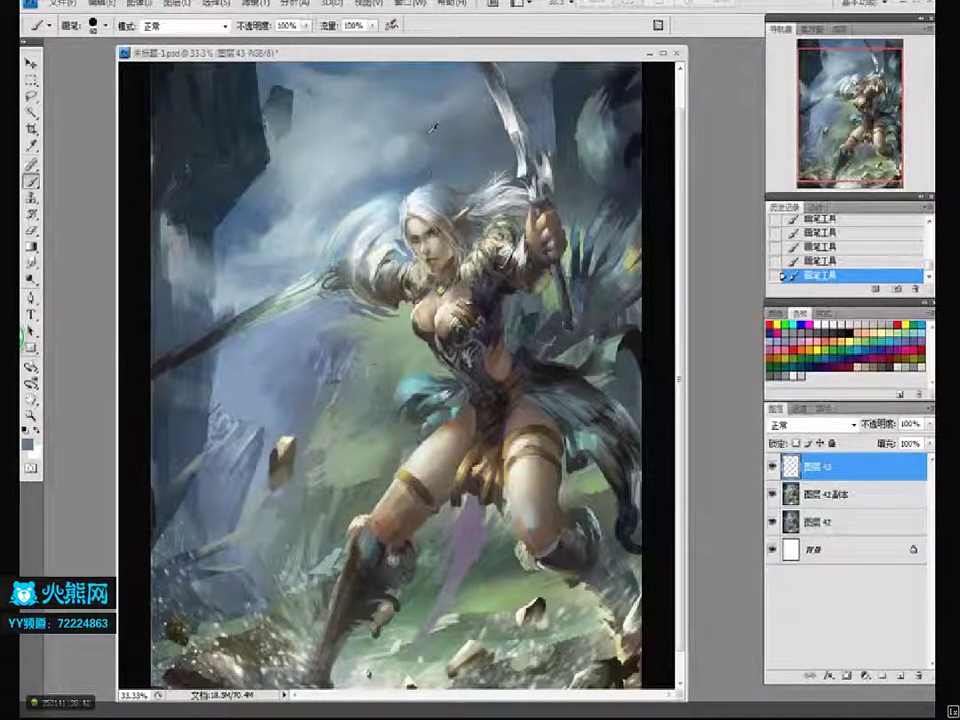
{"action": "key", "text": "ctrl+z"}
{"action": "left_click_drag", "start_coordinate": [390, 126], "coordinate": [408, 118]}
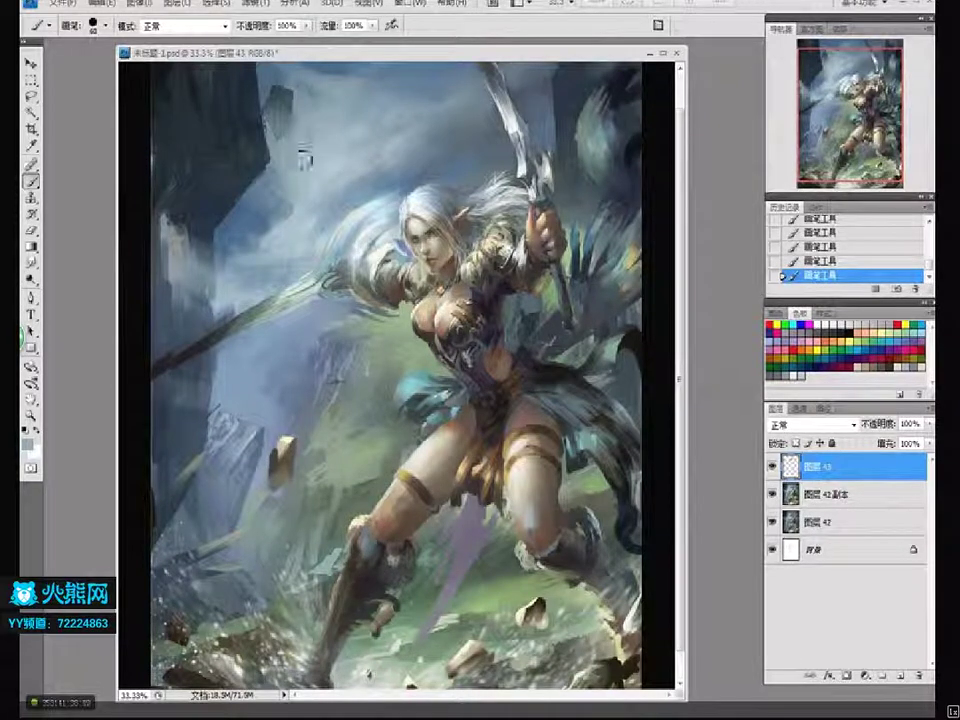
{"action": "left_click", "coordinate": [302, 188], "text": "alt"}
{"action": "left_click_drag", "start_coordinate": [302, 186], "coordinate": [378, 180]}
- Paint sampled teal over the background between the raised sword and the skirt with a 30 px brush
{"action": "key", "text": "bracketleft"}
{"action": "key", "text": "bracketleft"}
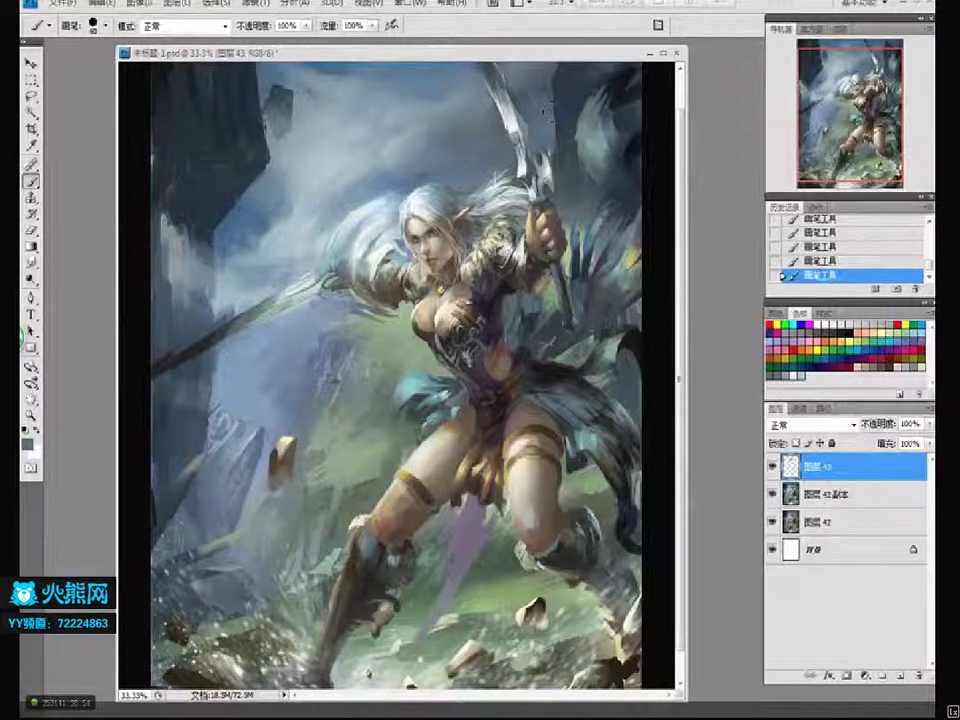
{"action": "key", "text": "ctrl+z"}
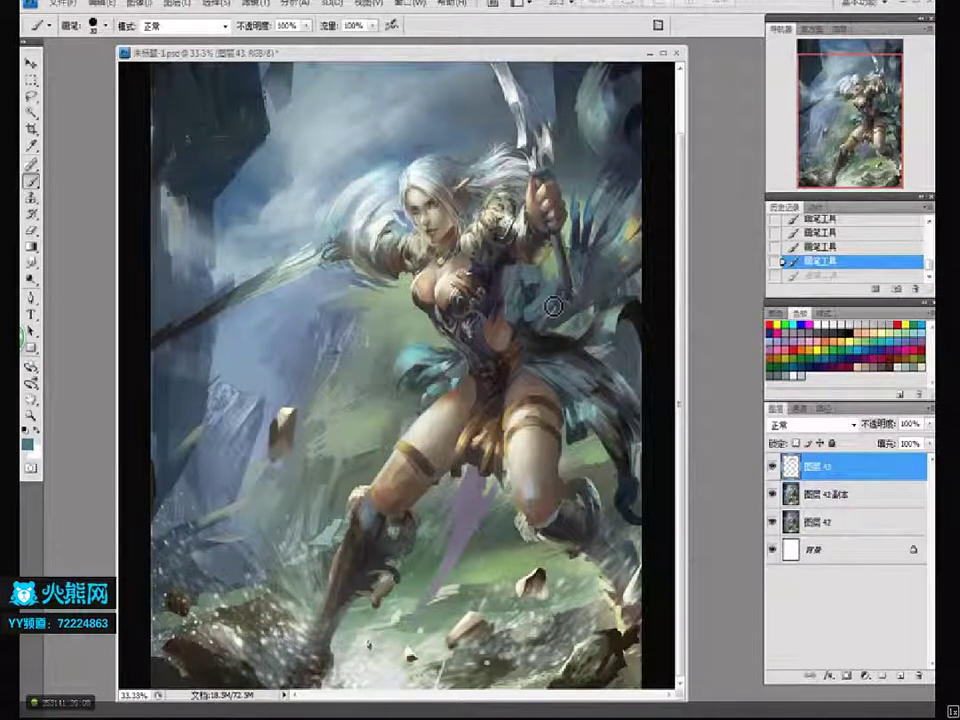
{"action": "key", "text": "ctrl+z"}
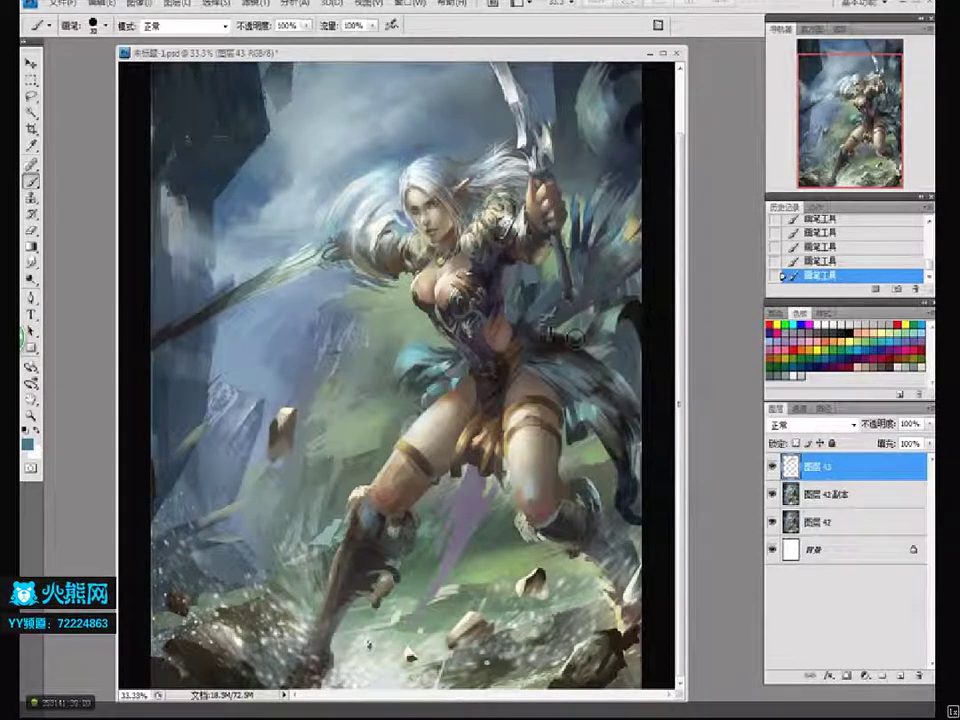
- Reduce the brush to 10 px and refine the skirt's upper edge beside the waist with dark strokes
{"action": "key", "text": "bracketleft"}
{"action": "key", "text": "bracketleft"}
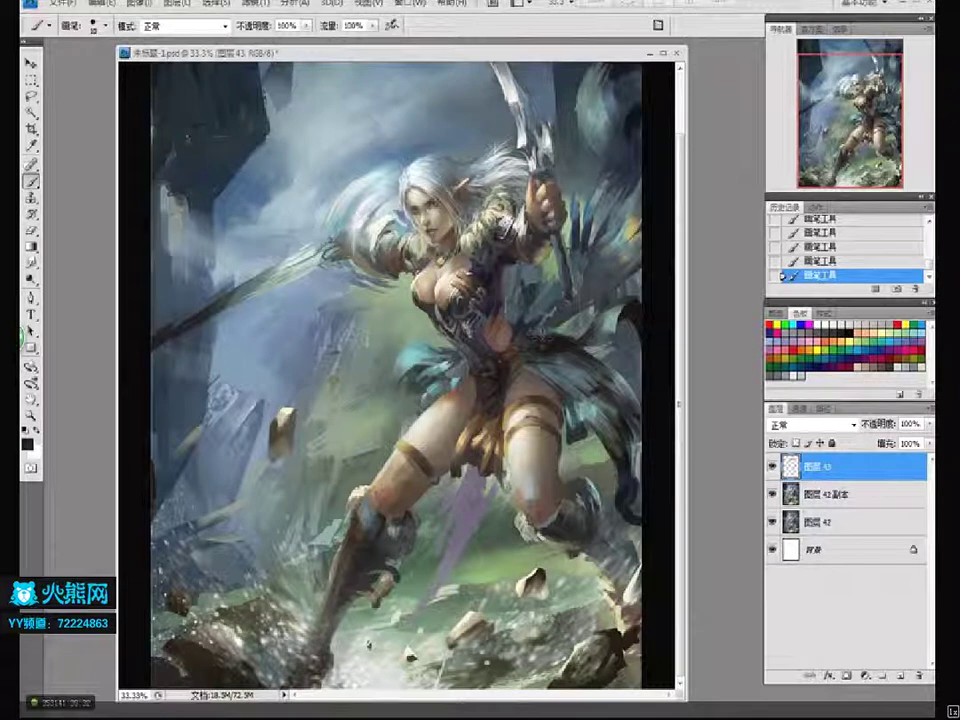
{"action": "key", "text": "ctrl+z"}
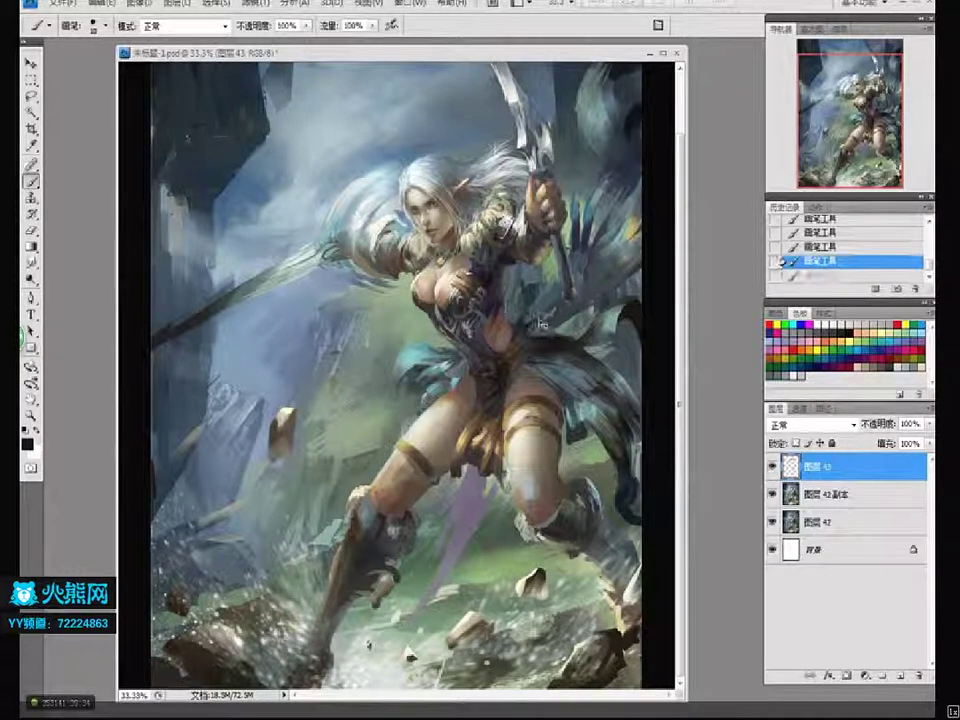
{"action": "key", "text": "ctrl+z"}
{"action": "key", "text": "ctrl+z"}
{"action": "key", "text": "ctrl+z"}
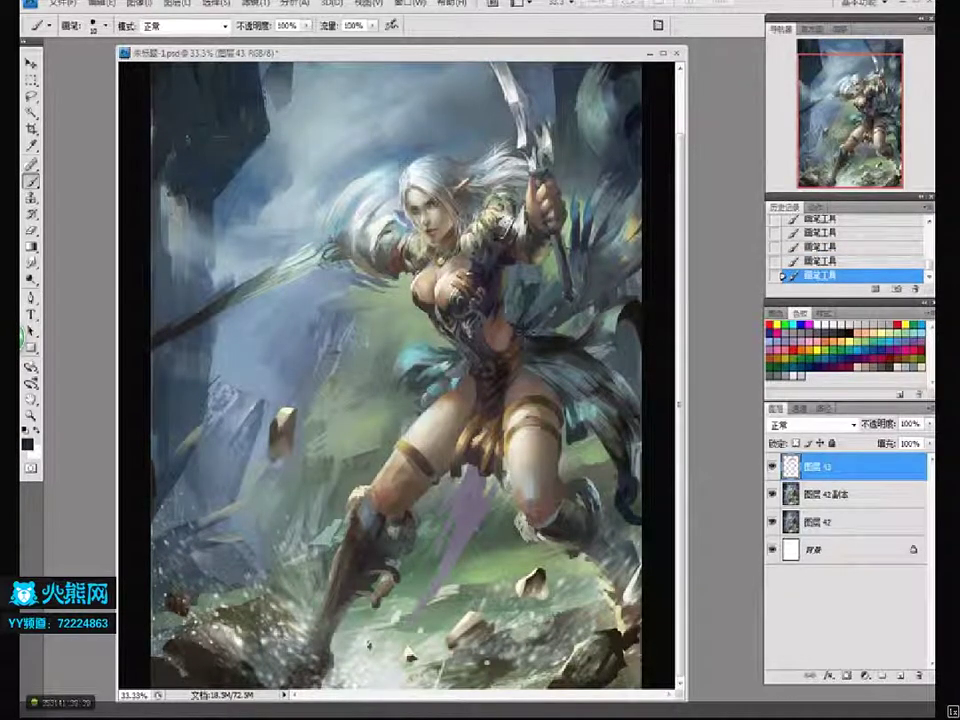
- Rework the background between the bodice and the raised sword's handle with sampled green-grey and dark strokes
{"action": "left_click", "coordinate": [519, 290], "text": "alt"}
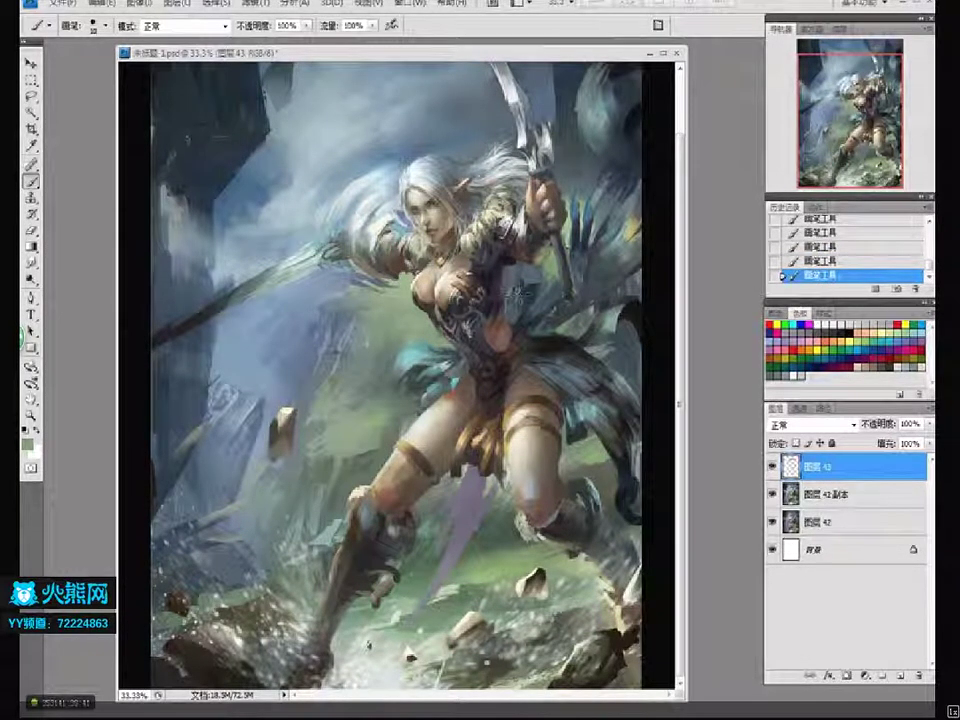
{"action": "key", "text": "ctrl+z"}
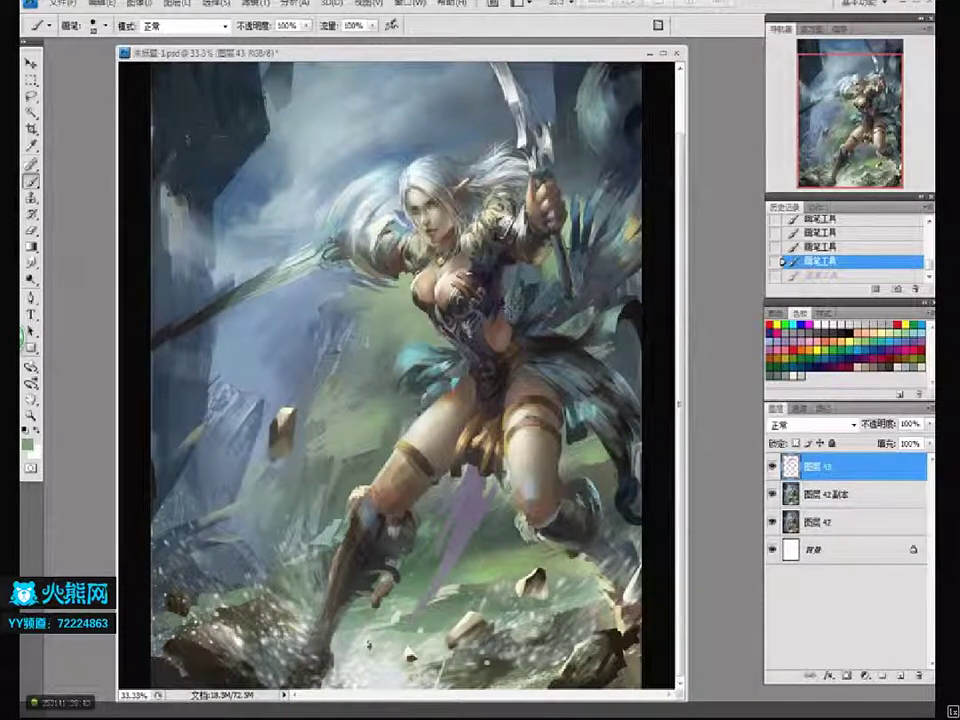
{"action": "left_click_drag", "start_coordinate": [511, 306], "coordinate": [515, 306]}
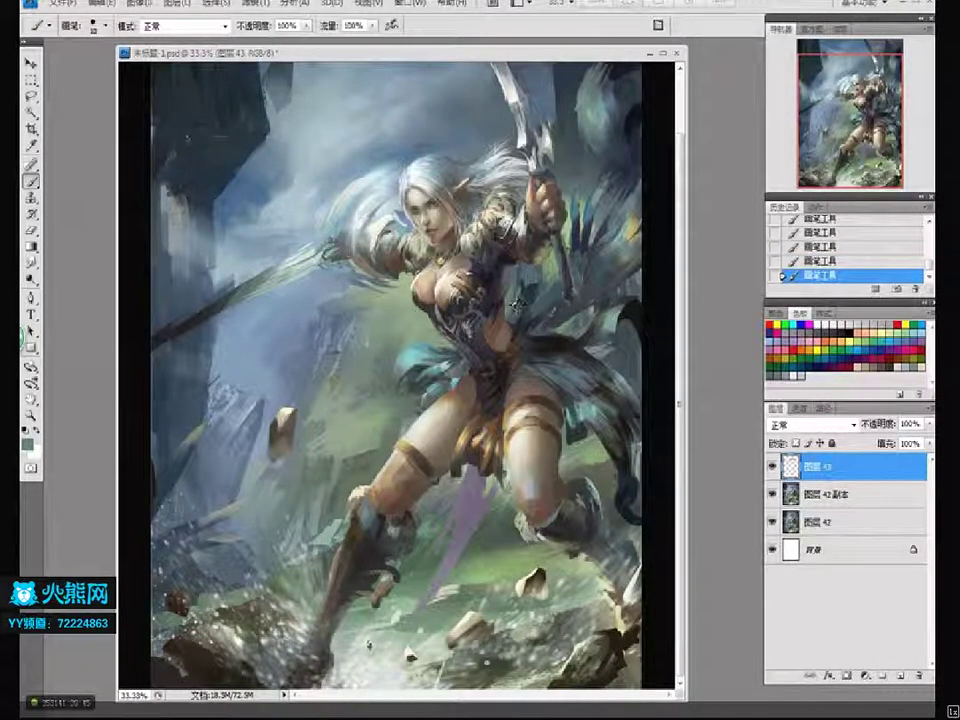
{"action": "key", "text": "ctrl+z"}
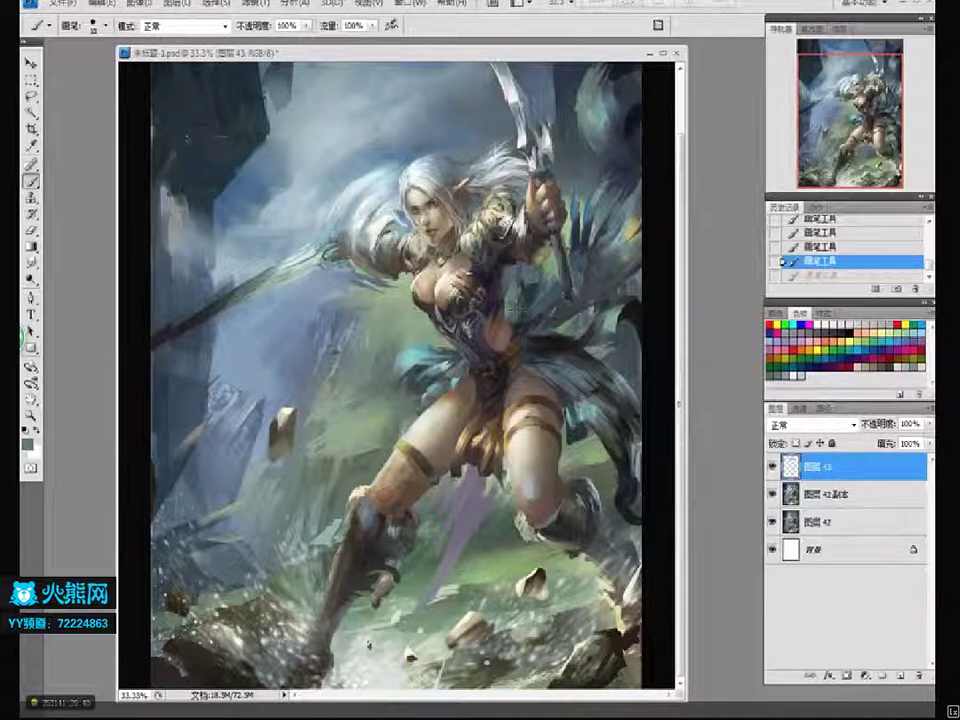
{"action": "key", "text": "ctrl+z"}
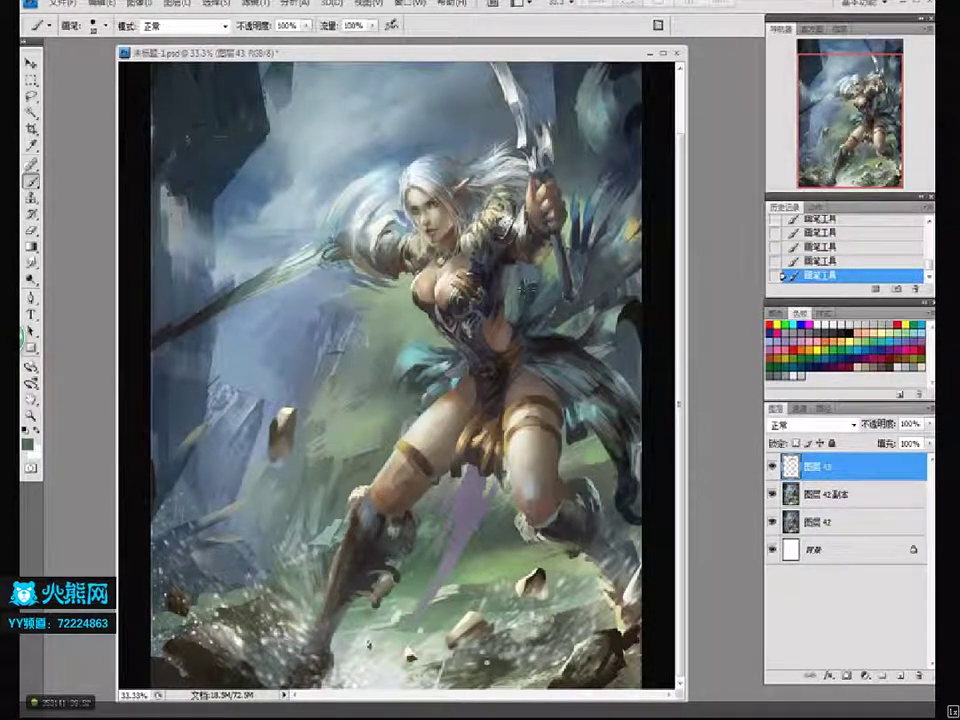
{"action": "key", "text": "ctrl+z"}
{"action": "key", "text": "ctrl+z"}
{"action": "key", "text": "z"}
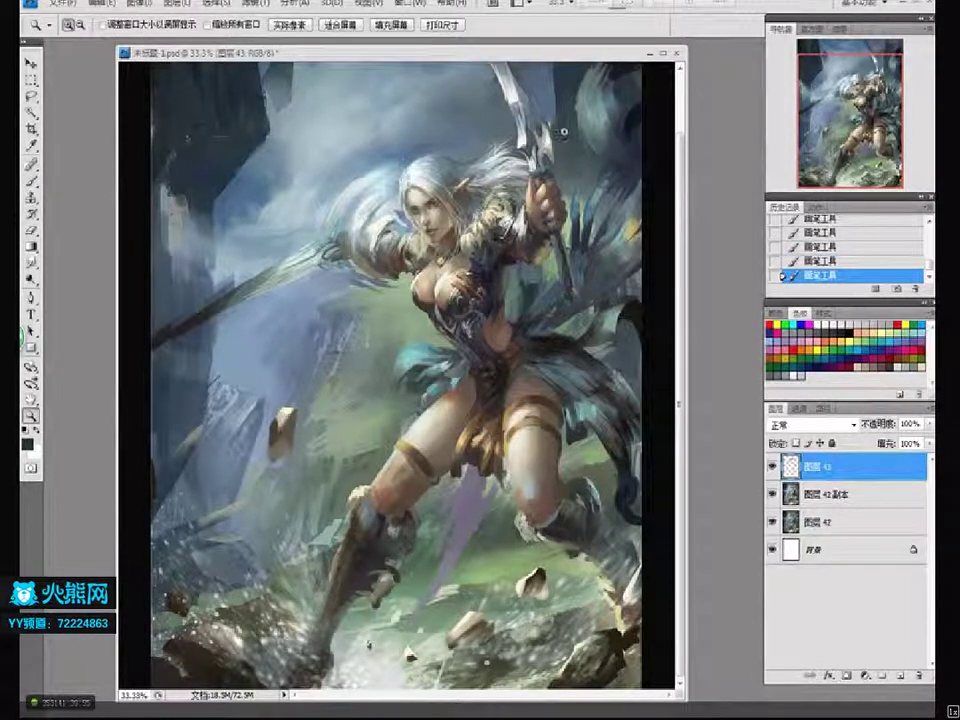
{"action": "key", "text": "b"}
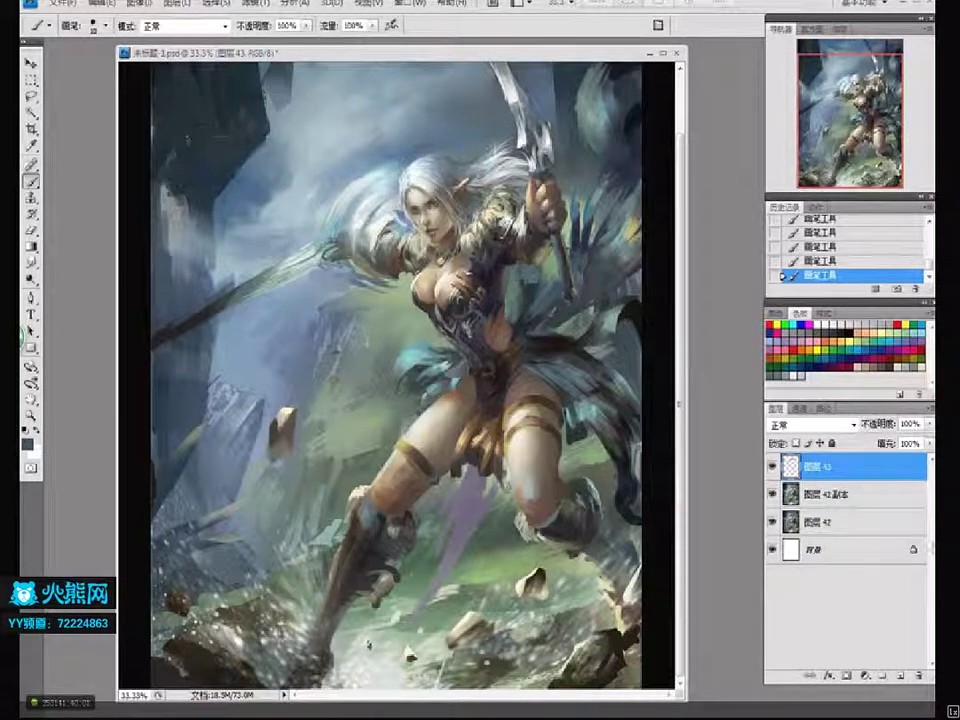
- Move the chat window away from the painting workspace
{"action": "mouse_move", "coordinate": [934, 548]}
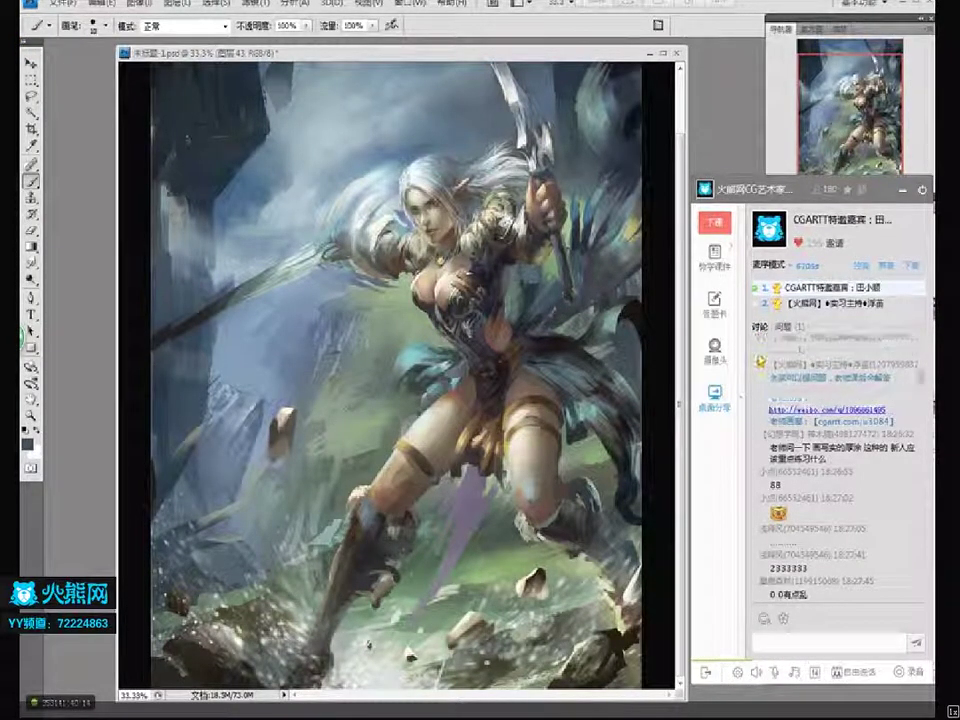
{"action": "left_click_drag", "start_coordinate": [801, 190], "coordinate": [958, 161]}
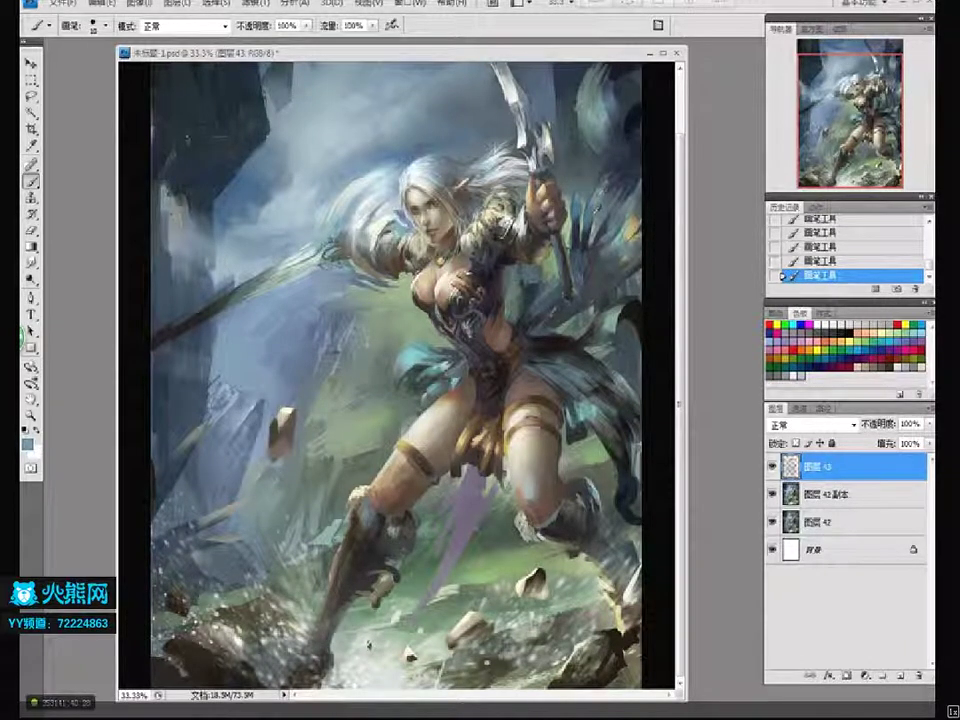
- Sample dark grey-brown from the boot on the painting's left and rework its shin with a 15 px brush
{"action": "key", "text": "ctrl+space"}
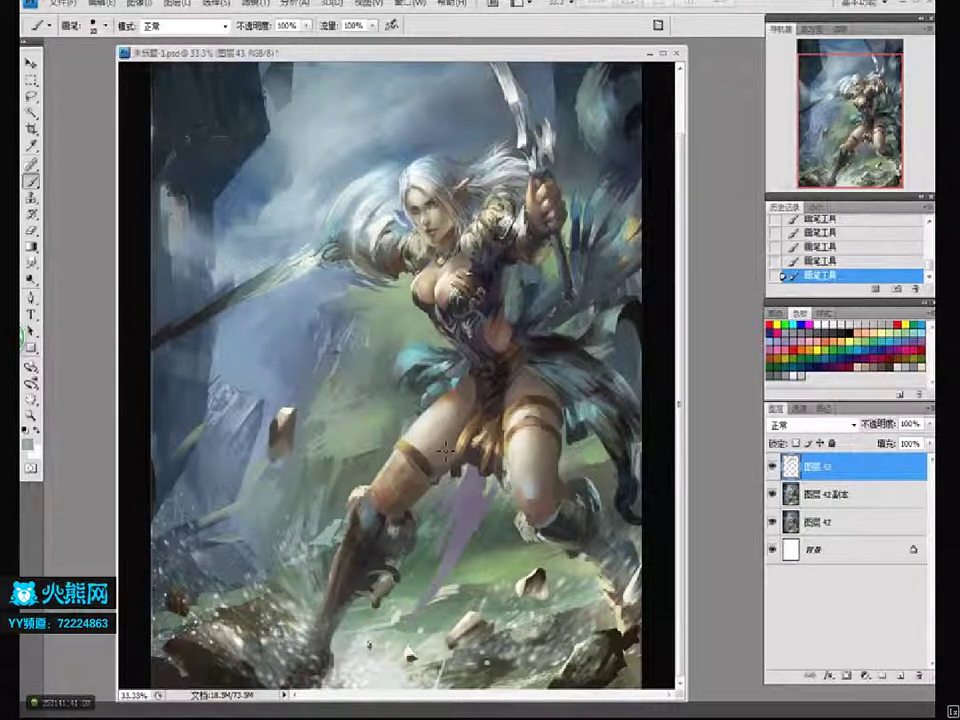
{"action": "left_click", "coordinate": [352, 571], "text": "alt"}
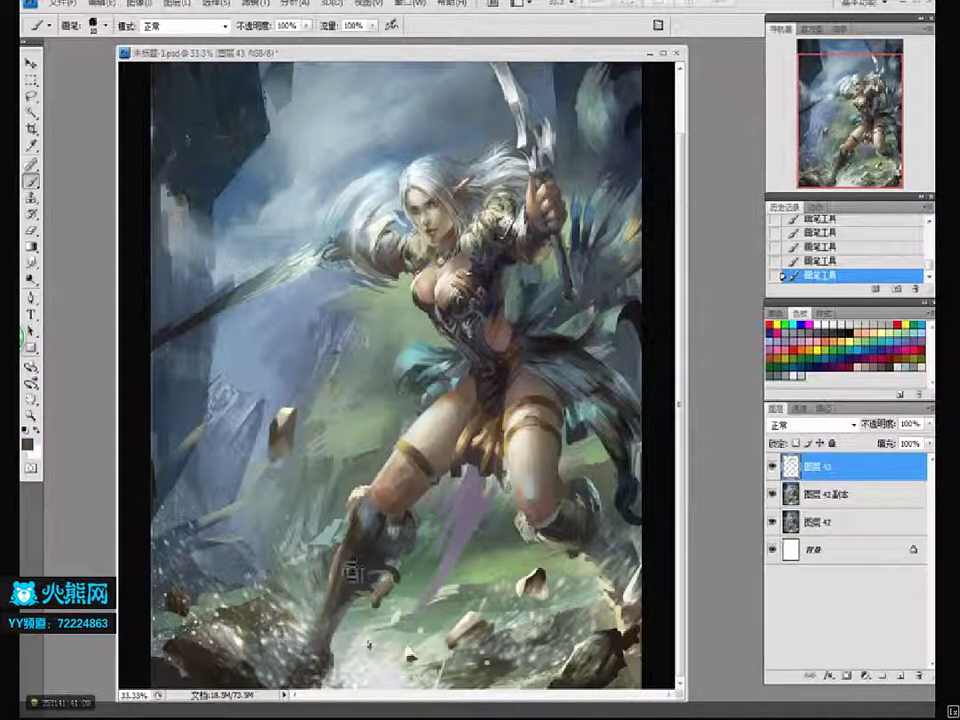
{"action": "key", "text": "ctrl+z"}
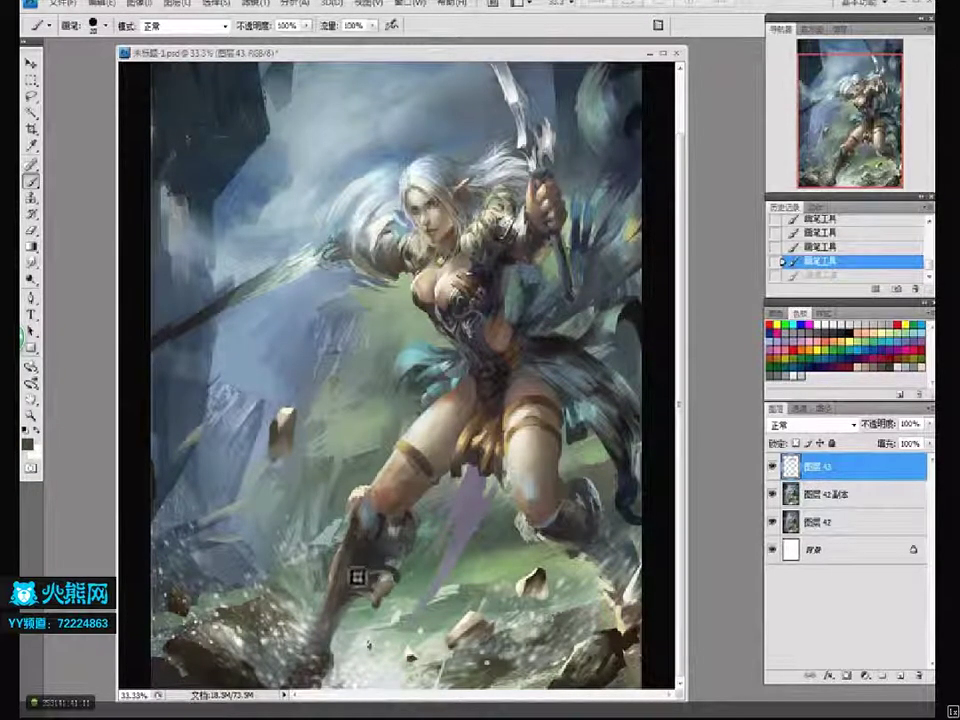
{"action": "key", "text": "ctrl+z"}
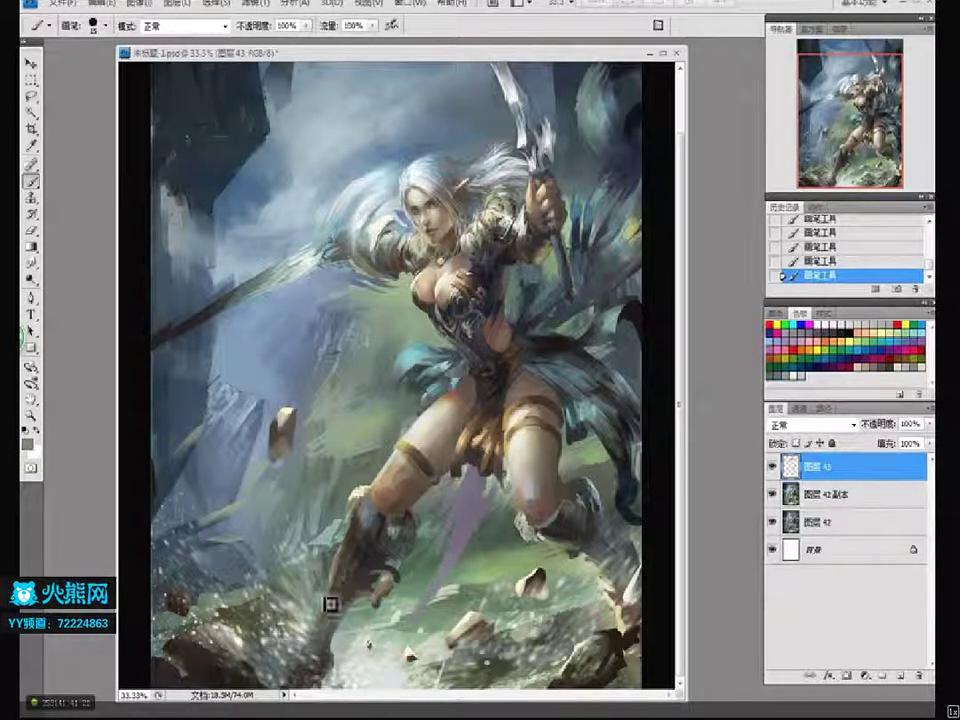
{"action": "key", "text": "ctrl+z"}
{"action": "left_click_drag", "start_coordinate": [343, 546], "coordinate": [363, 511]}
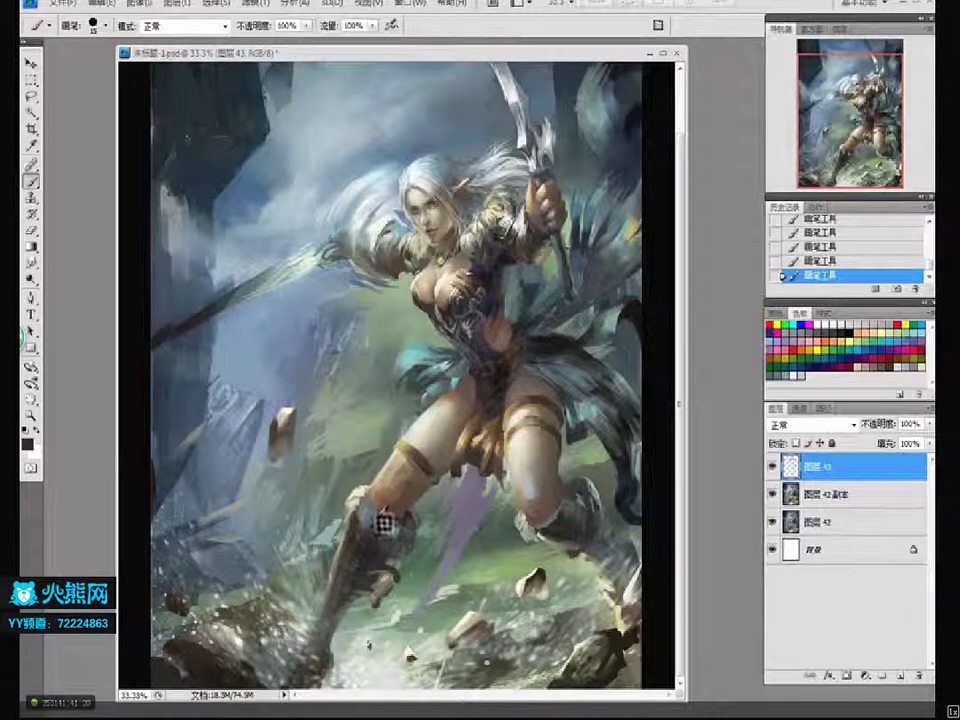
- Refine the same boot's cuff and calf below the knee with dark 15 px strokes, undoing unwanted ones
{"action": "key", "text": "ctrl+z"}
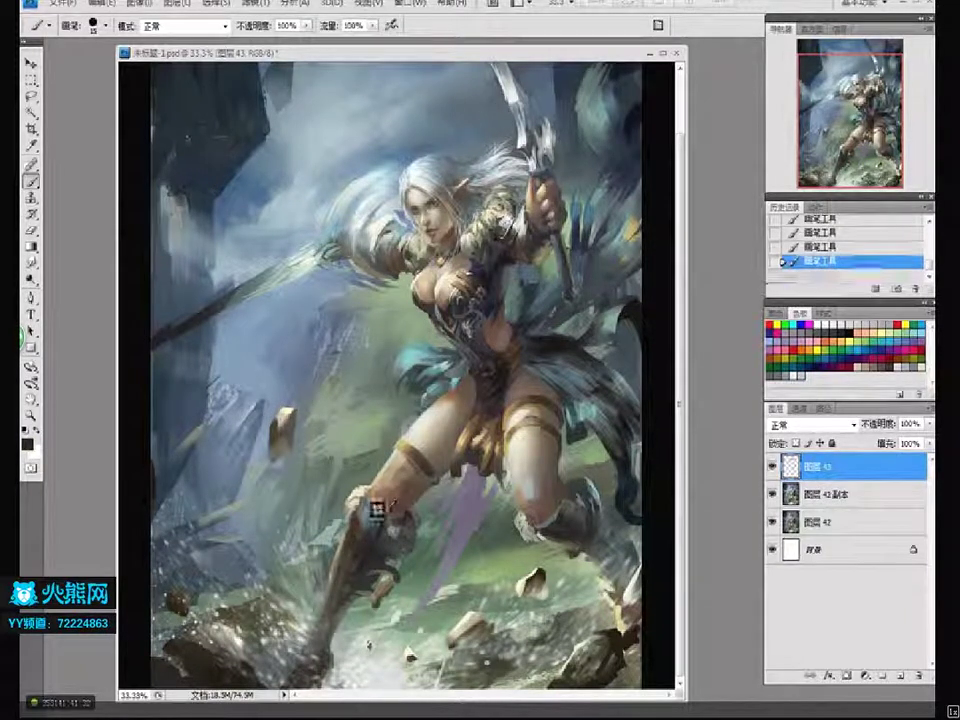
{"action": "key", "text": "ctrl+z"}
{"action": "key", "text": "ctrl+z"}
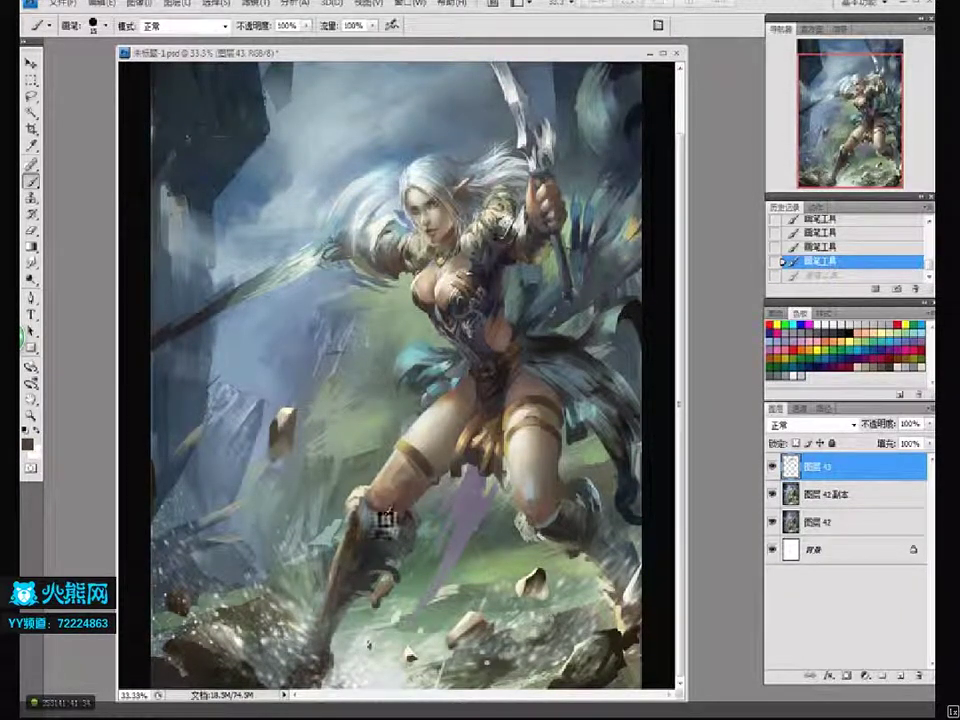
{"action": "key", "text": "ctrl+z"}
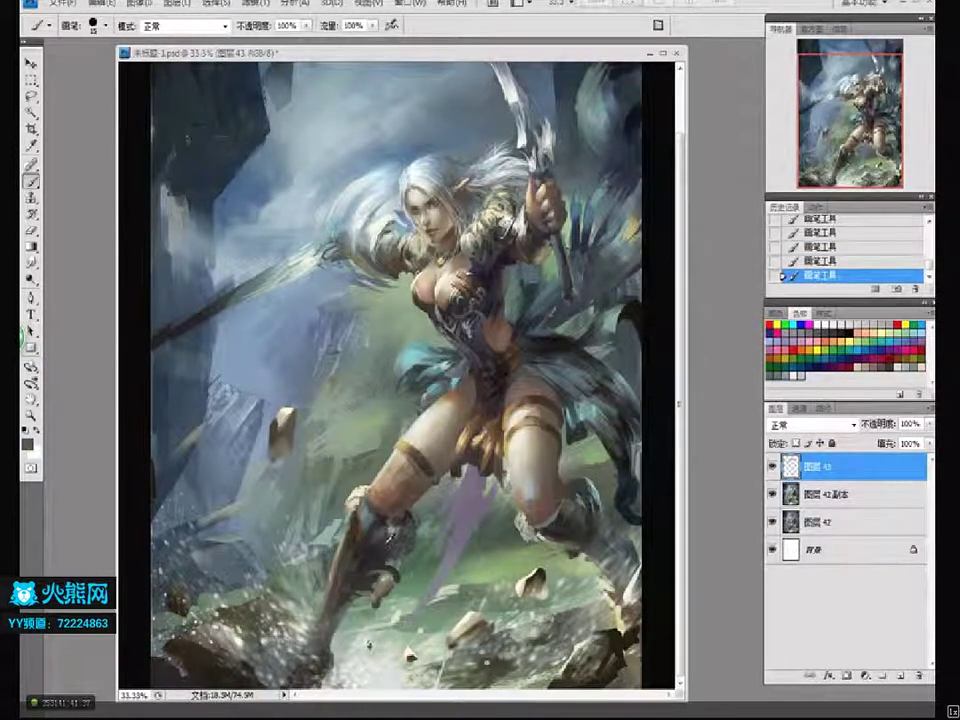
{"action": "key", "text": "ctrl+z"}
{"action": "left_click_drag", "start_coordinate": [377, 553], "coordinate": [392, 546]}
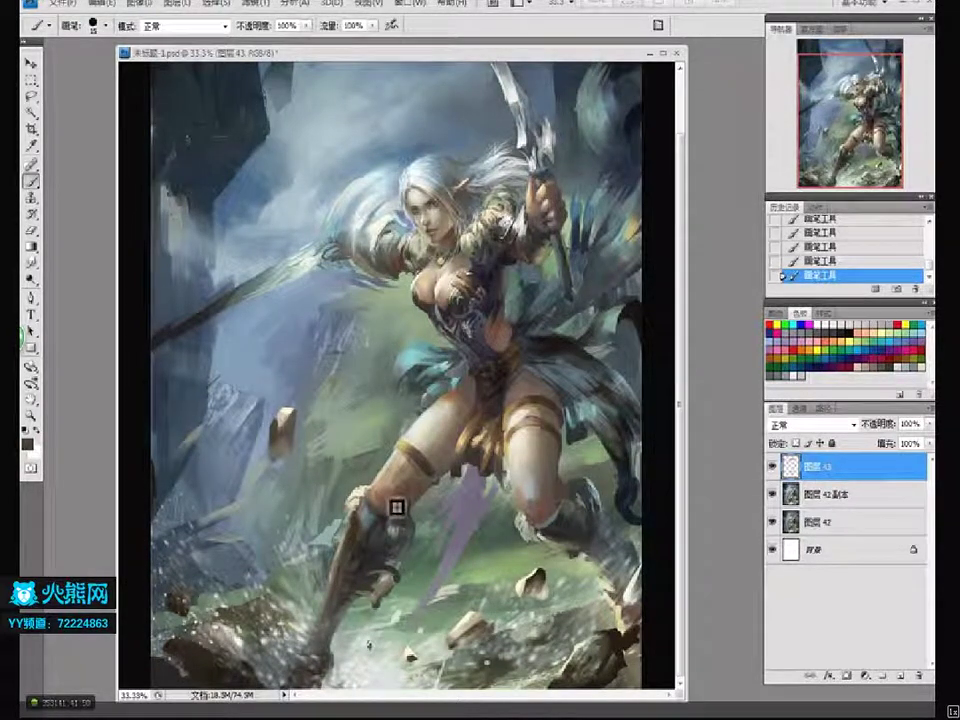
- Check the painting at 25% and 50%, and place the chat window beside the canvas to read its messages
{"action": "left_click", "coordinate": [542, 317], "text": "alt"}
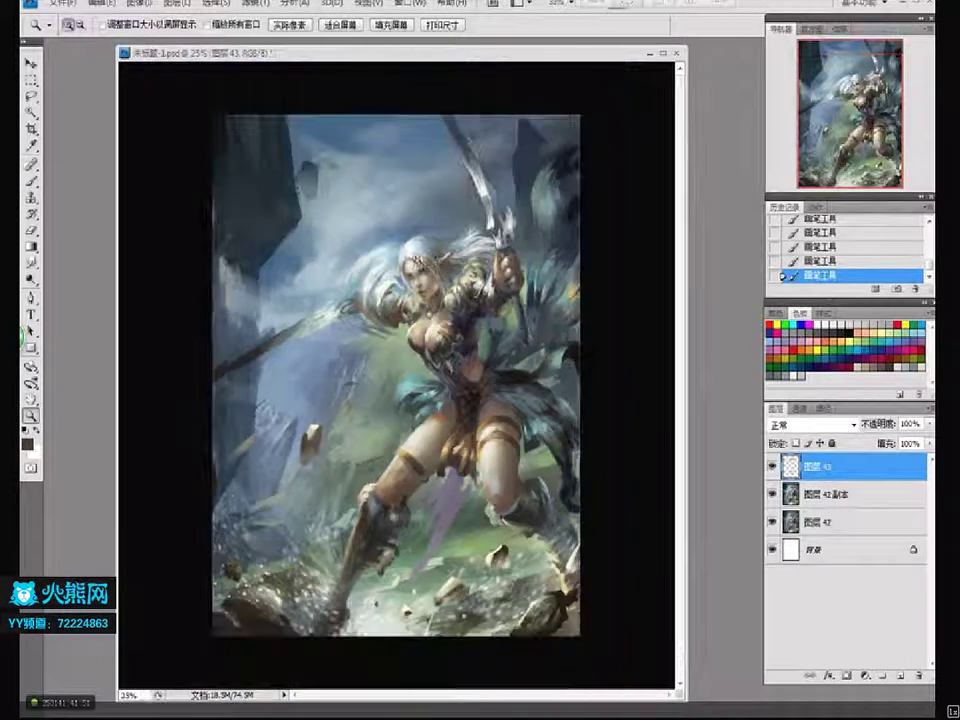
{"action": "left_click", "coordinate": [437, 262], "text": "ctrl"}
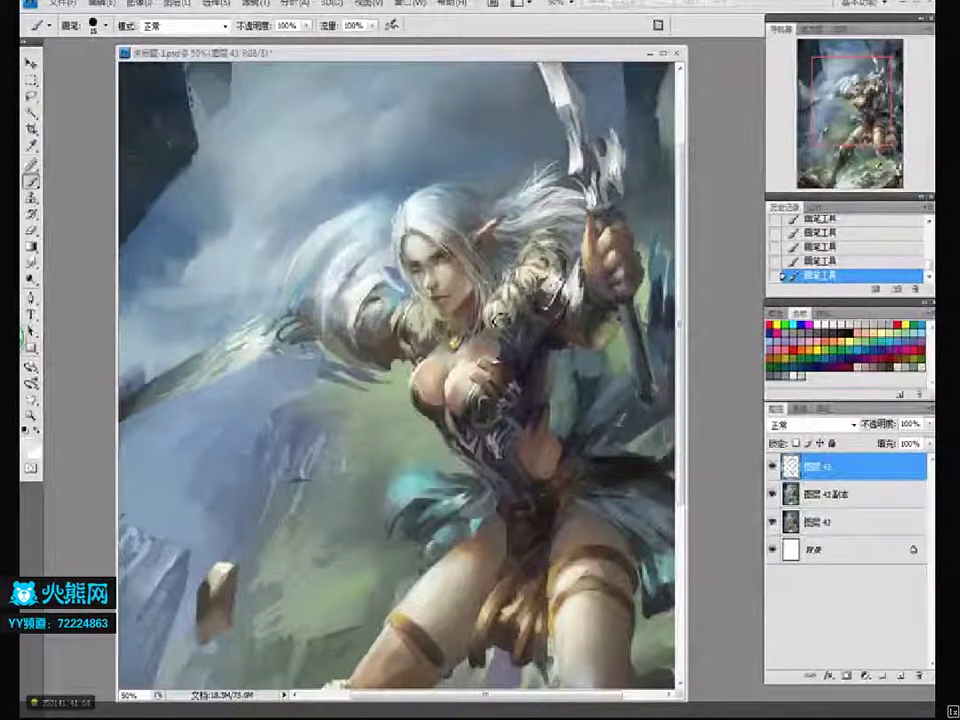
{"action": "left_click_drag", "start_coordinate": [935, 203], "coordinate": [732, 195]}
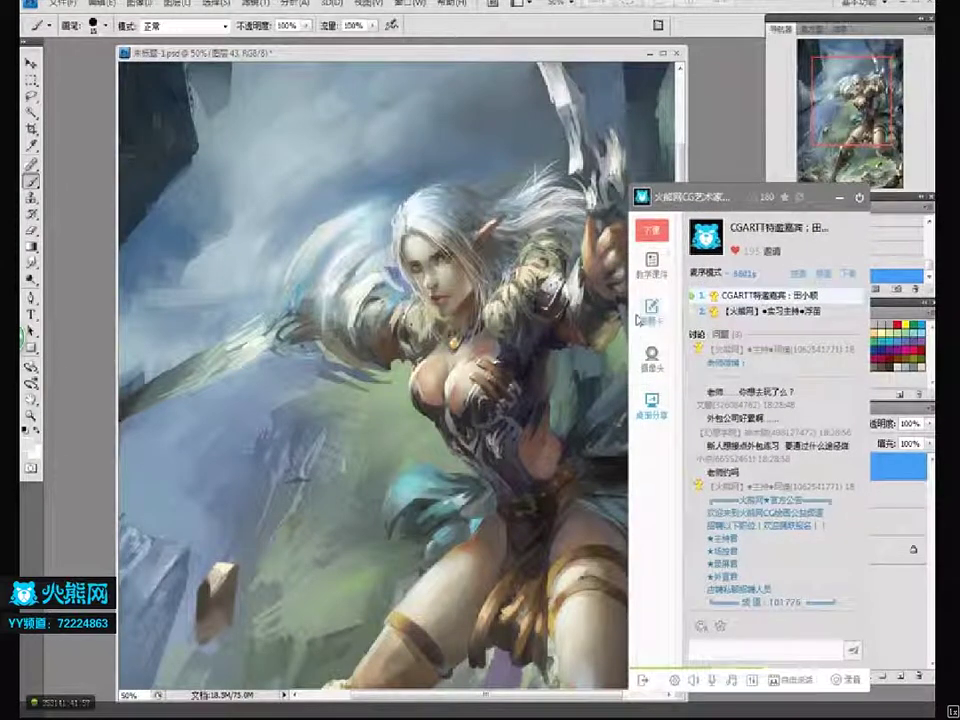
{"action": "left_click_drag", "start_coordinate": [739, 202], "coordinate": [799, 147]}
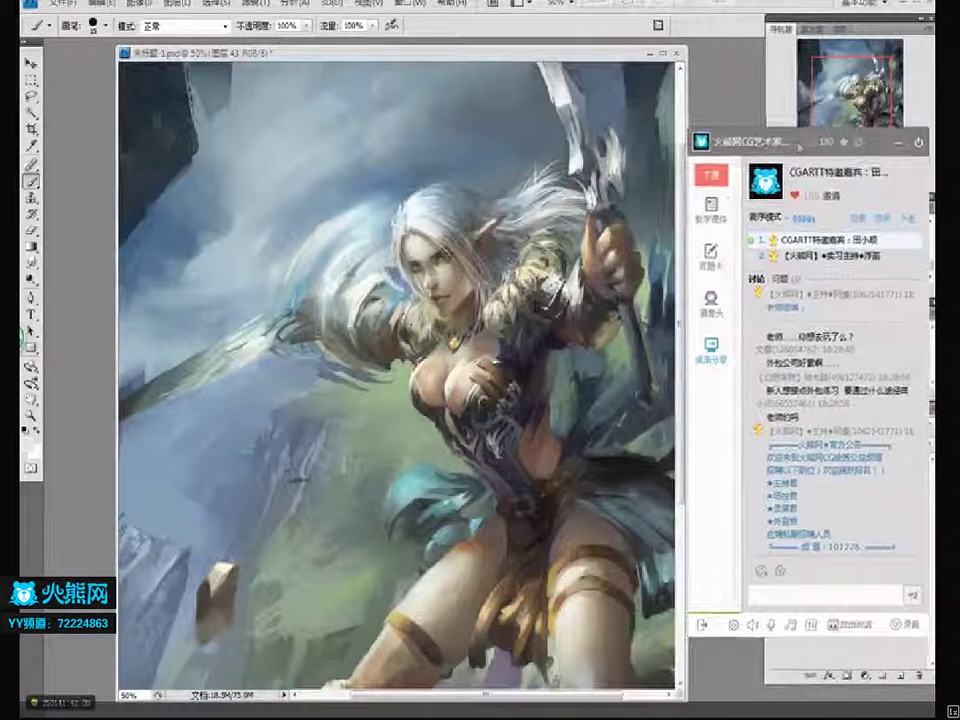
- View the whole painting at 25% and bring the chat window back up to read the new messages
{"action": "left_click", "coordinate": [547, 502]}
{"action": "key", "text": "z"}
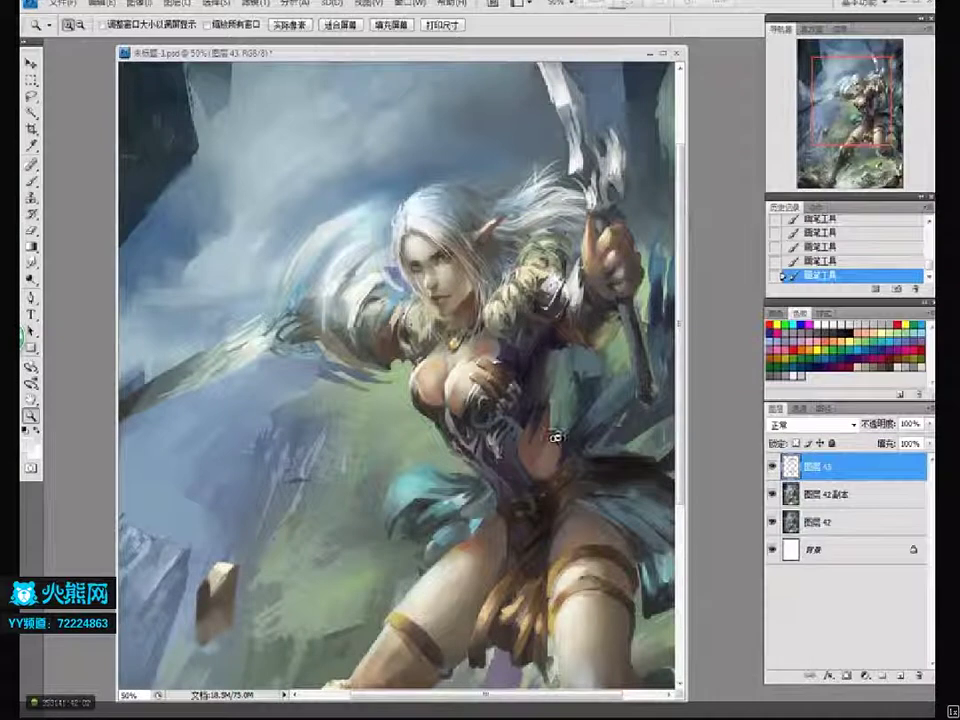
{"action": "left_click", "coordinate": [556, 450], "text": "alt"}
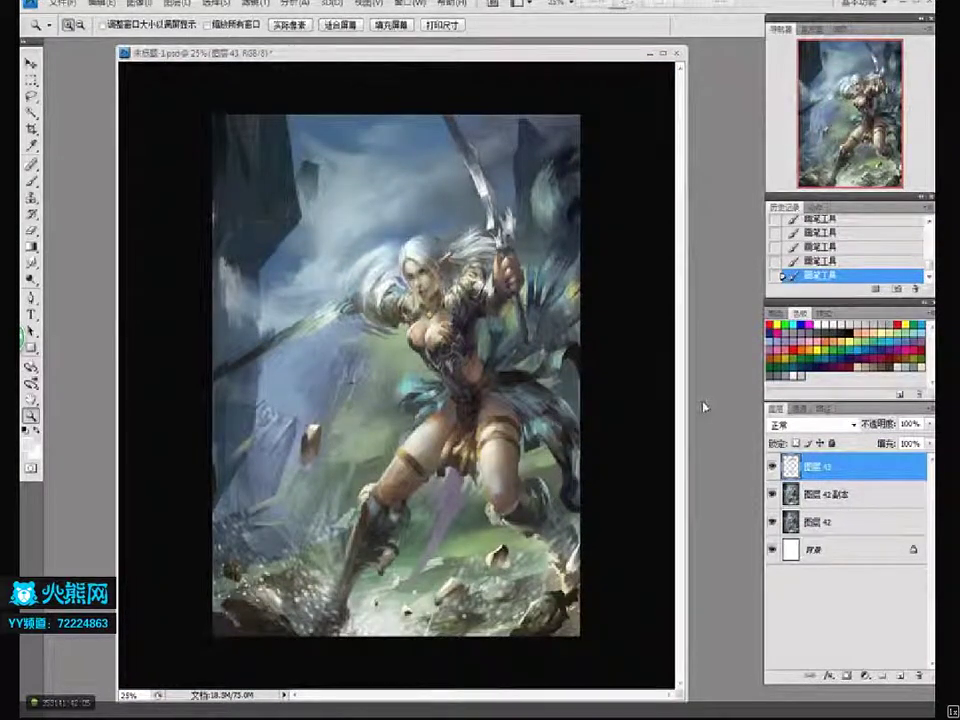
{"action": "left_click", "coordinate": [565, 716]}
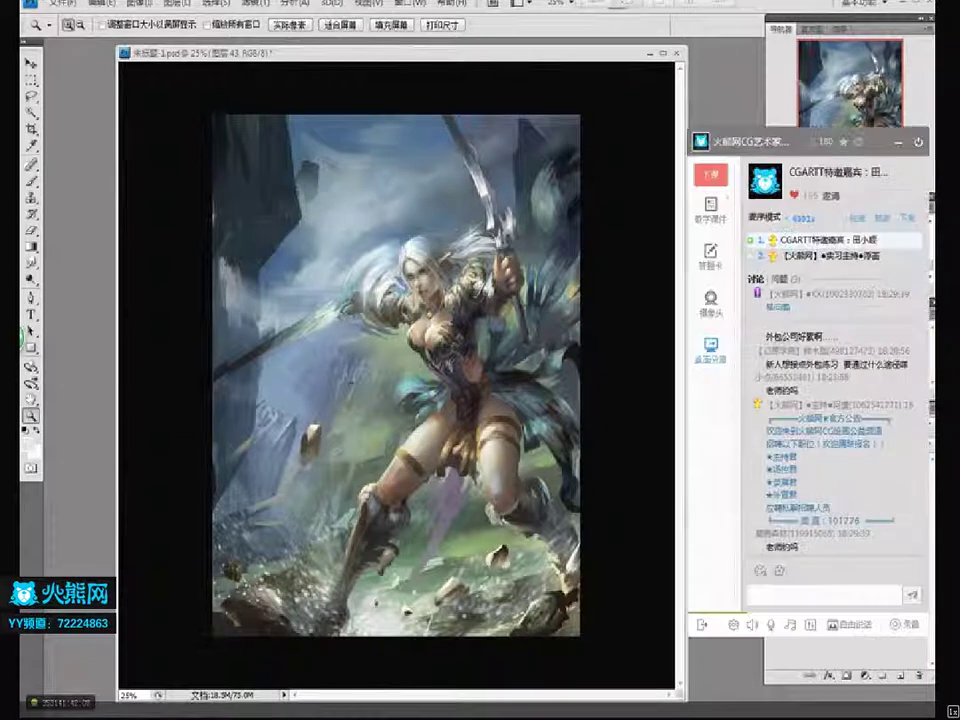